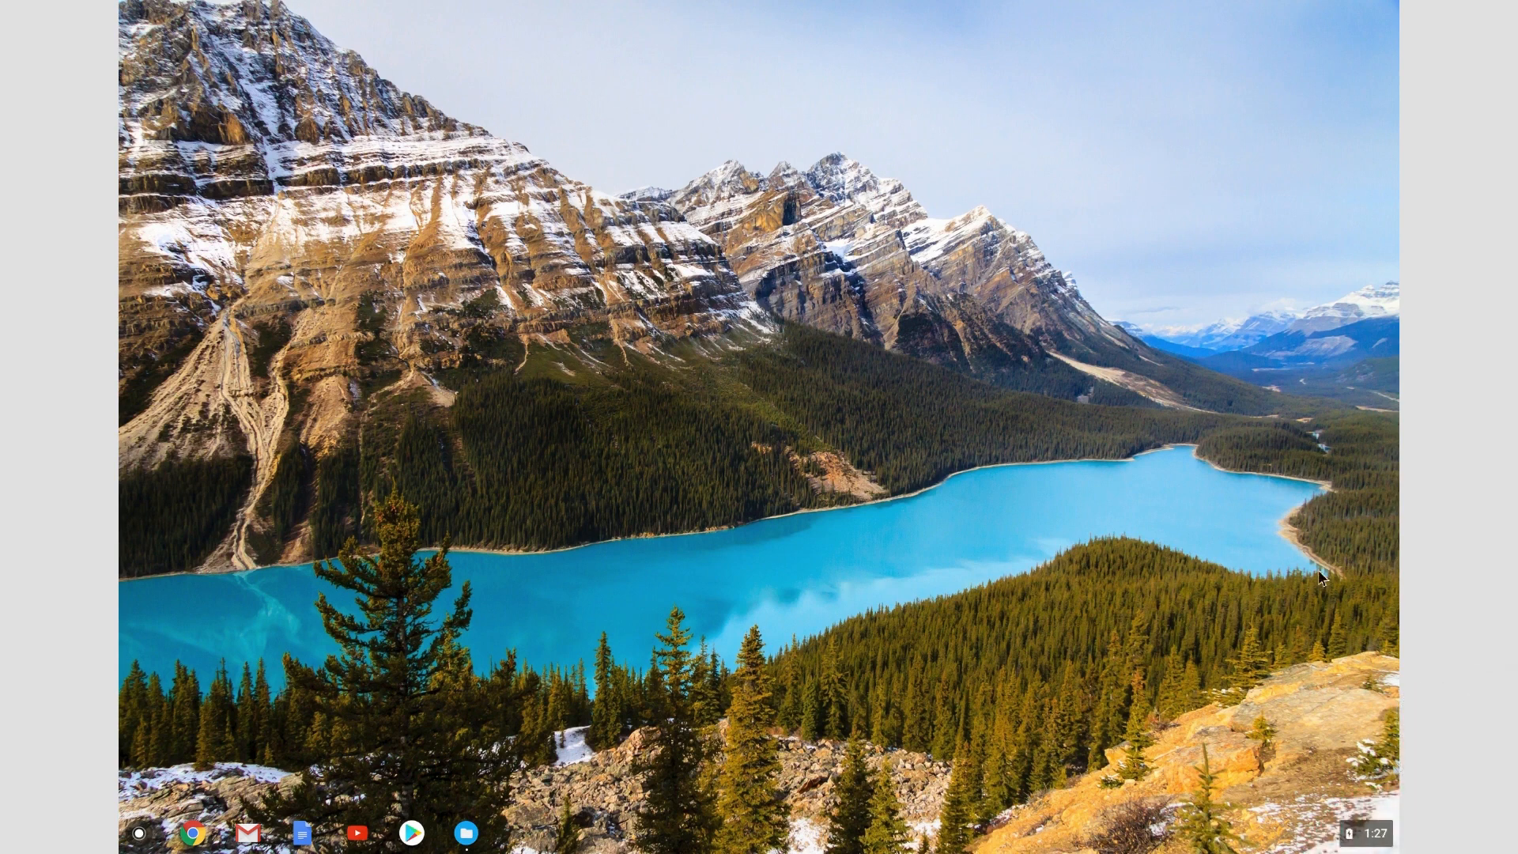
- Open the system settings and view the About Chrome OS page for the version and channel
left_click(1374, 834)
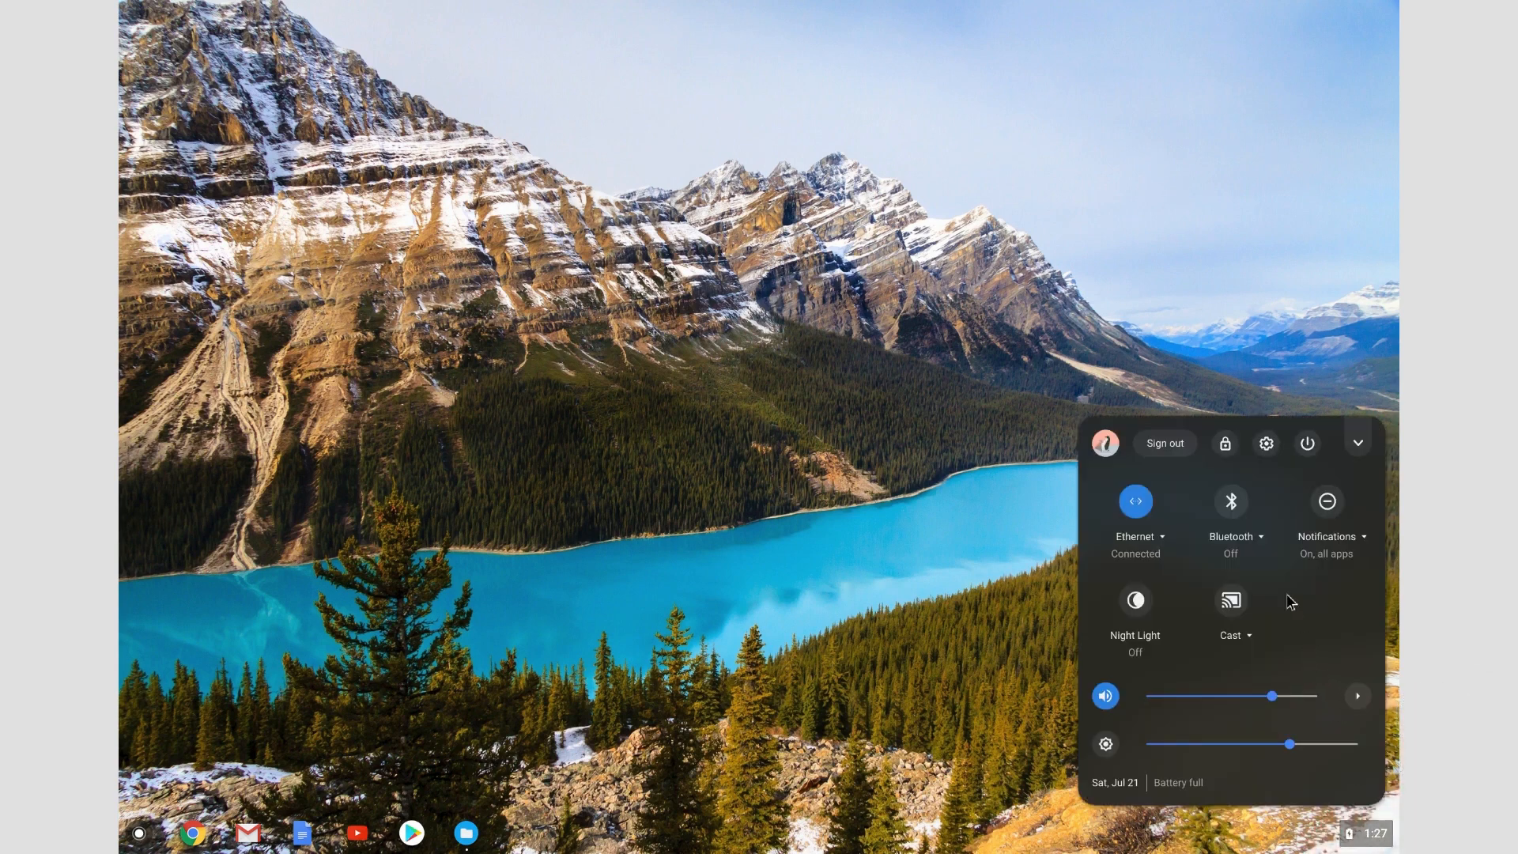
left_click(1267, 443)
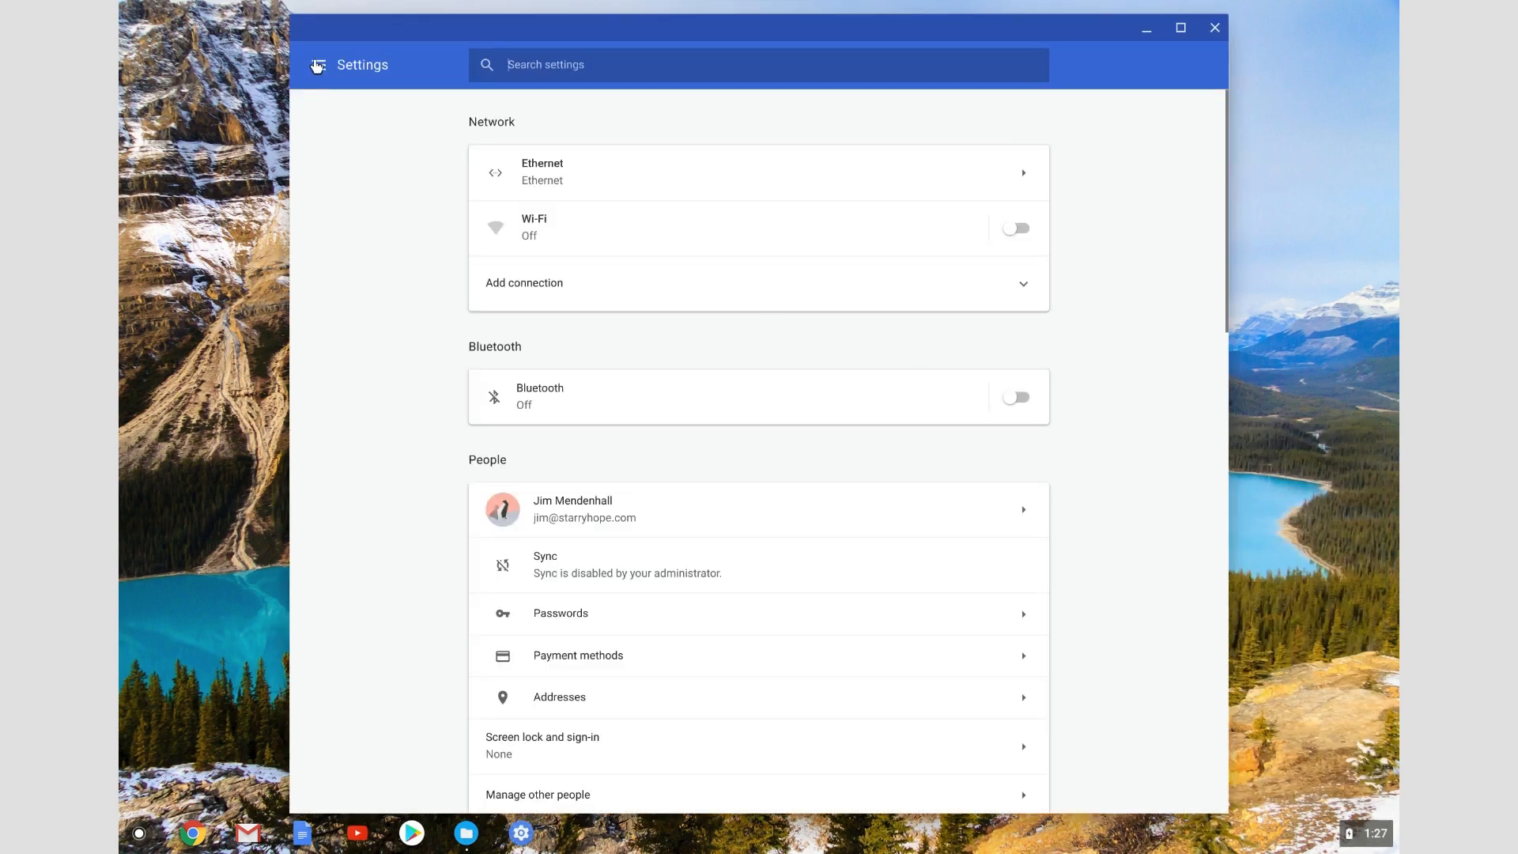
left_click(317, 66)
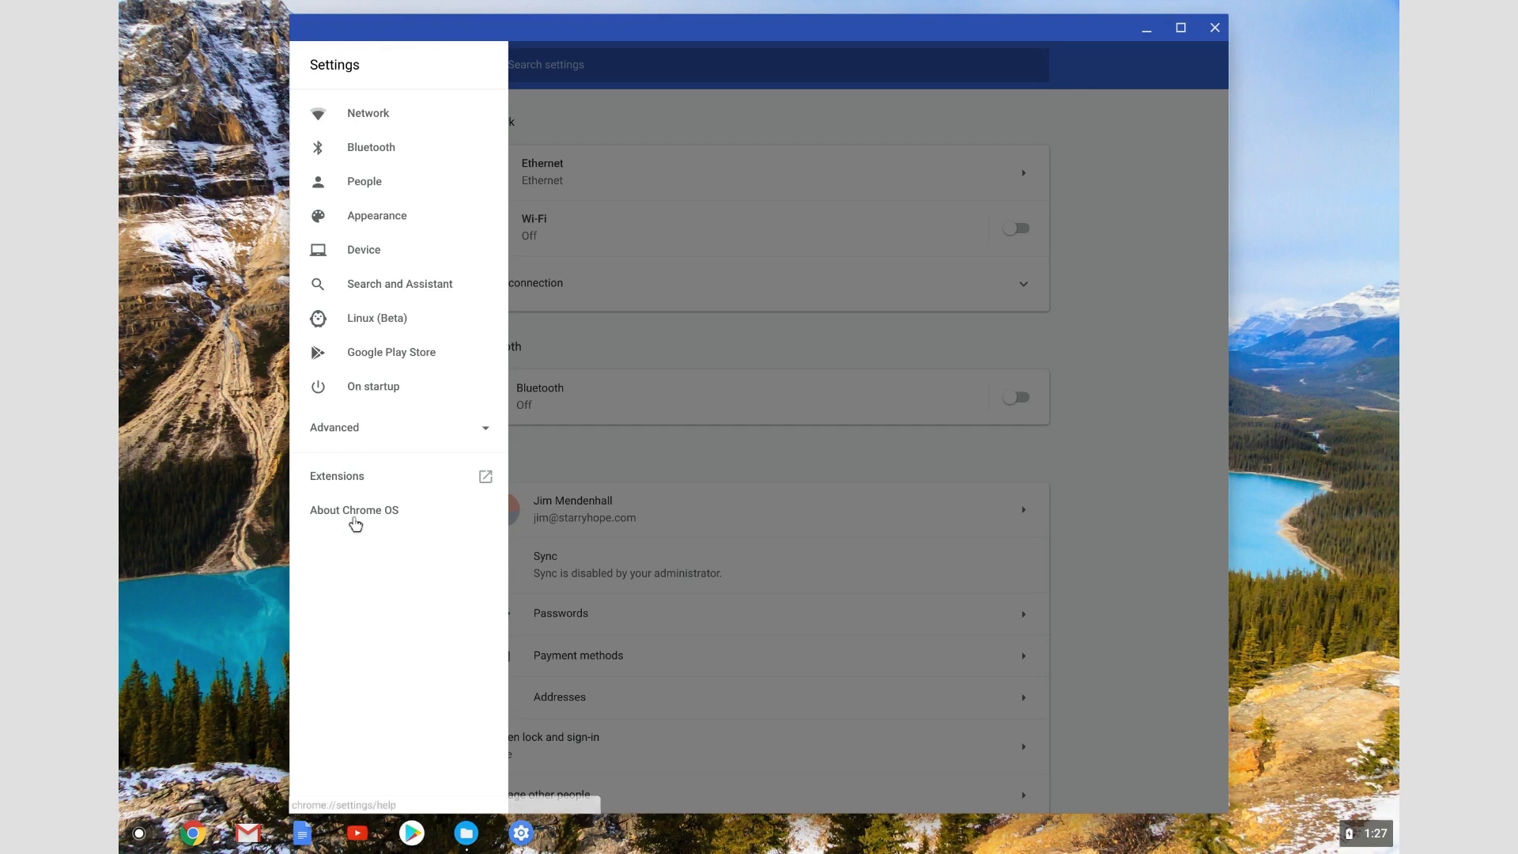
left_click(355, 511)
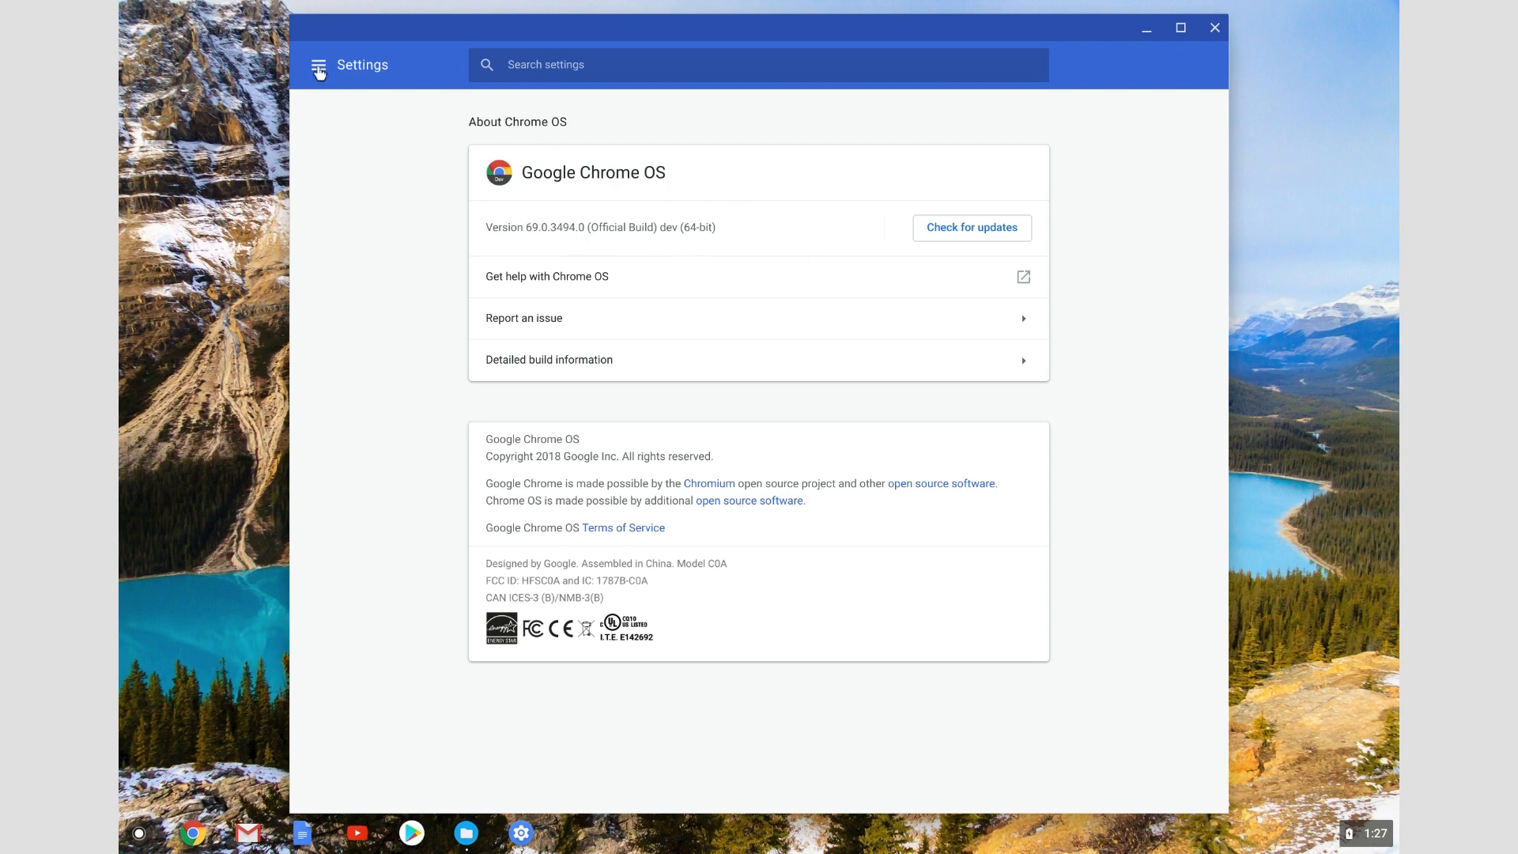
- Turn on Linux (Beta) in the Chromebook settings and install it
left_click(317, 70)
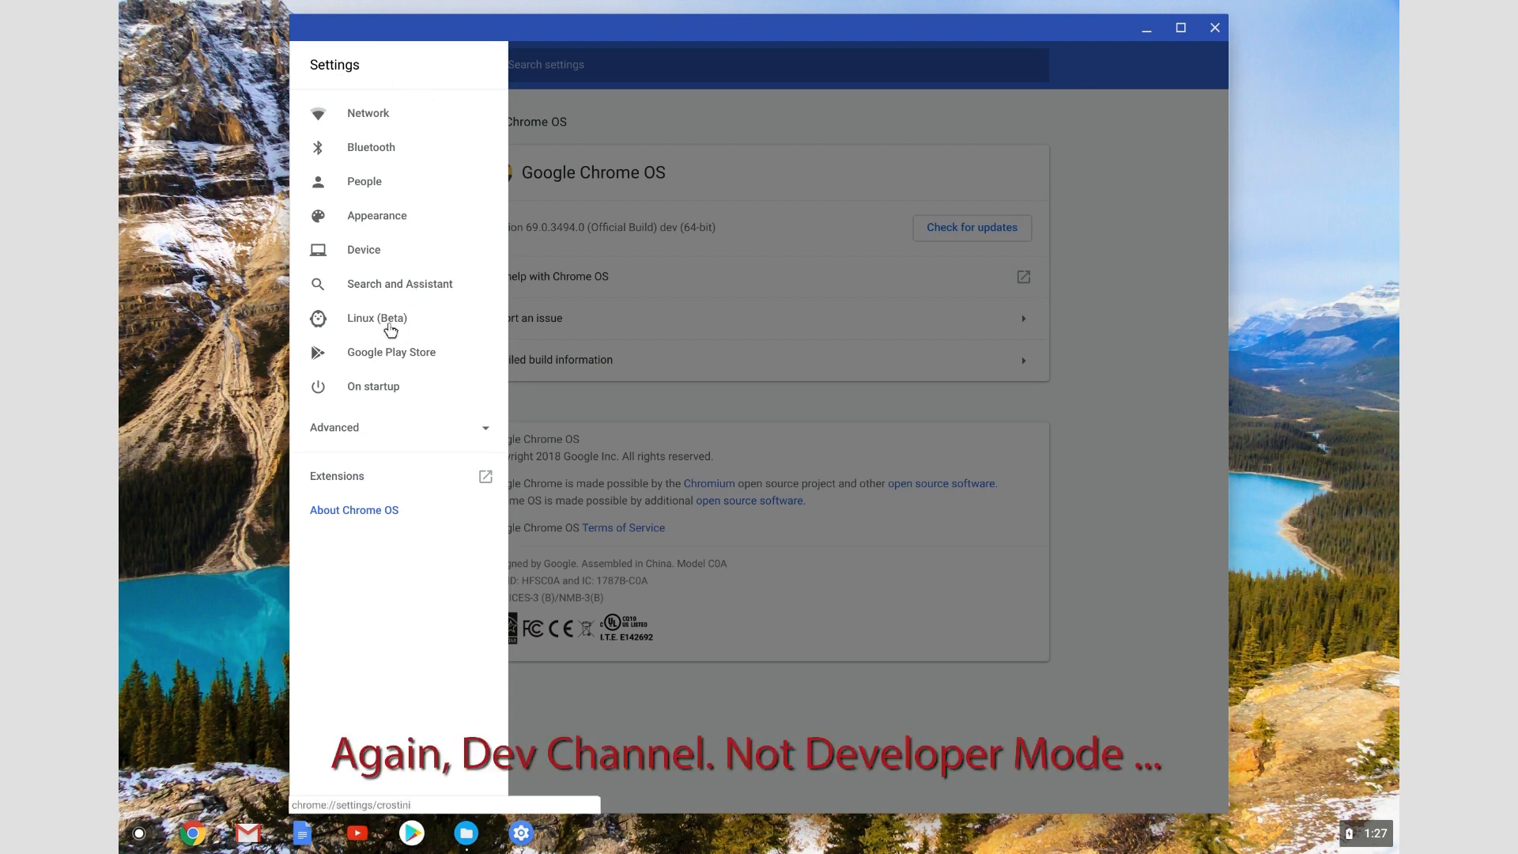
left_click(391, 326)
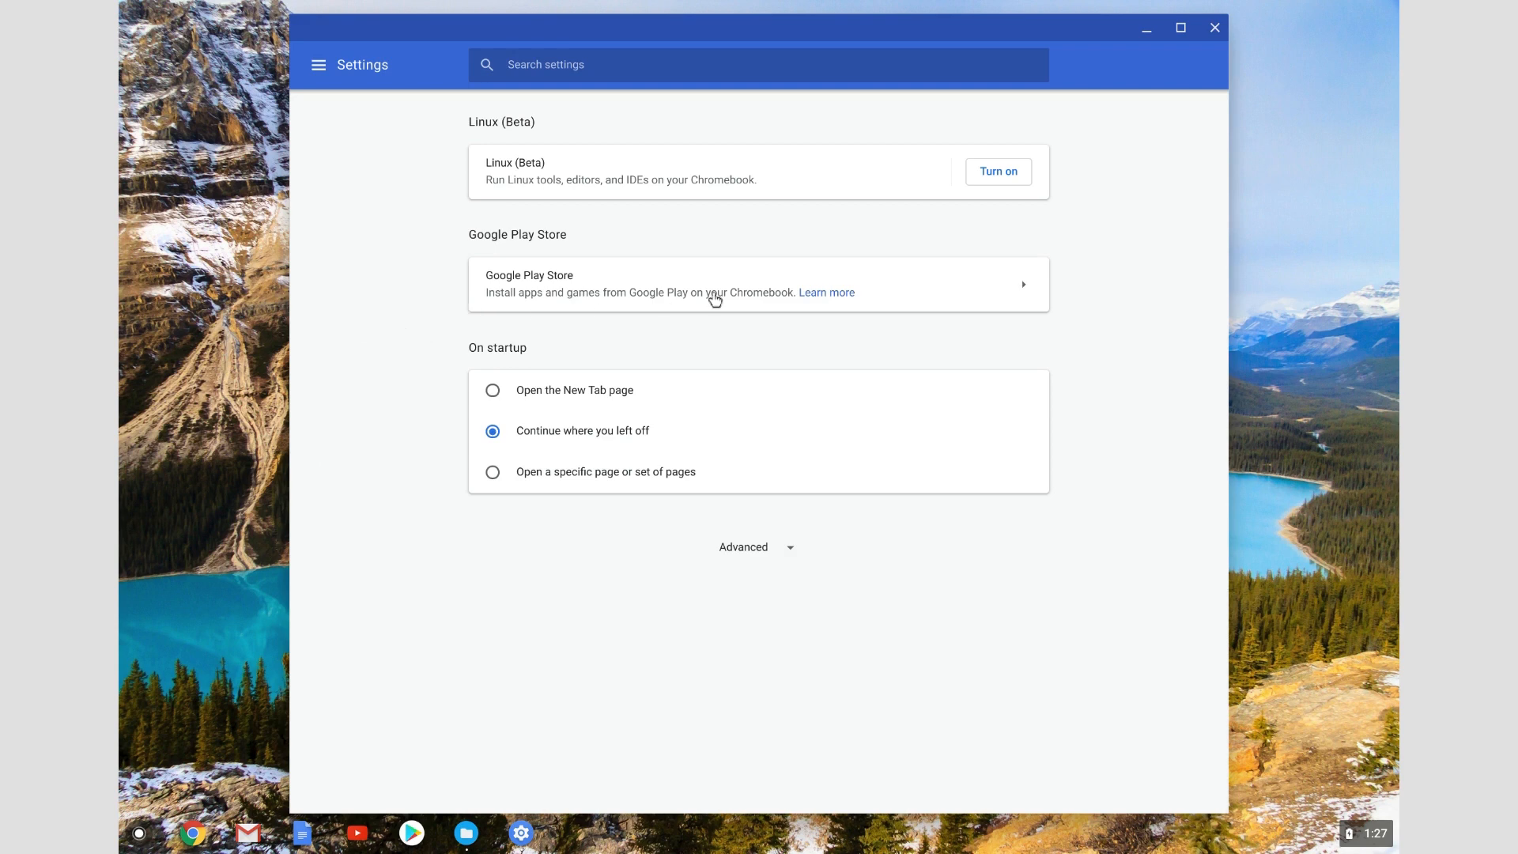
left_click(996, 176)
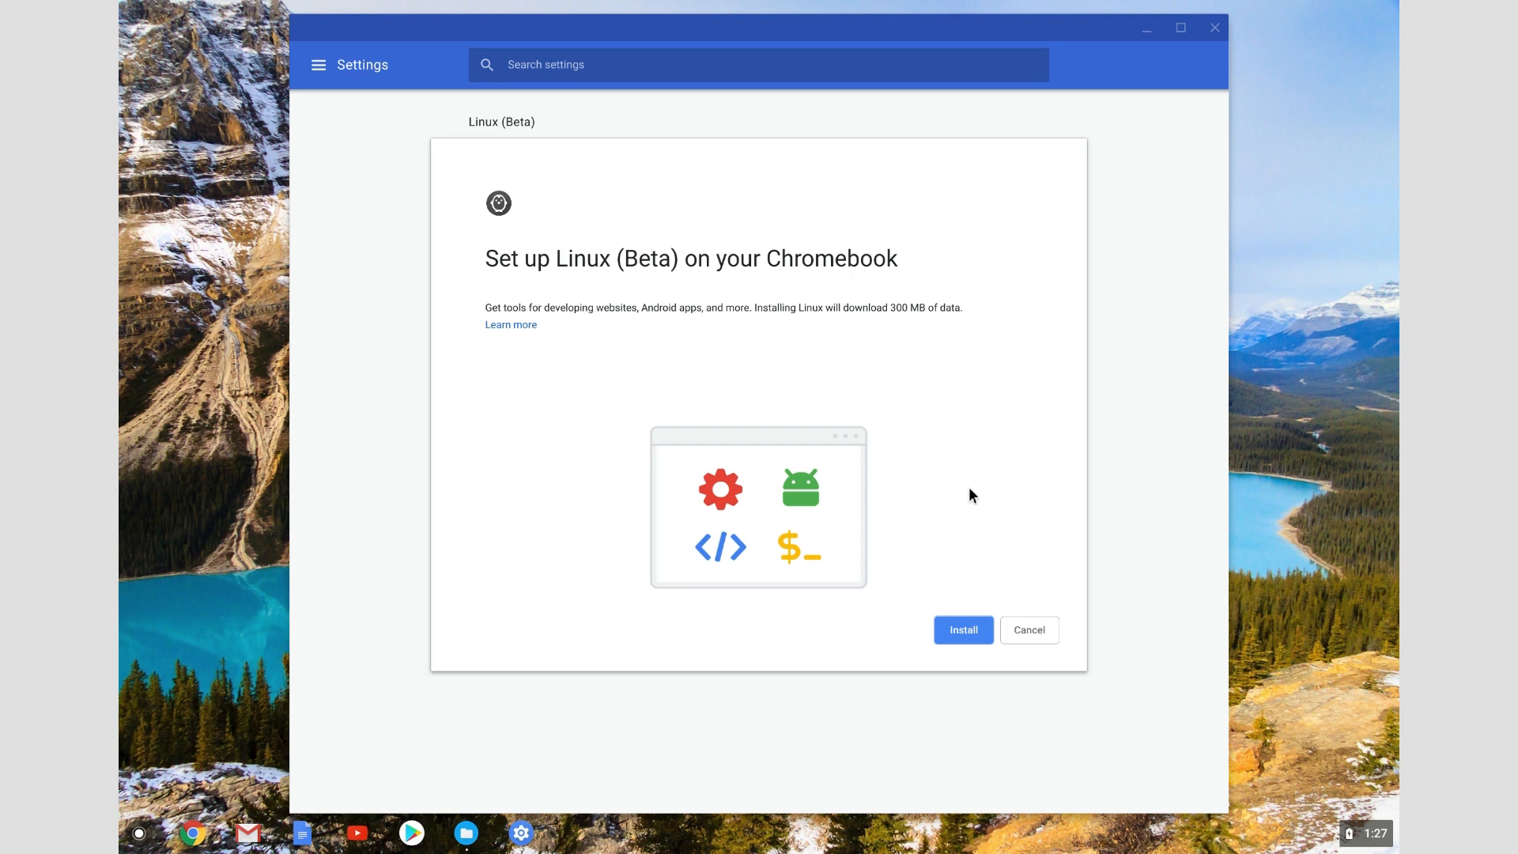
left_click(964, 630)
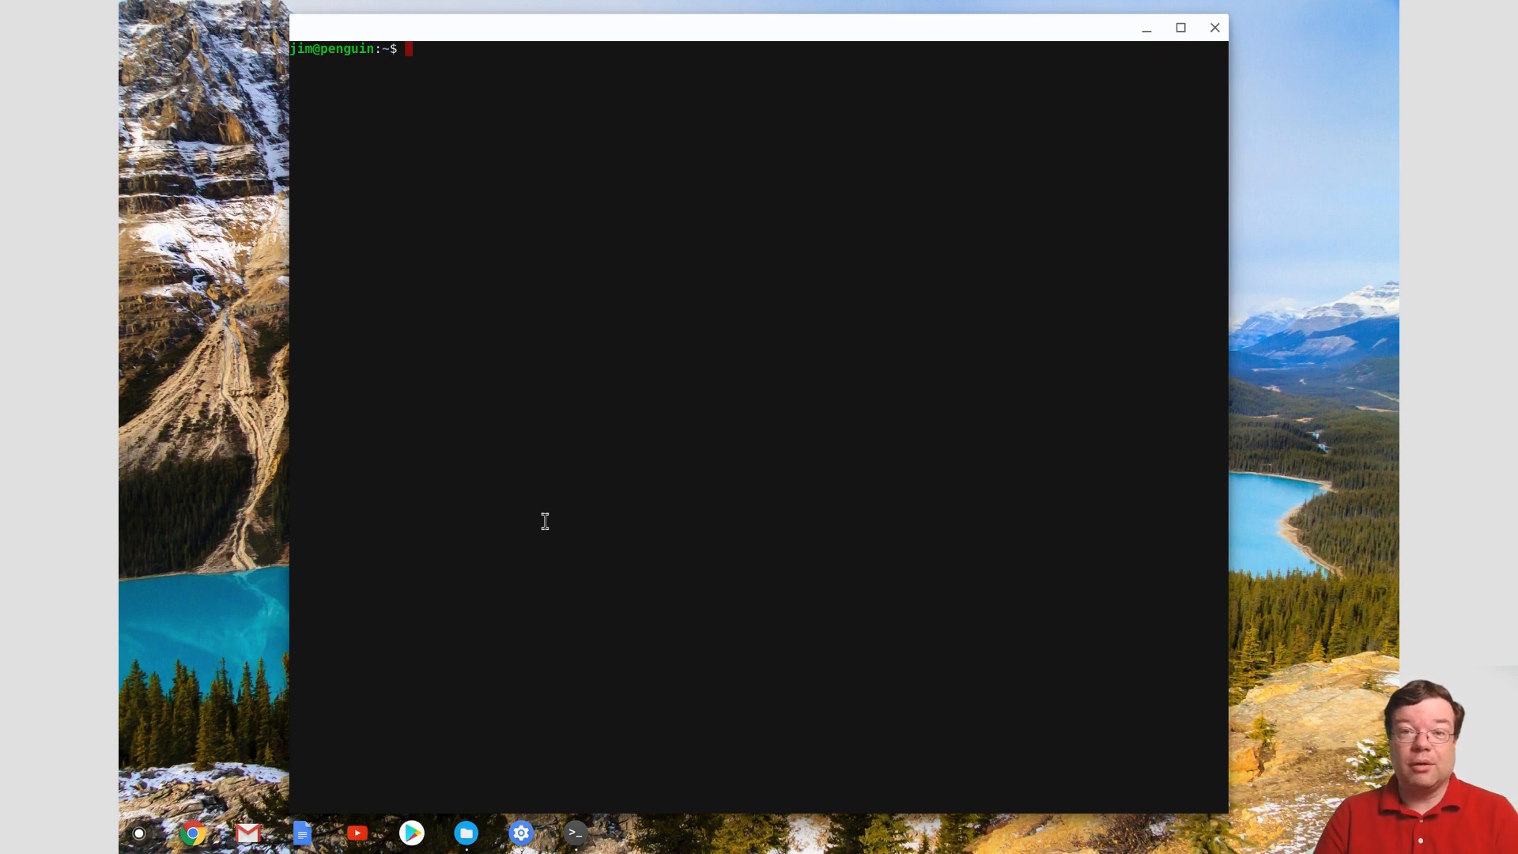
- Try to start the nano text editor in the Linux terminal
type("na")
type("no")
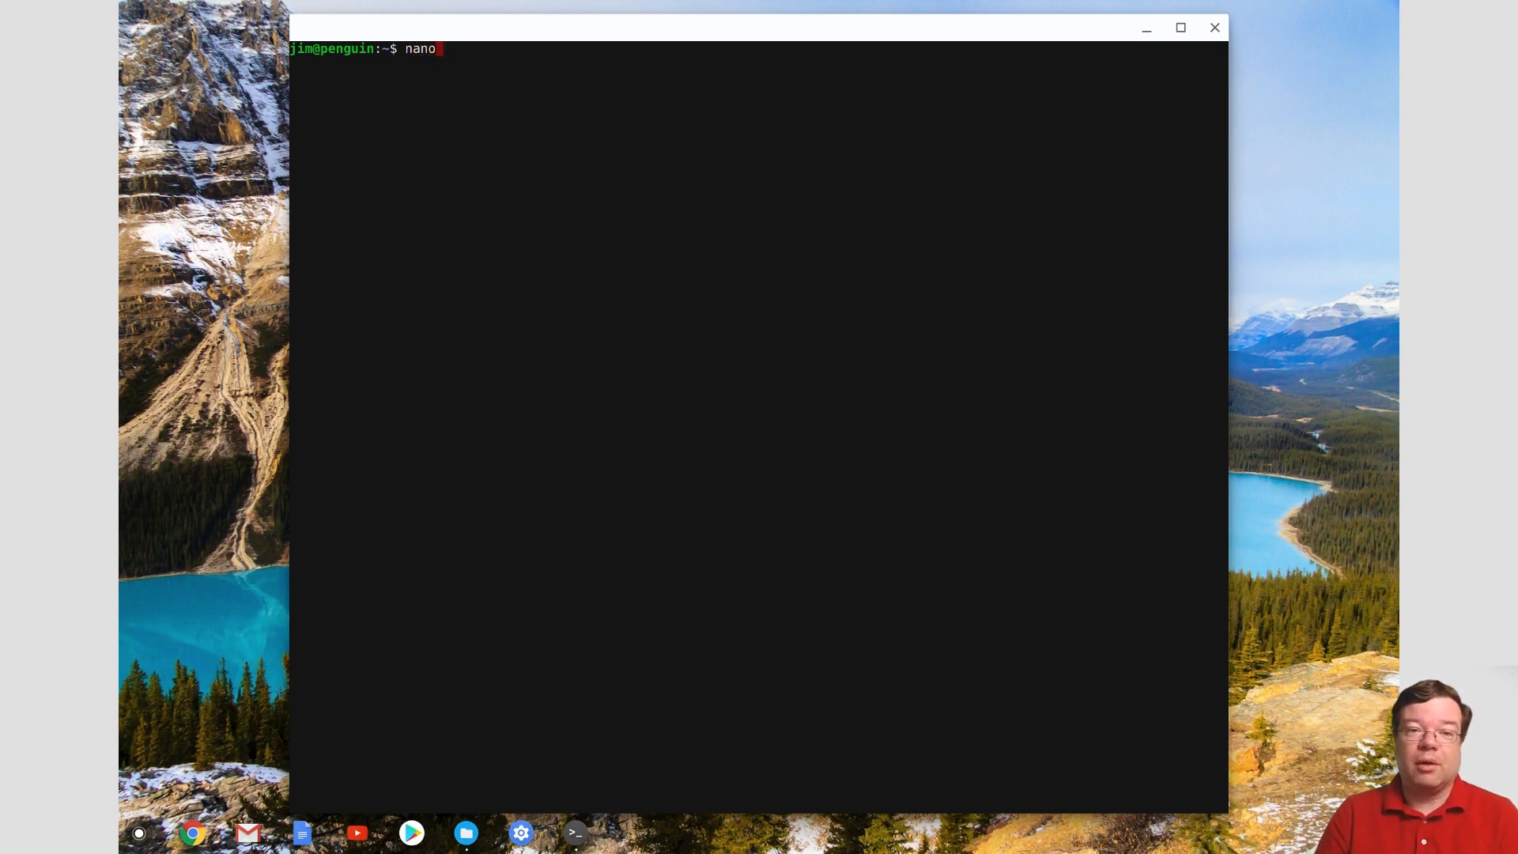
key("Return")
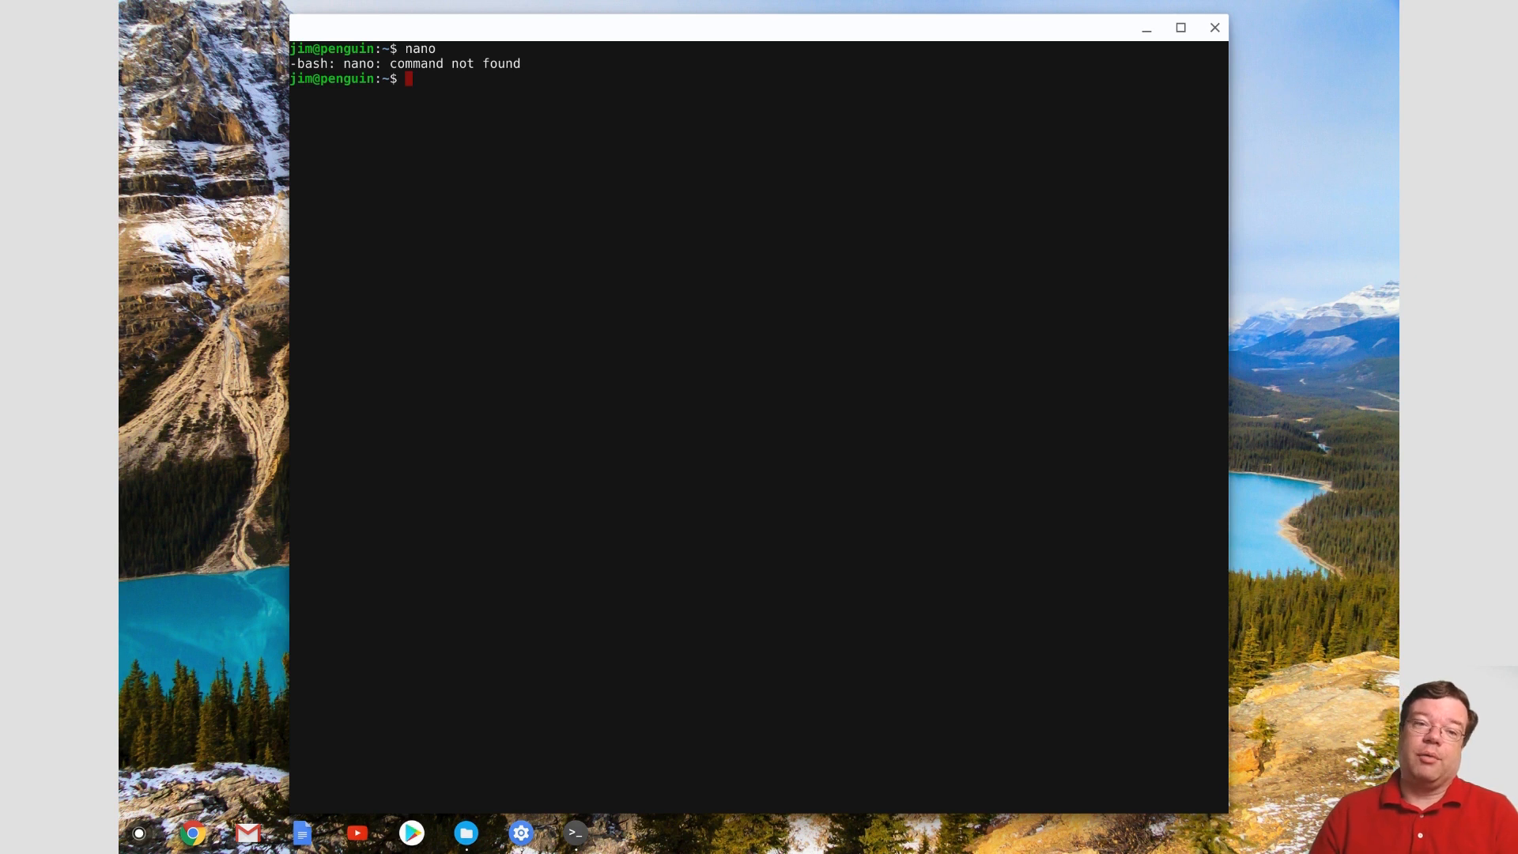
- Try to install Inkscape by running "sudo apt-get install inkscape" and agreeing to continue
type("sudo ")
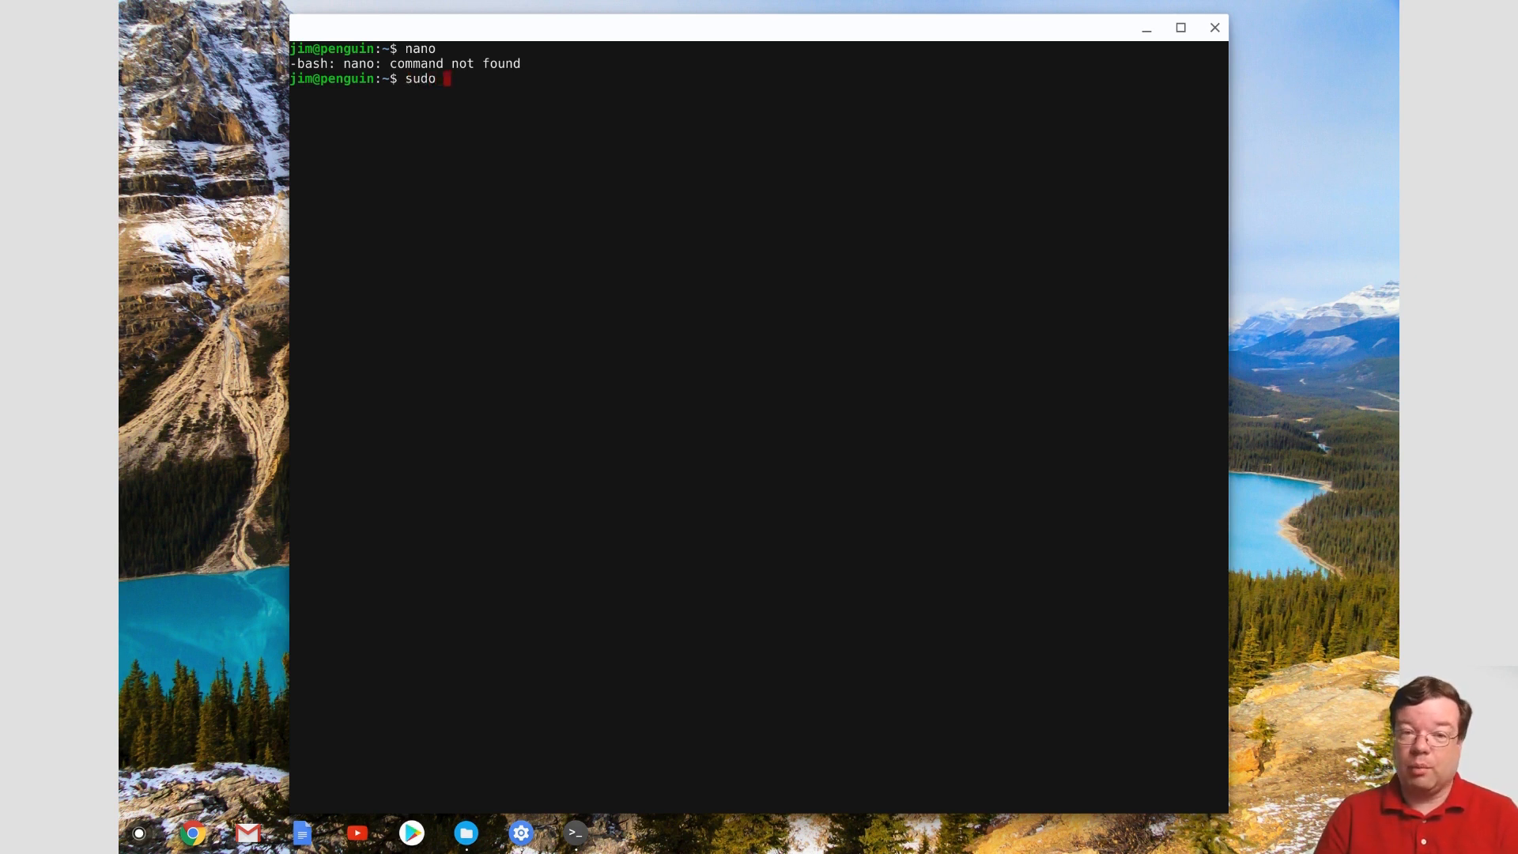
type("apt-get")
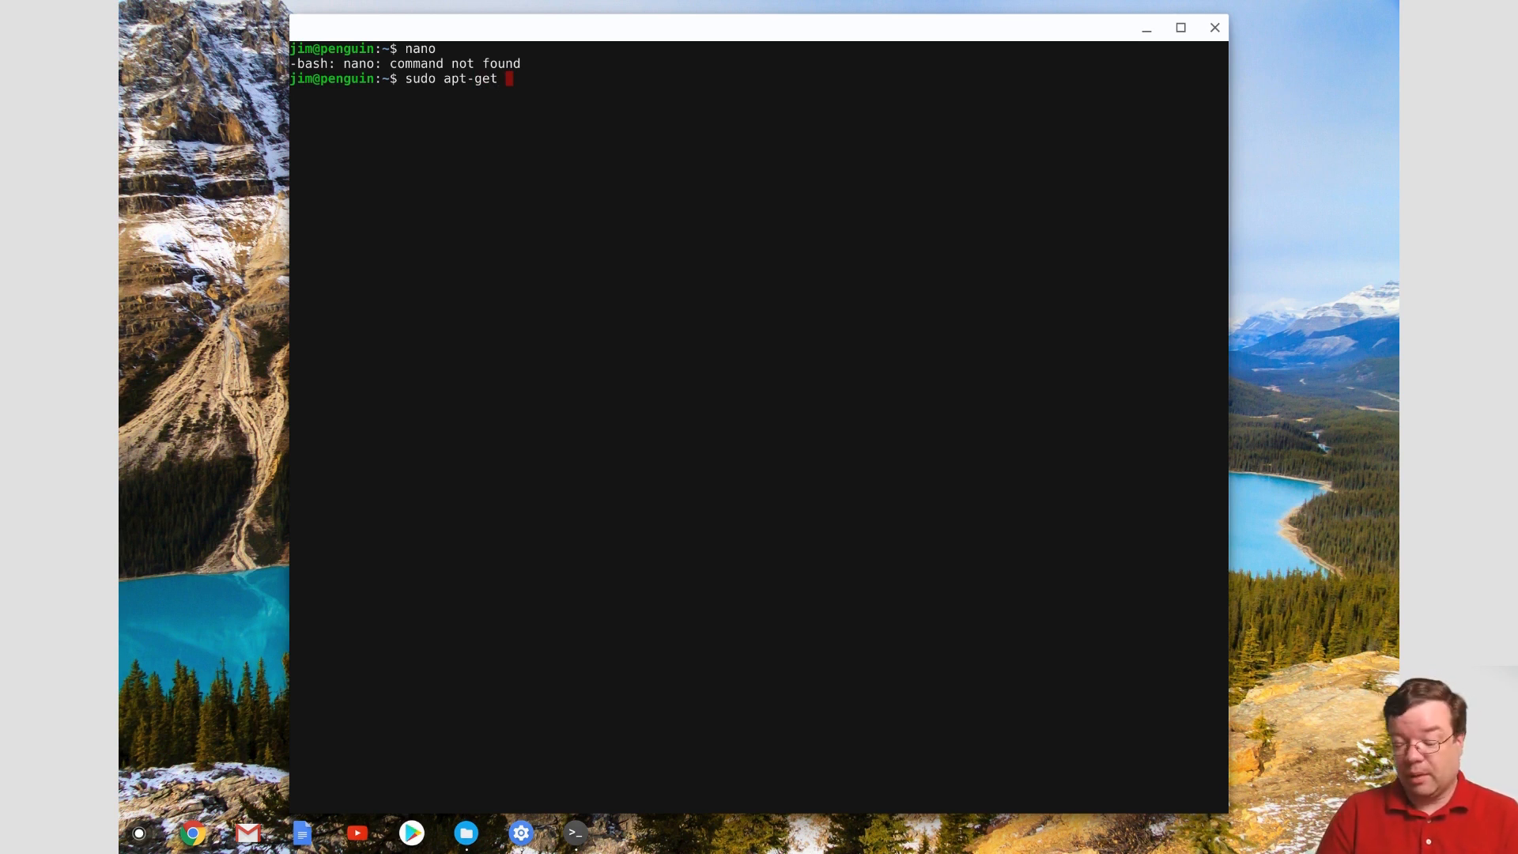
type("inst")
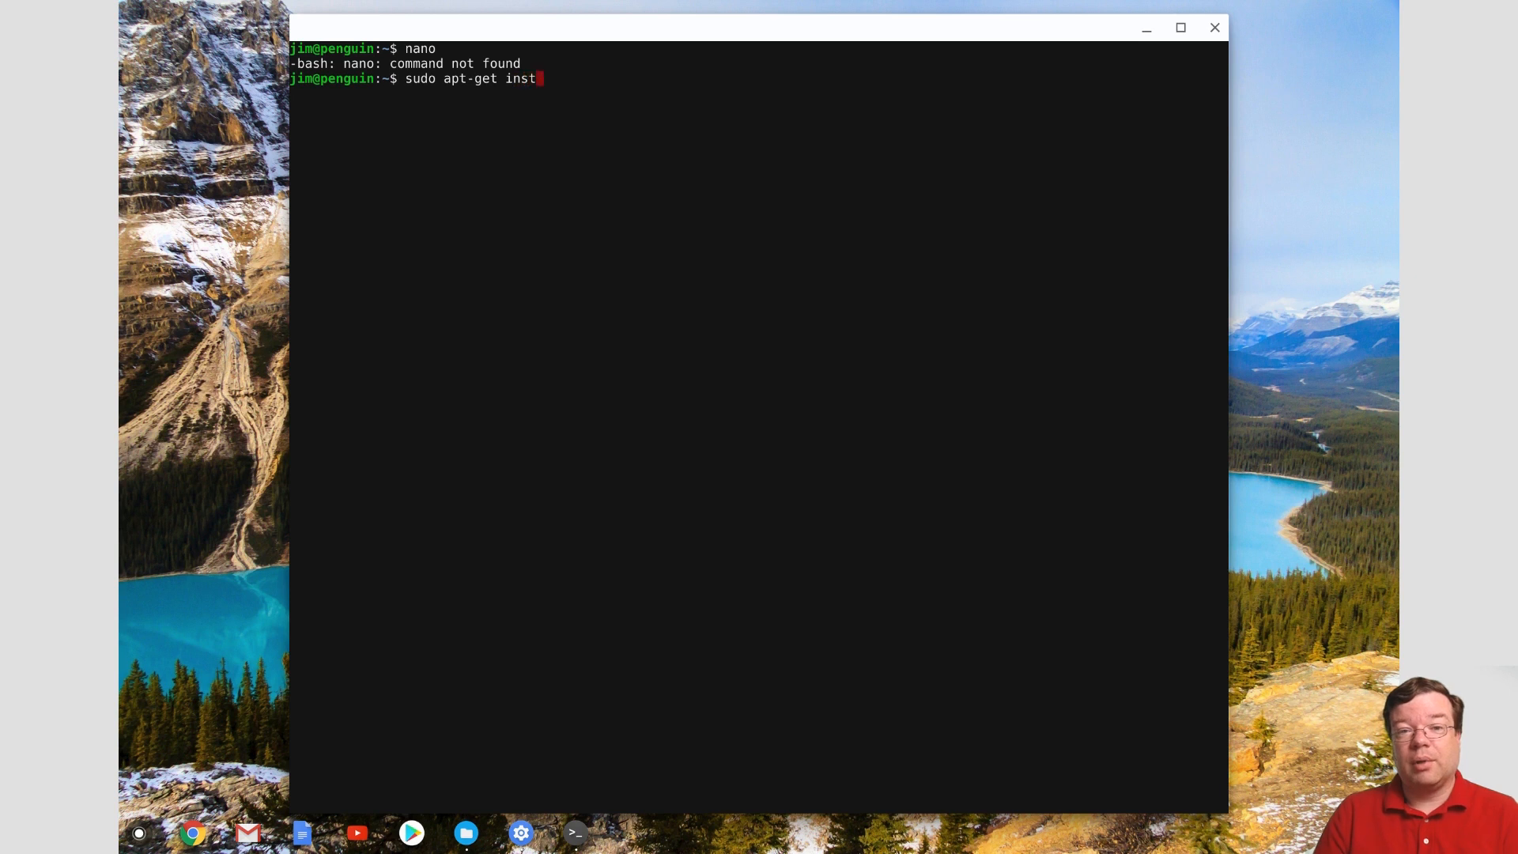
type("all insk")
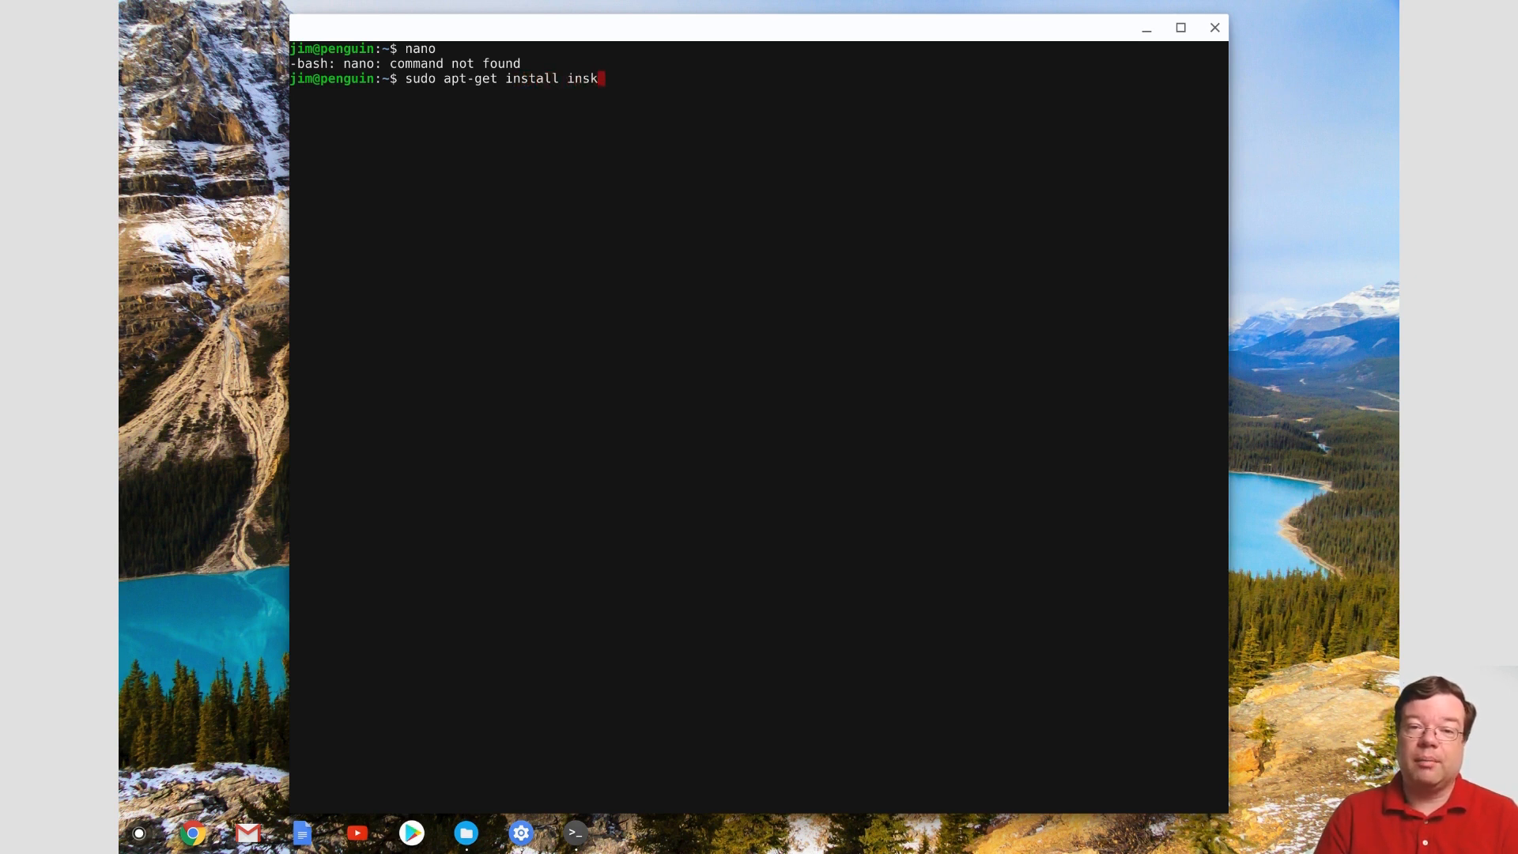
type("ape")
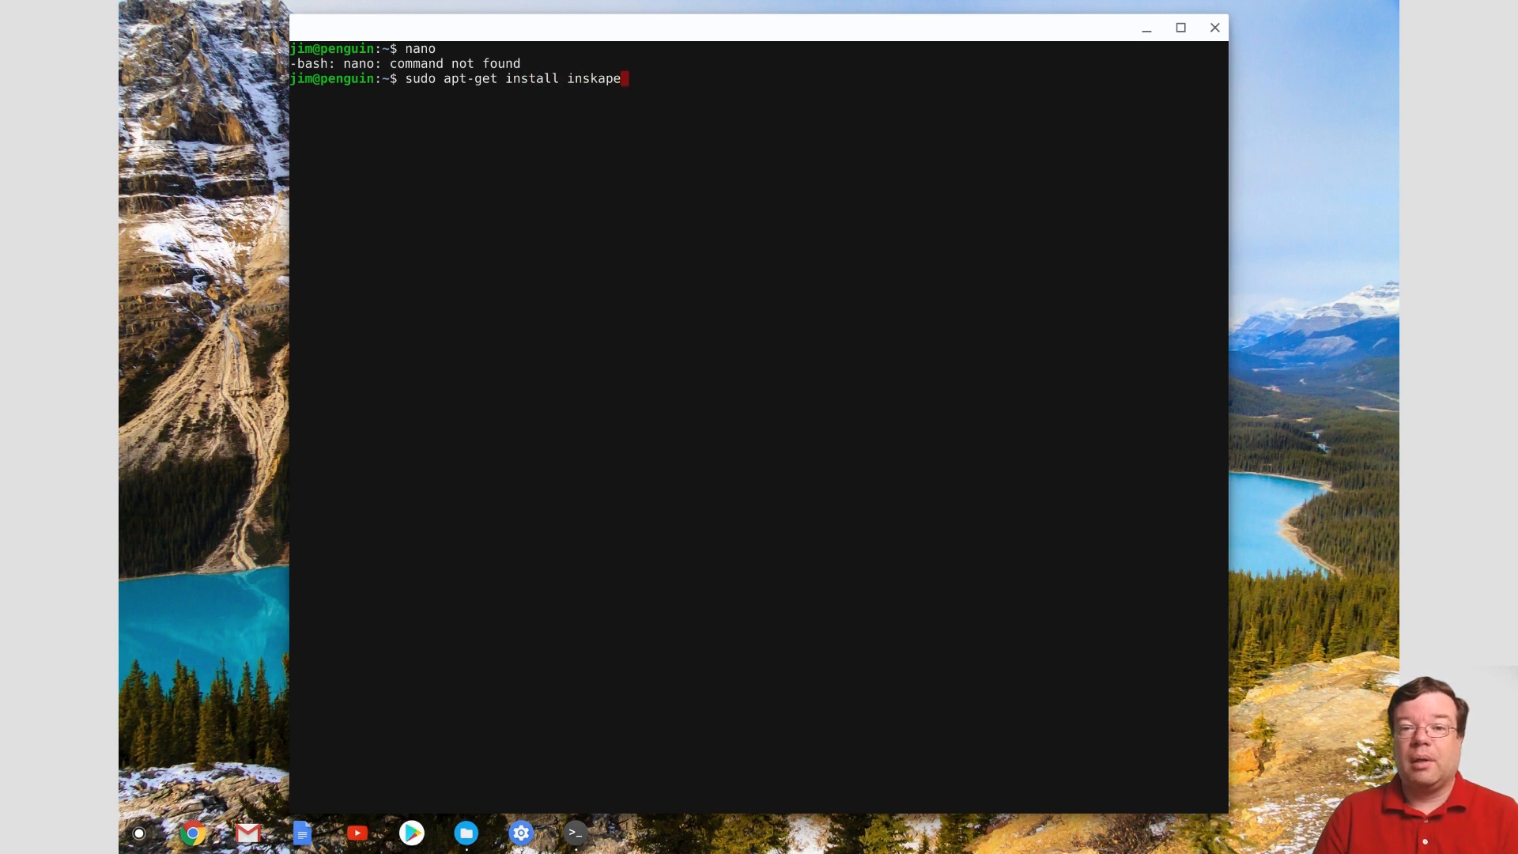
key("BackSpace")
key("BackSpace")
key("BackSpace")
key("BackSpace")
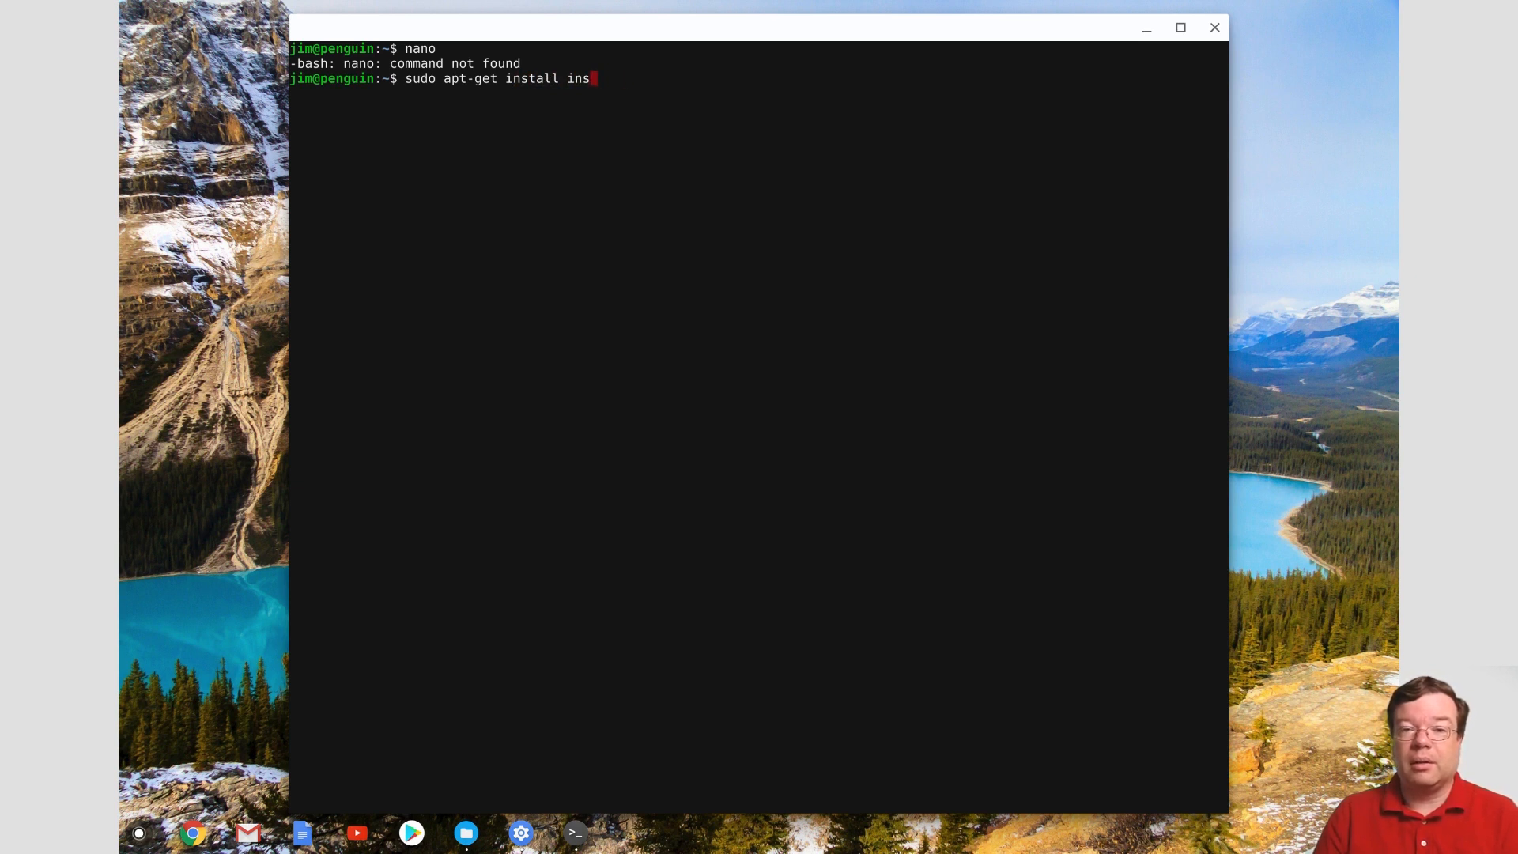
type("cap")
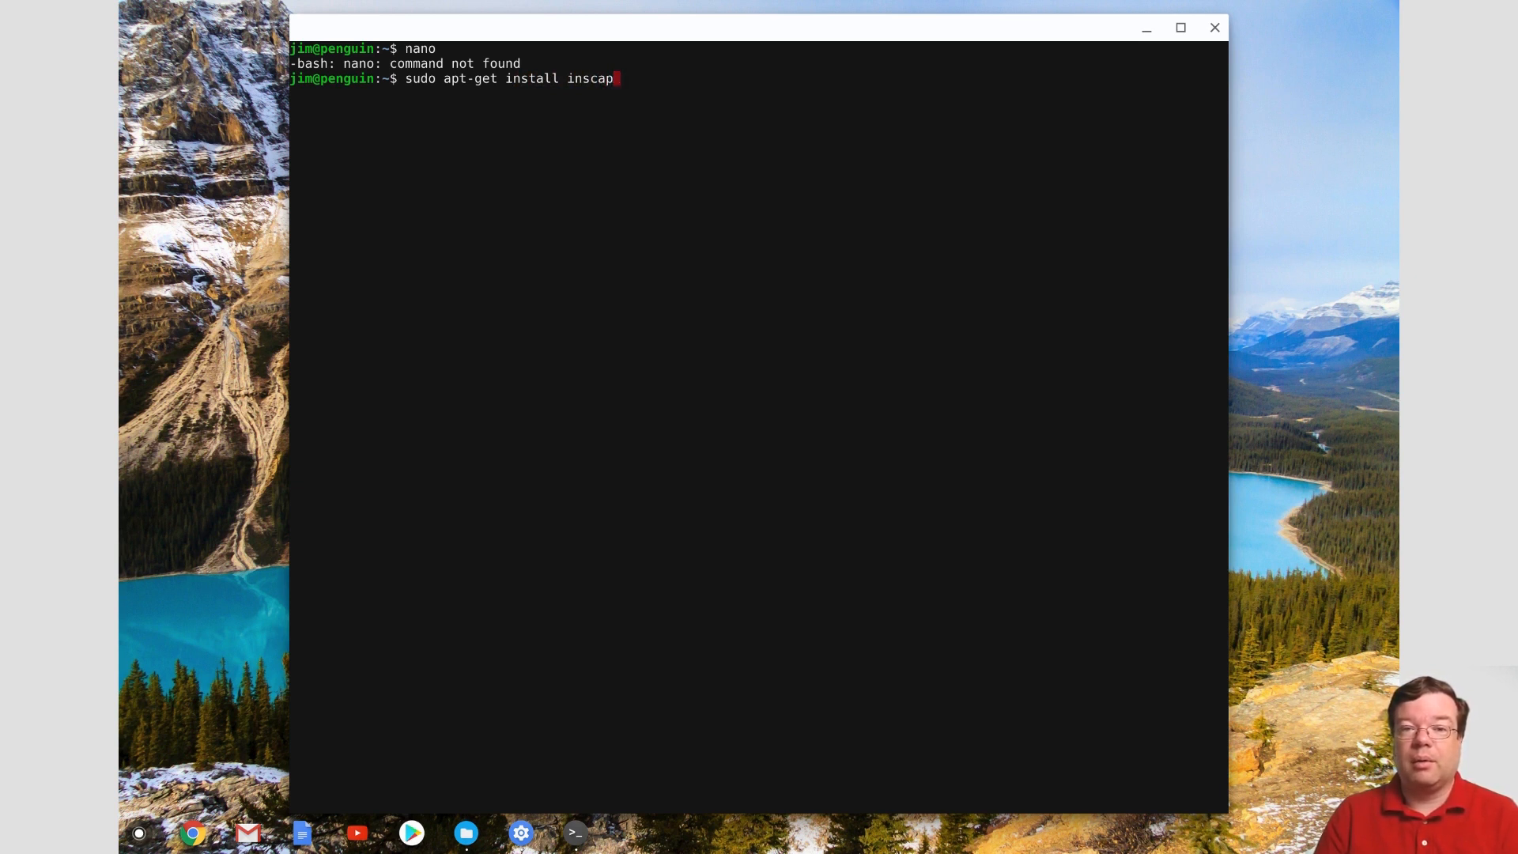
key("BackSpace")
key("BackSpace")
key("BackSpace")
key("BackSpace")
type("kscape")
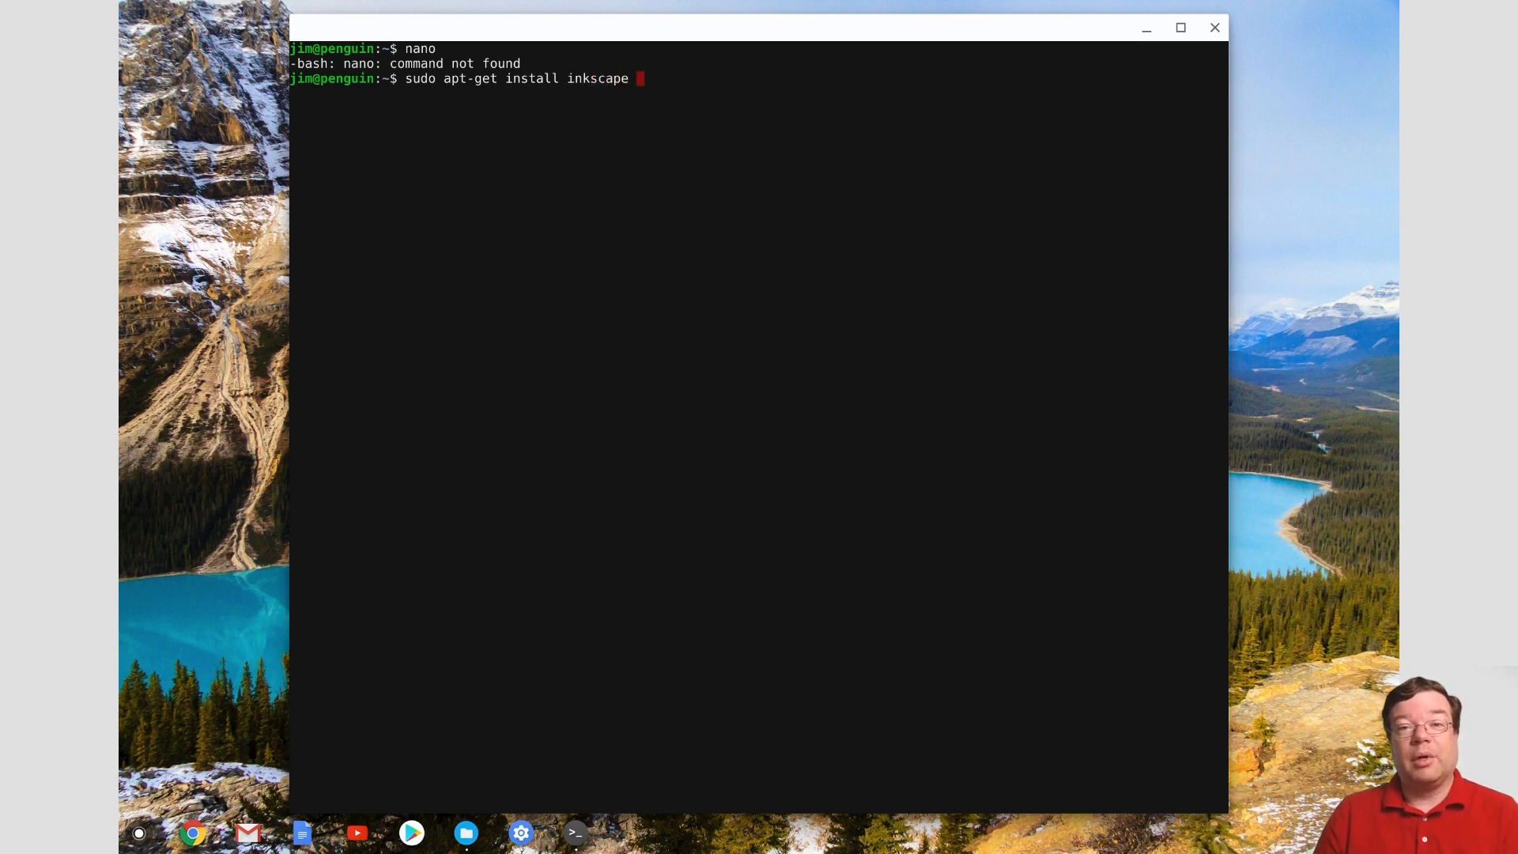
key("Return")
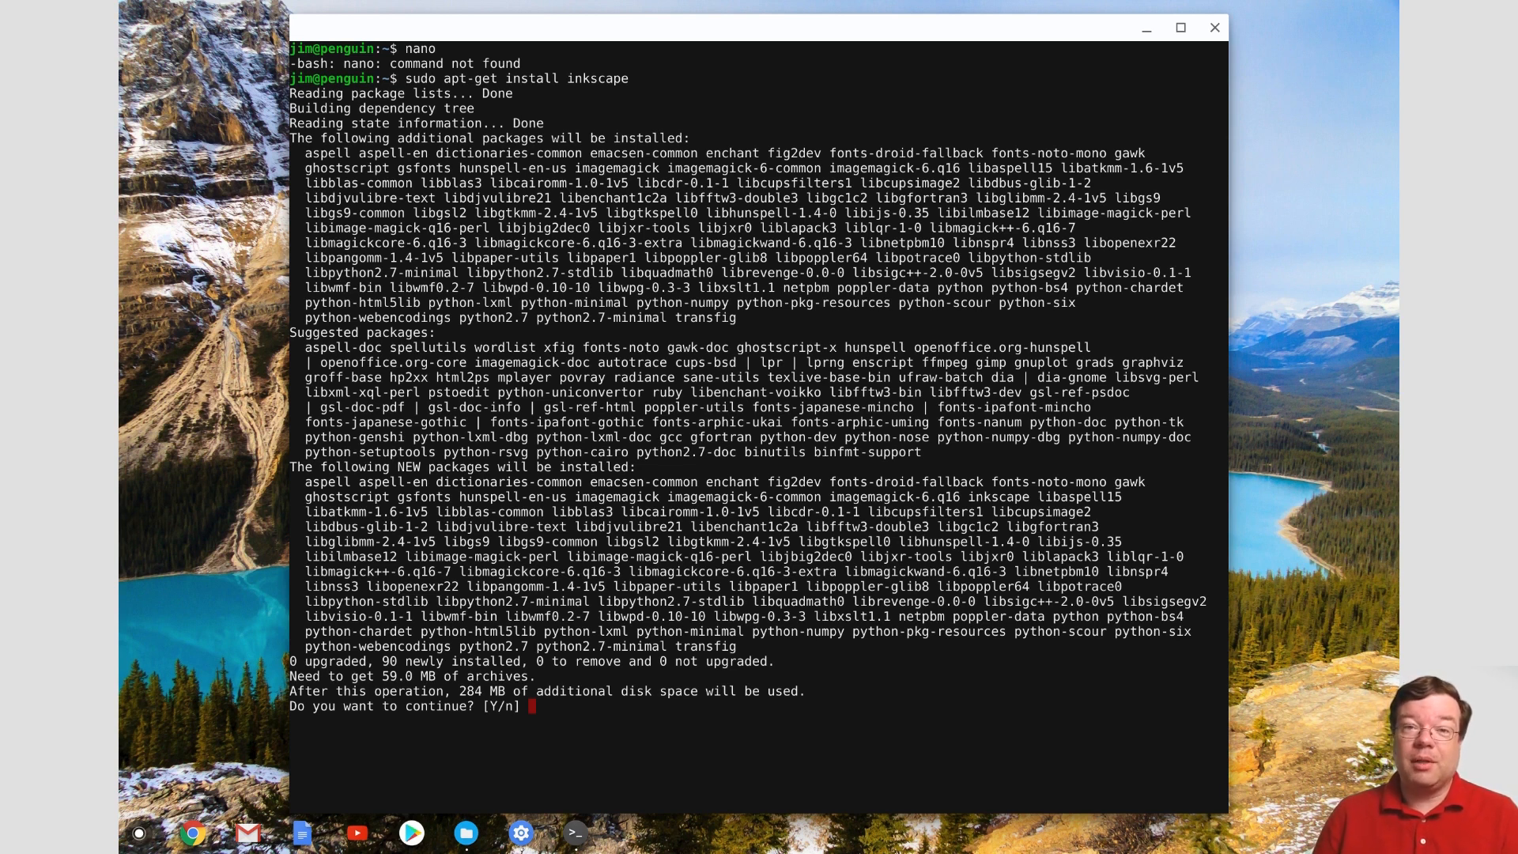
type("y")
key("Return")
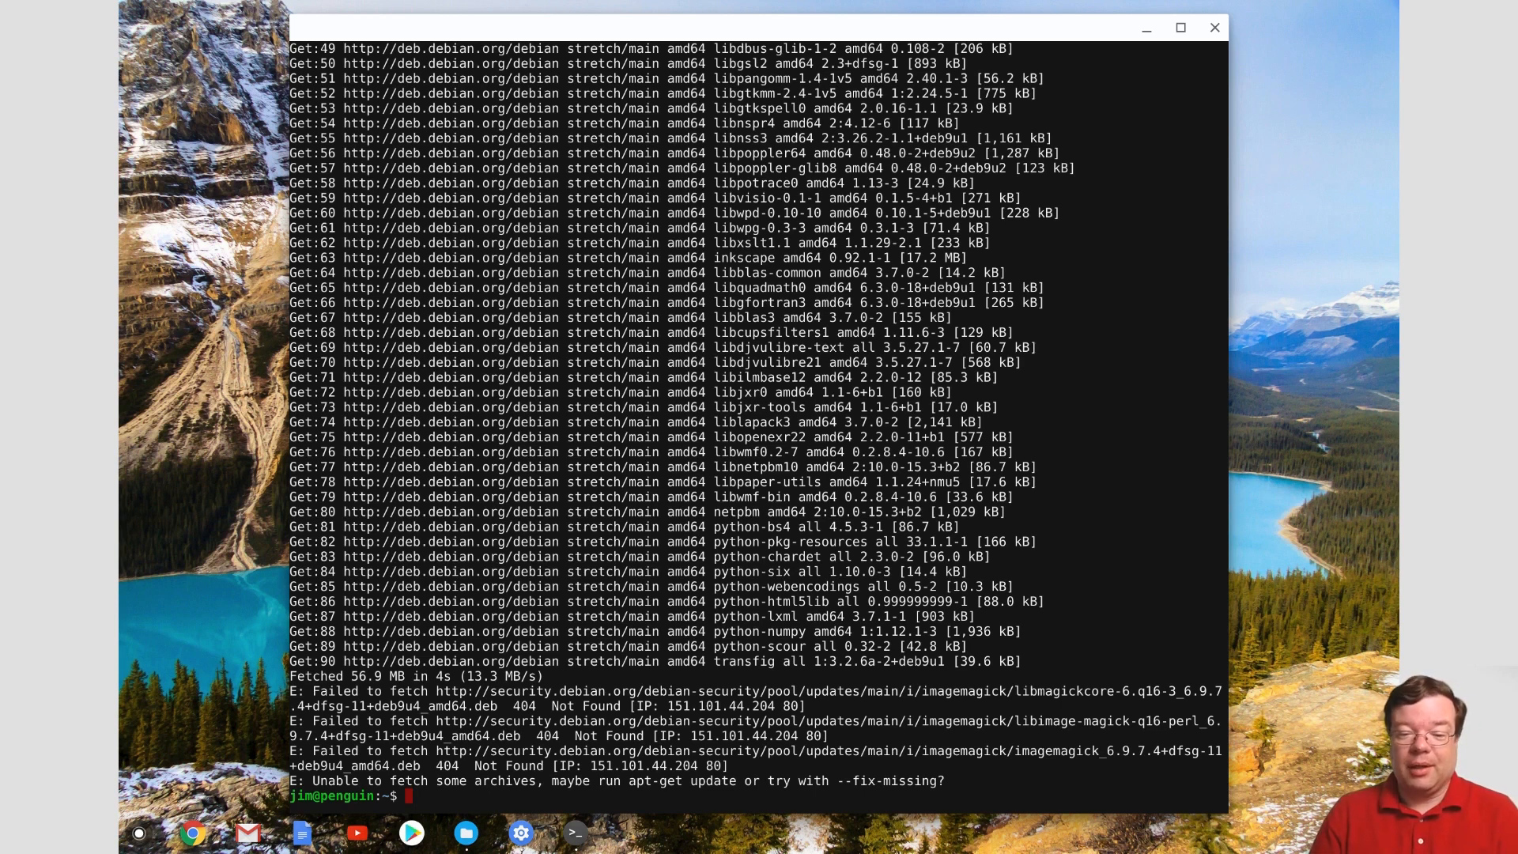
- Refresh the package lists by running "sudo apt-get update"
type("sudop")
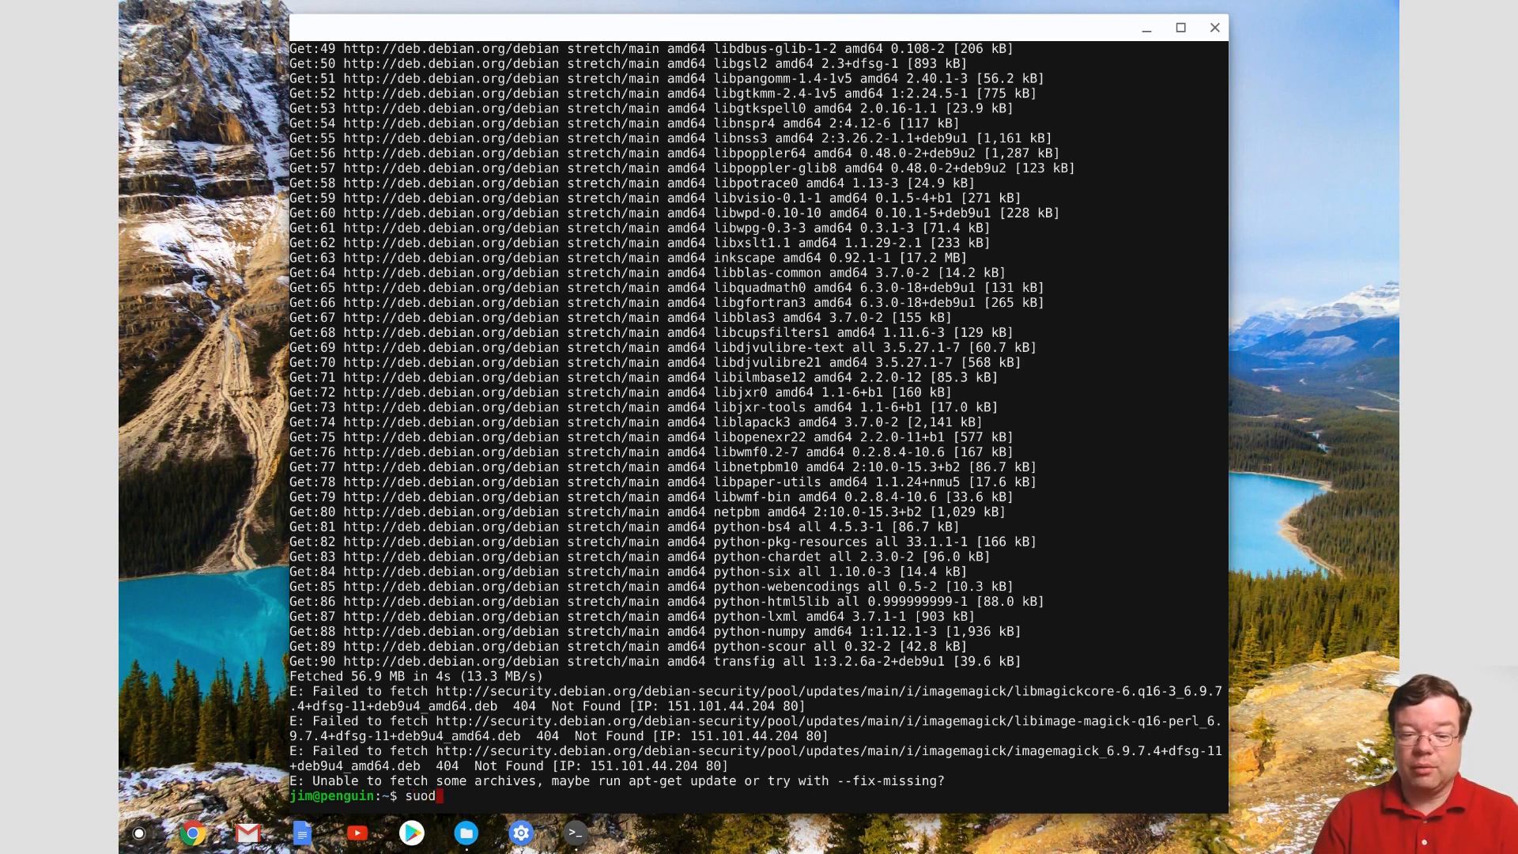
key("BackSpace")
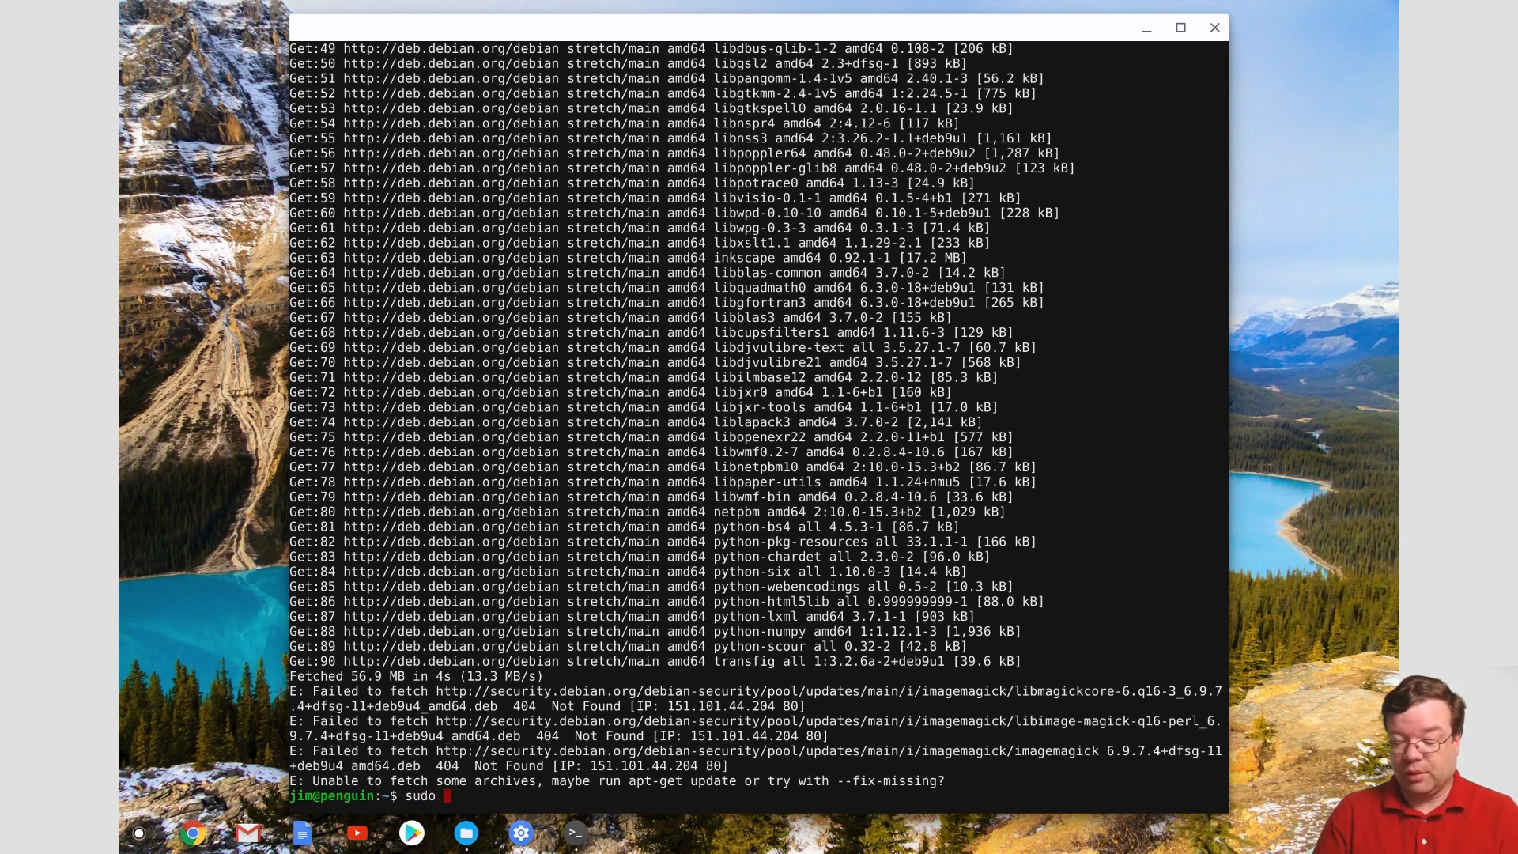
type("apt")
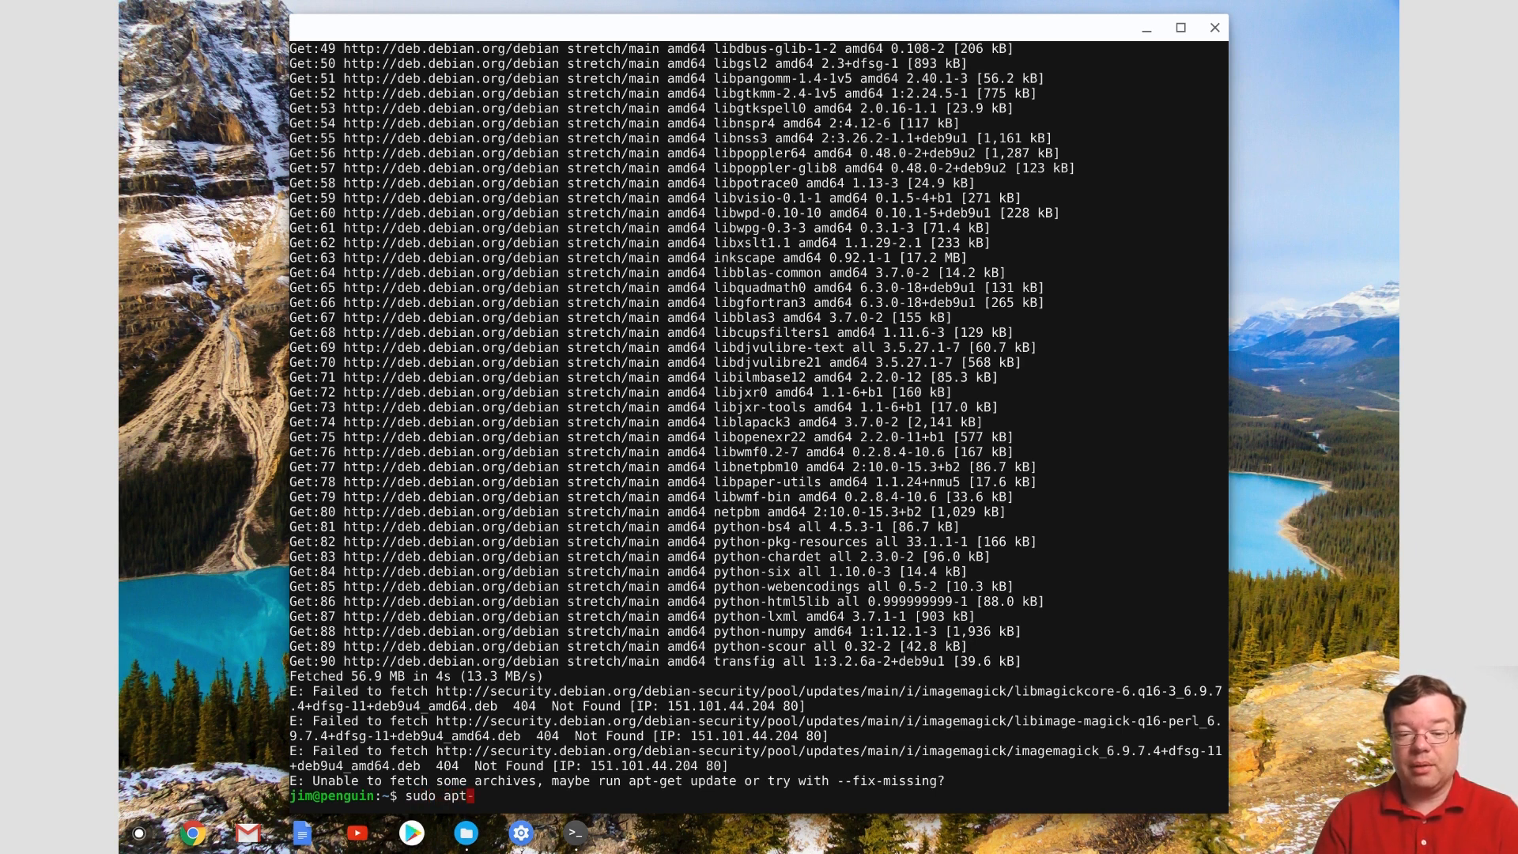
type("-get update")
key("Return")
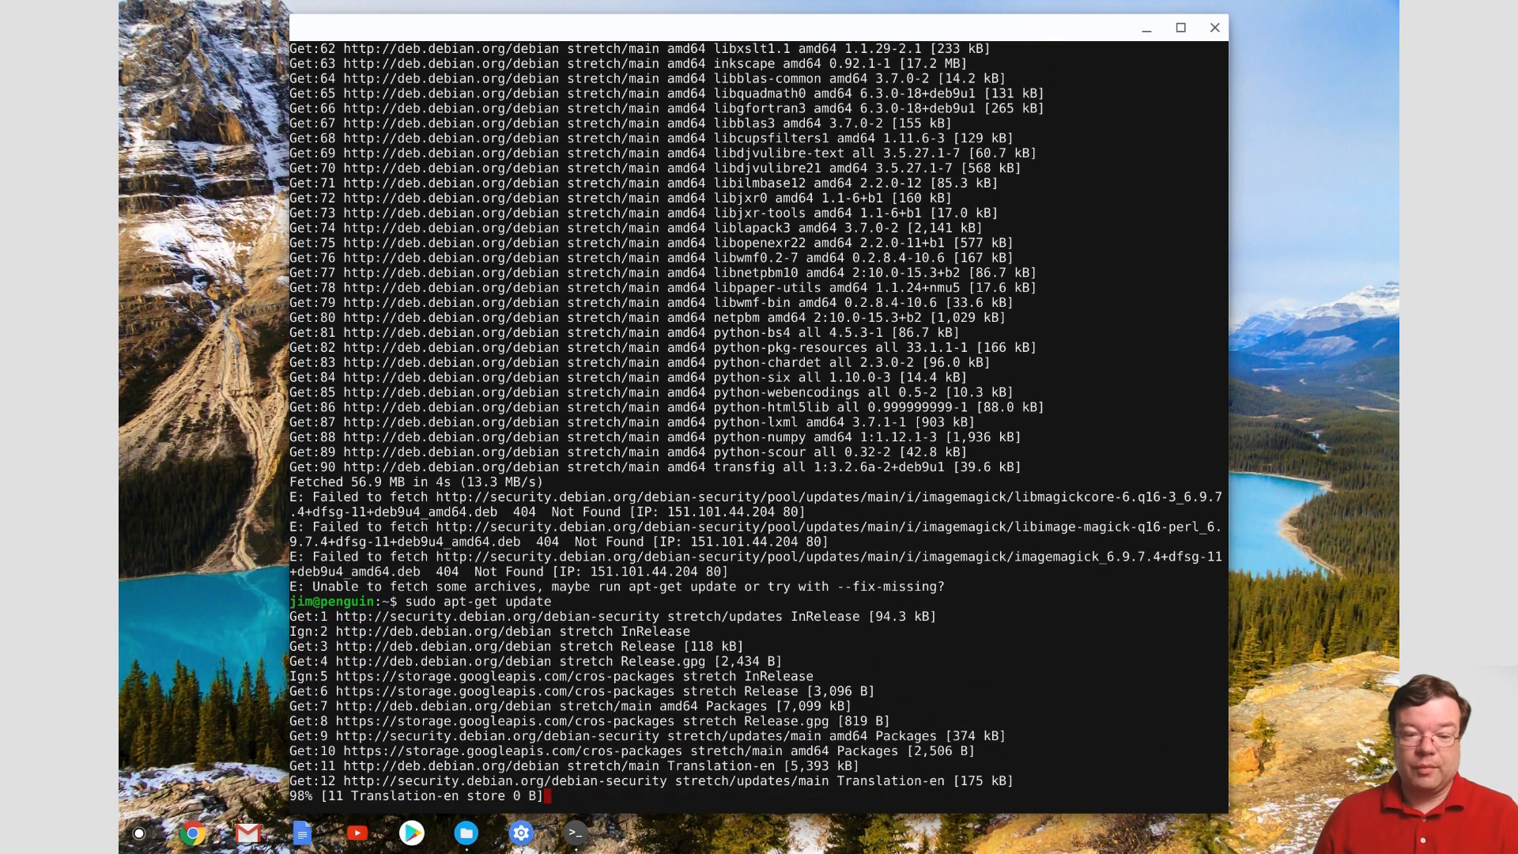
- Rerun "sudo apt-get install inkscape" and accept the installation of all required packages
type("sudo apt-get install inkscape")
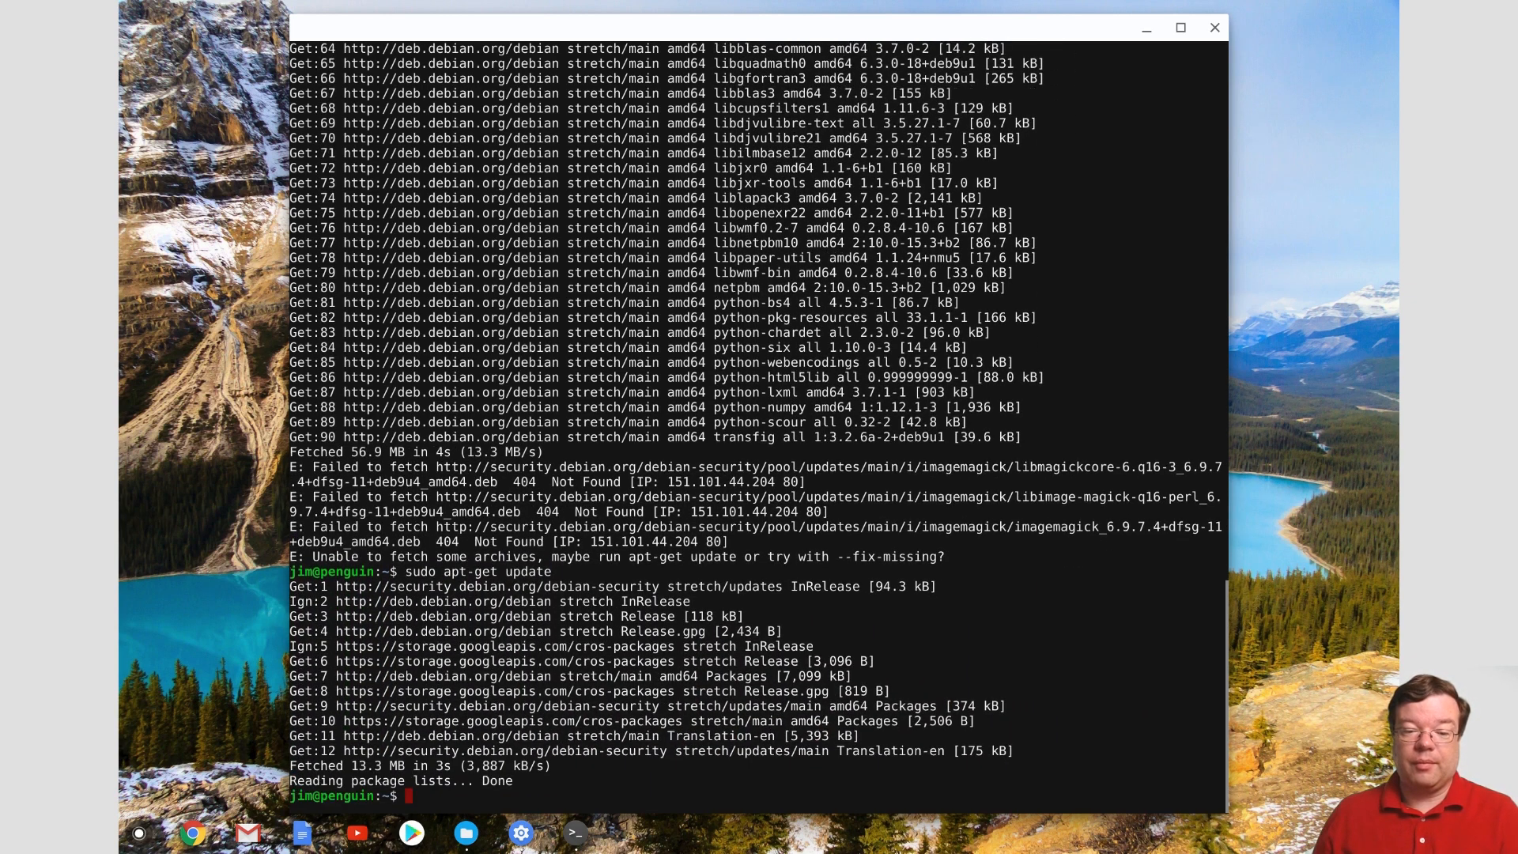
key("Return")
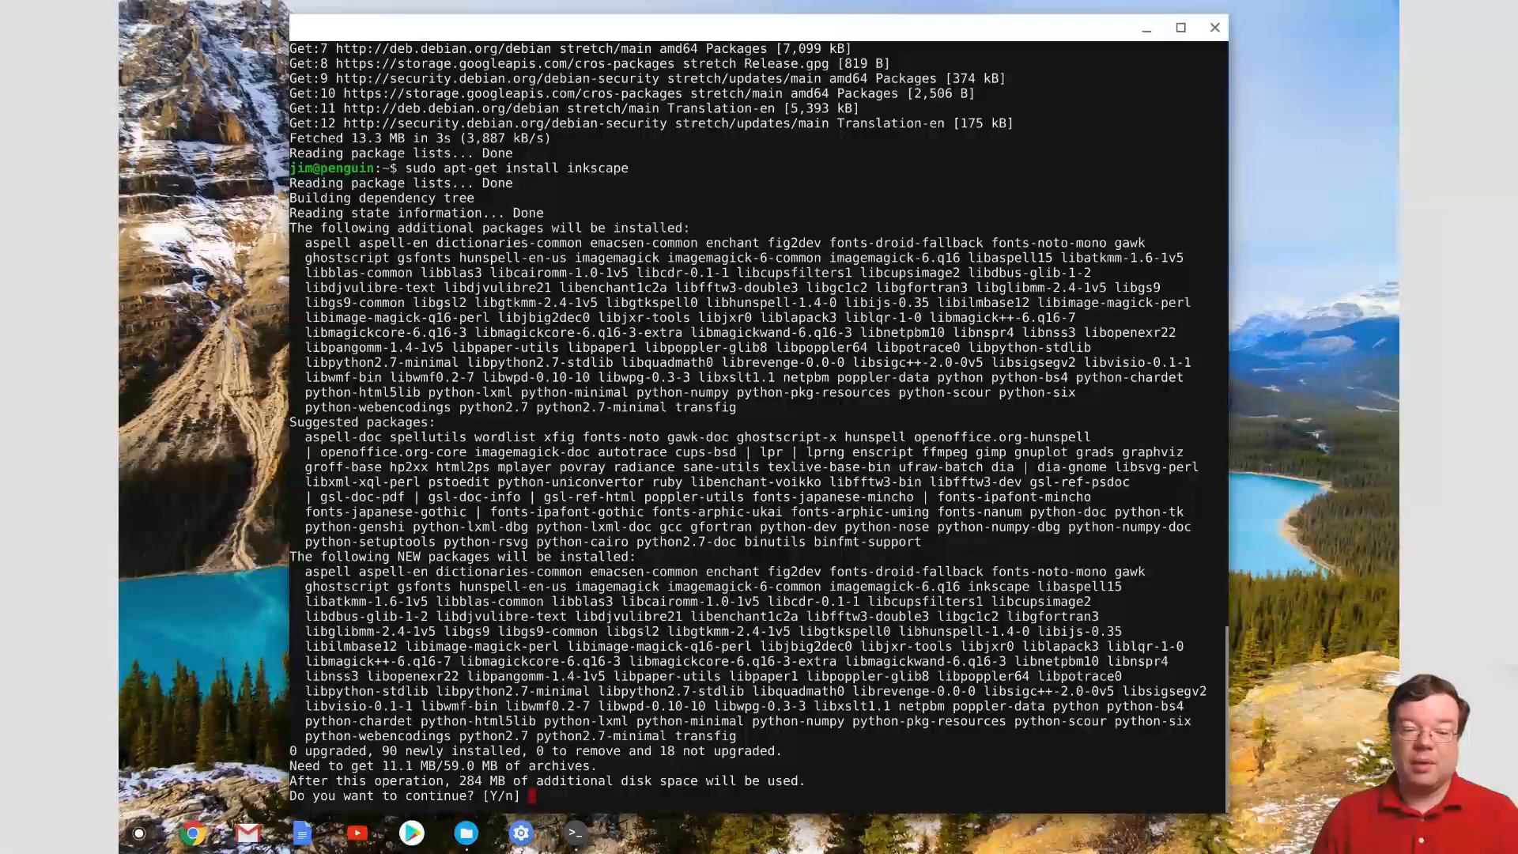
key("Return")
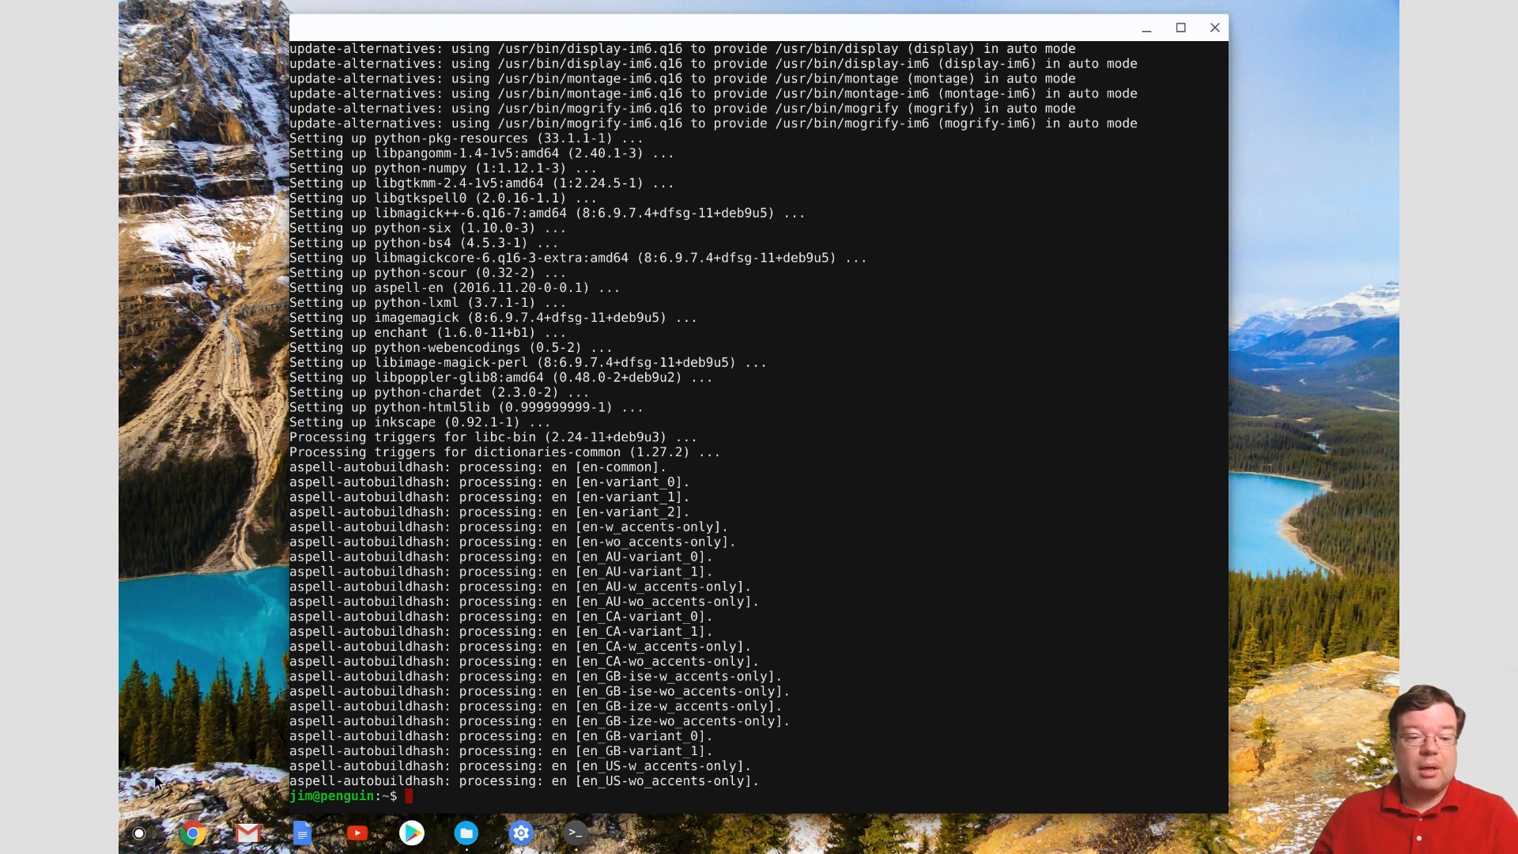
- Launch the newly installed Inkscape application
left_click(138, 833)
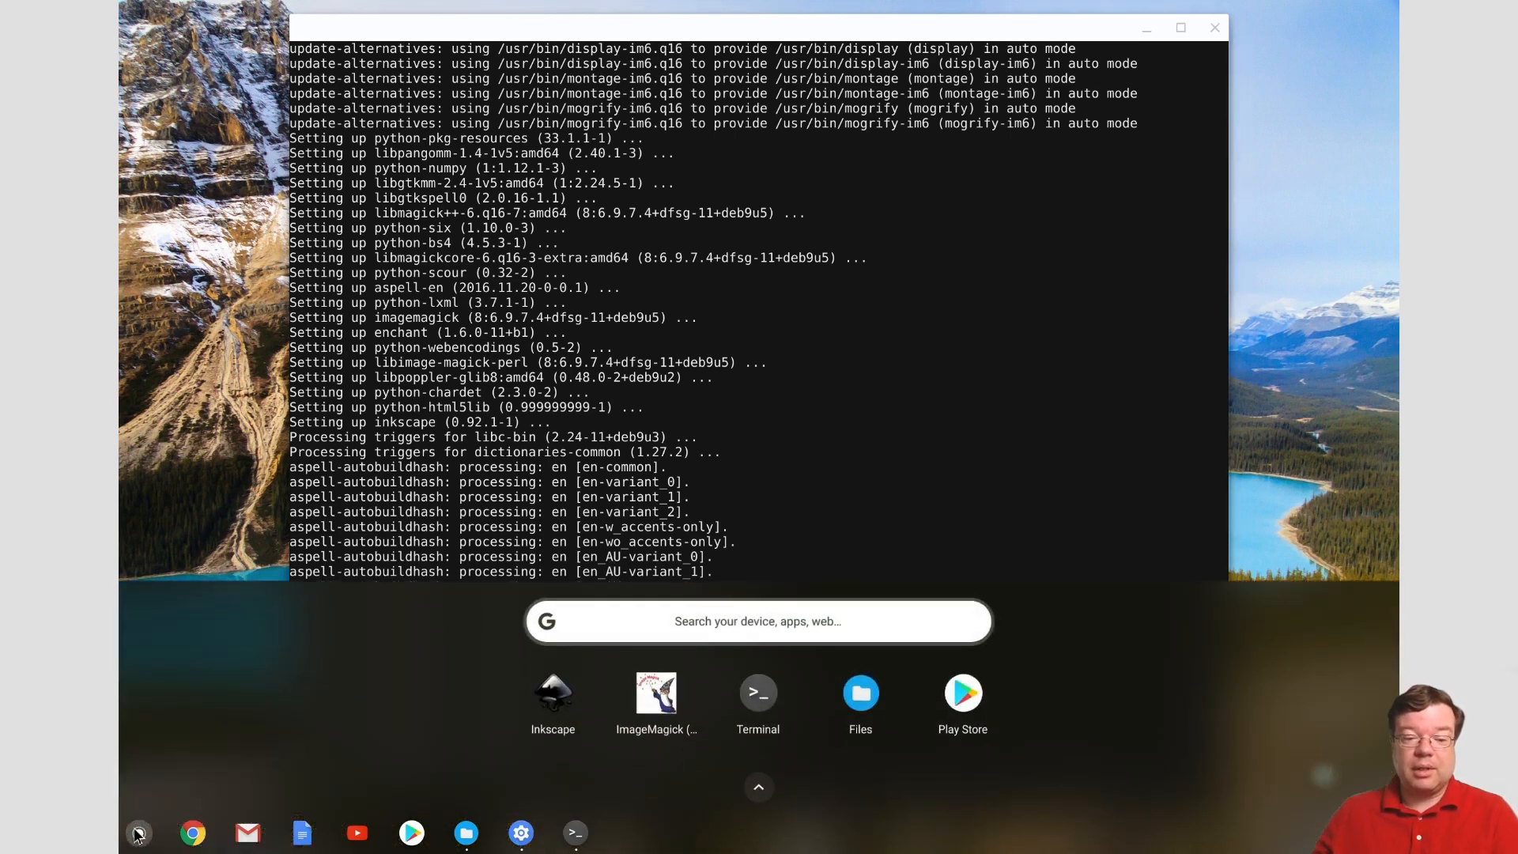
left_click(564, 700)
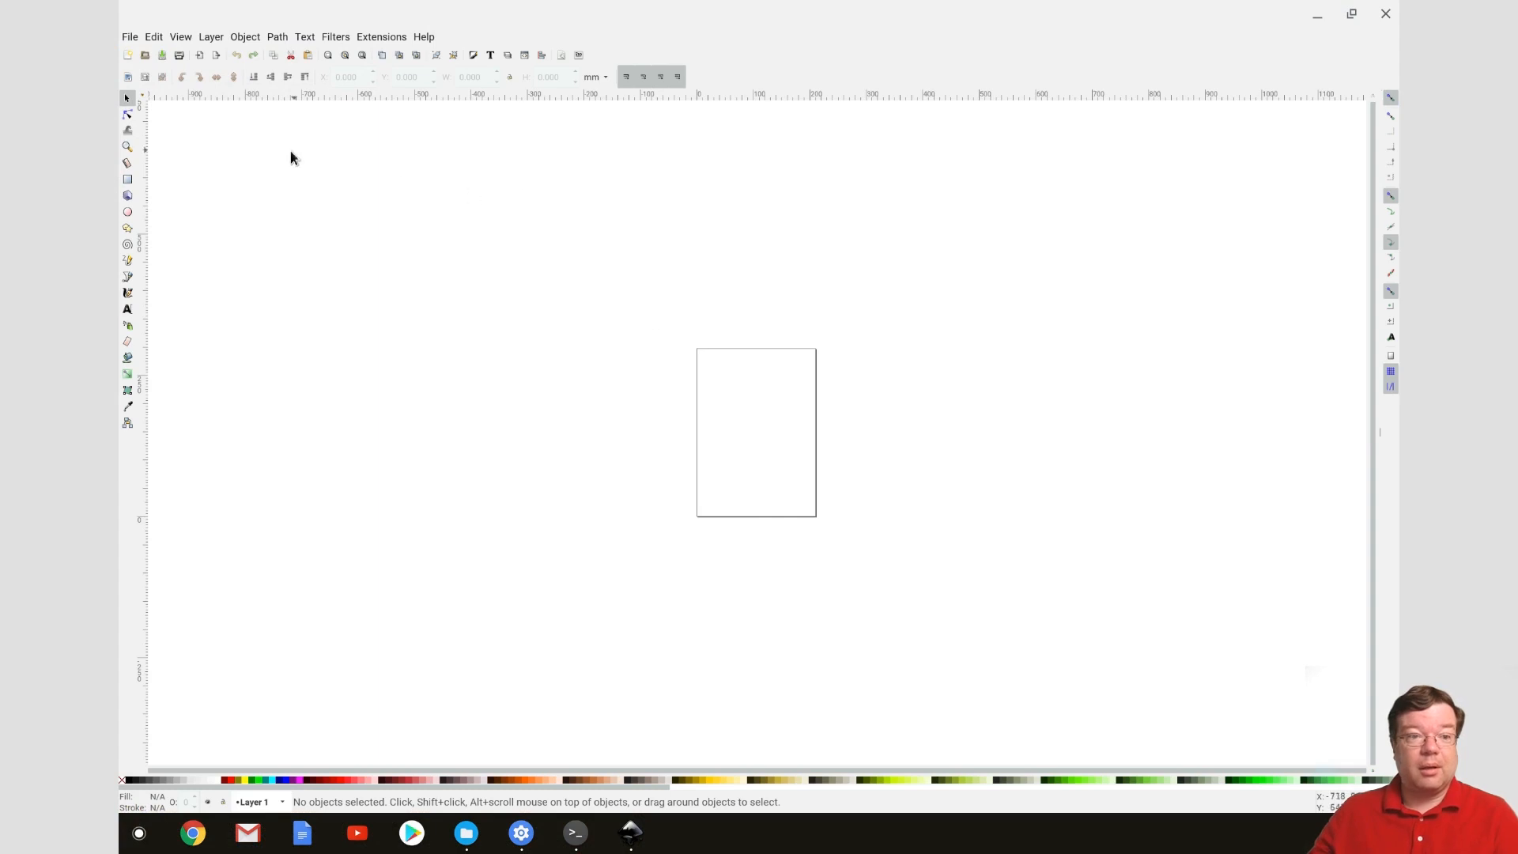
- Draw a red-filled rectangle about 137 mm wide and 99 mm high in the upper half of the page
left_click(127, 146)
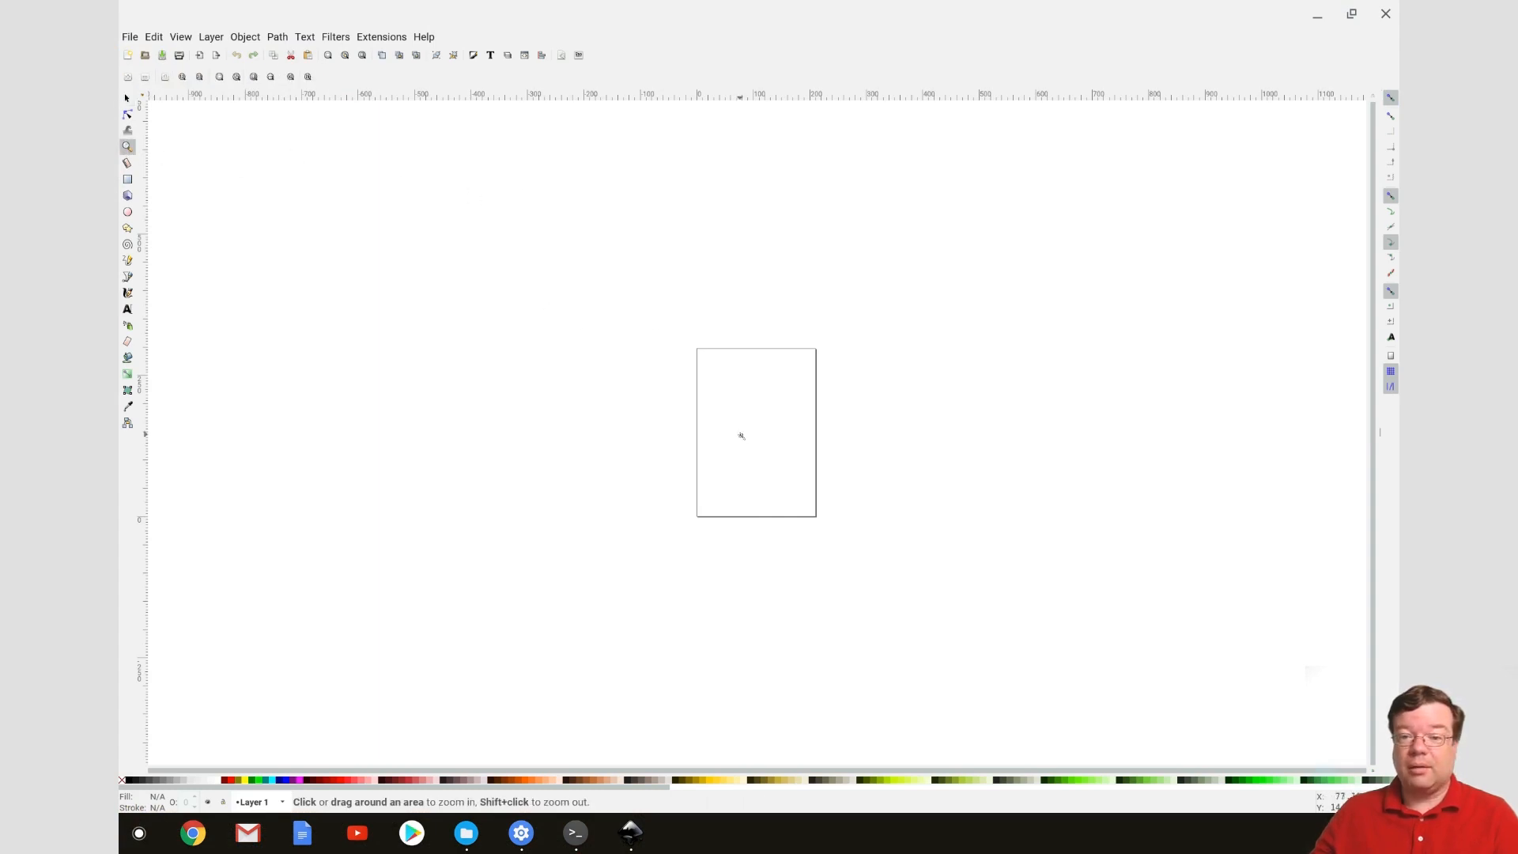
left_click(772, 426)
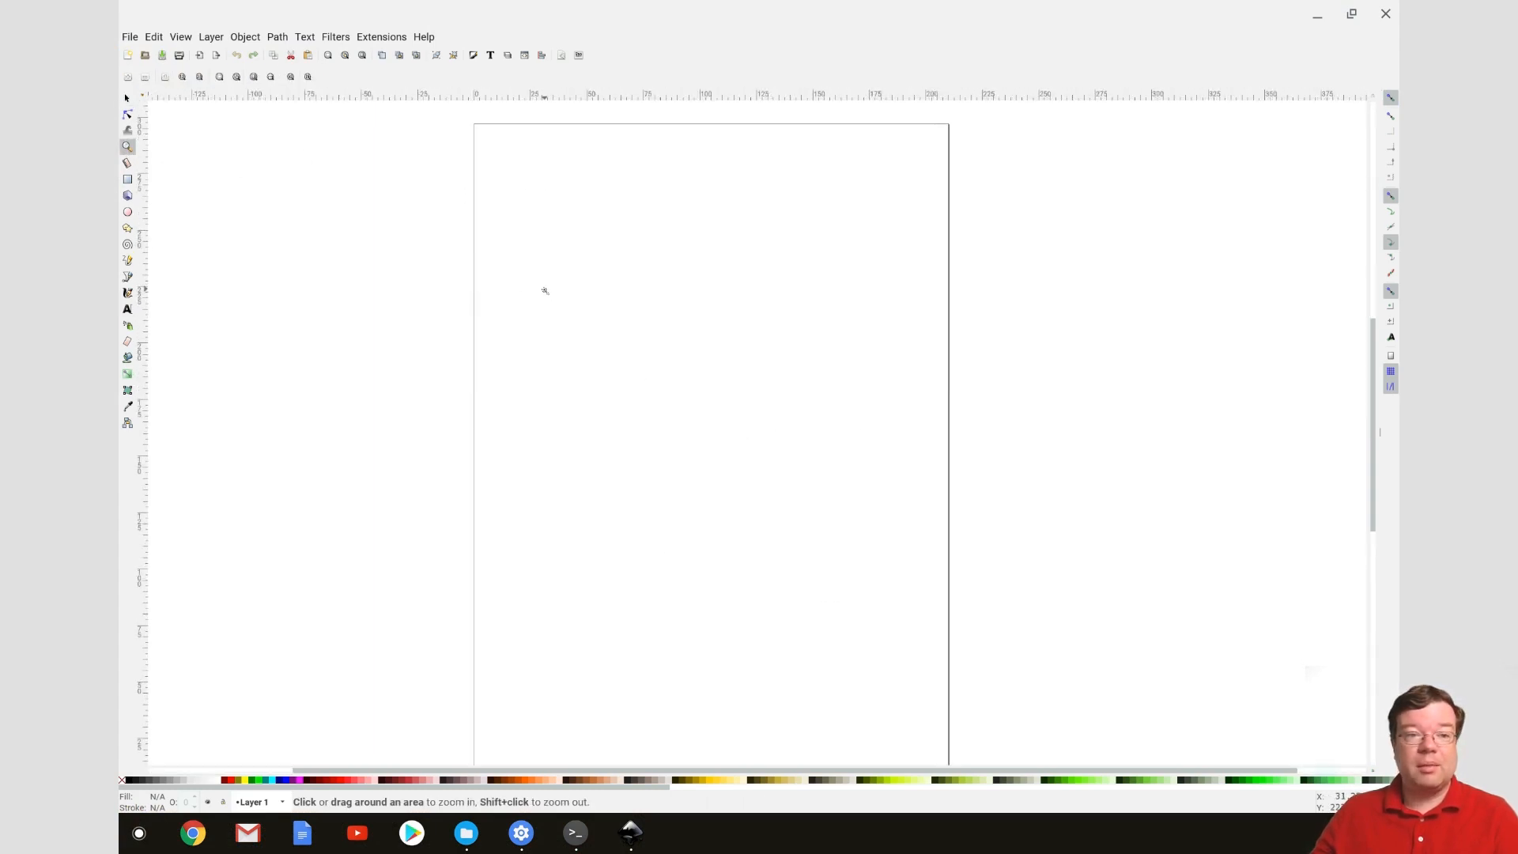
left_click(128, 182)
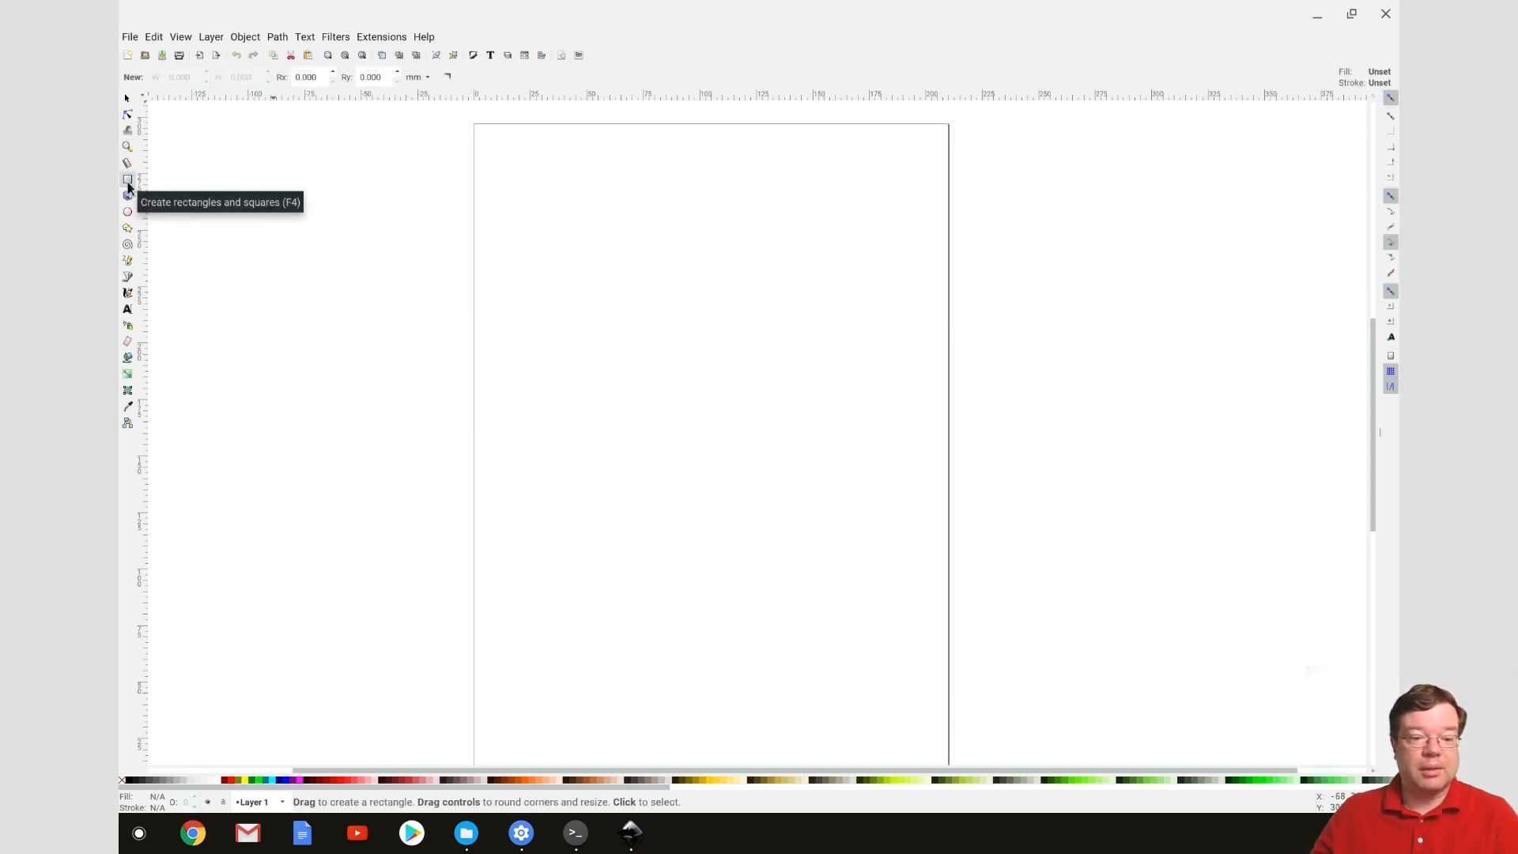
left_click(230, 781)
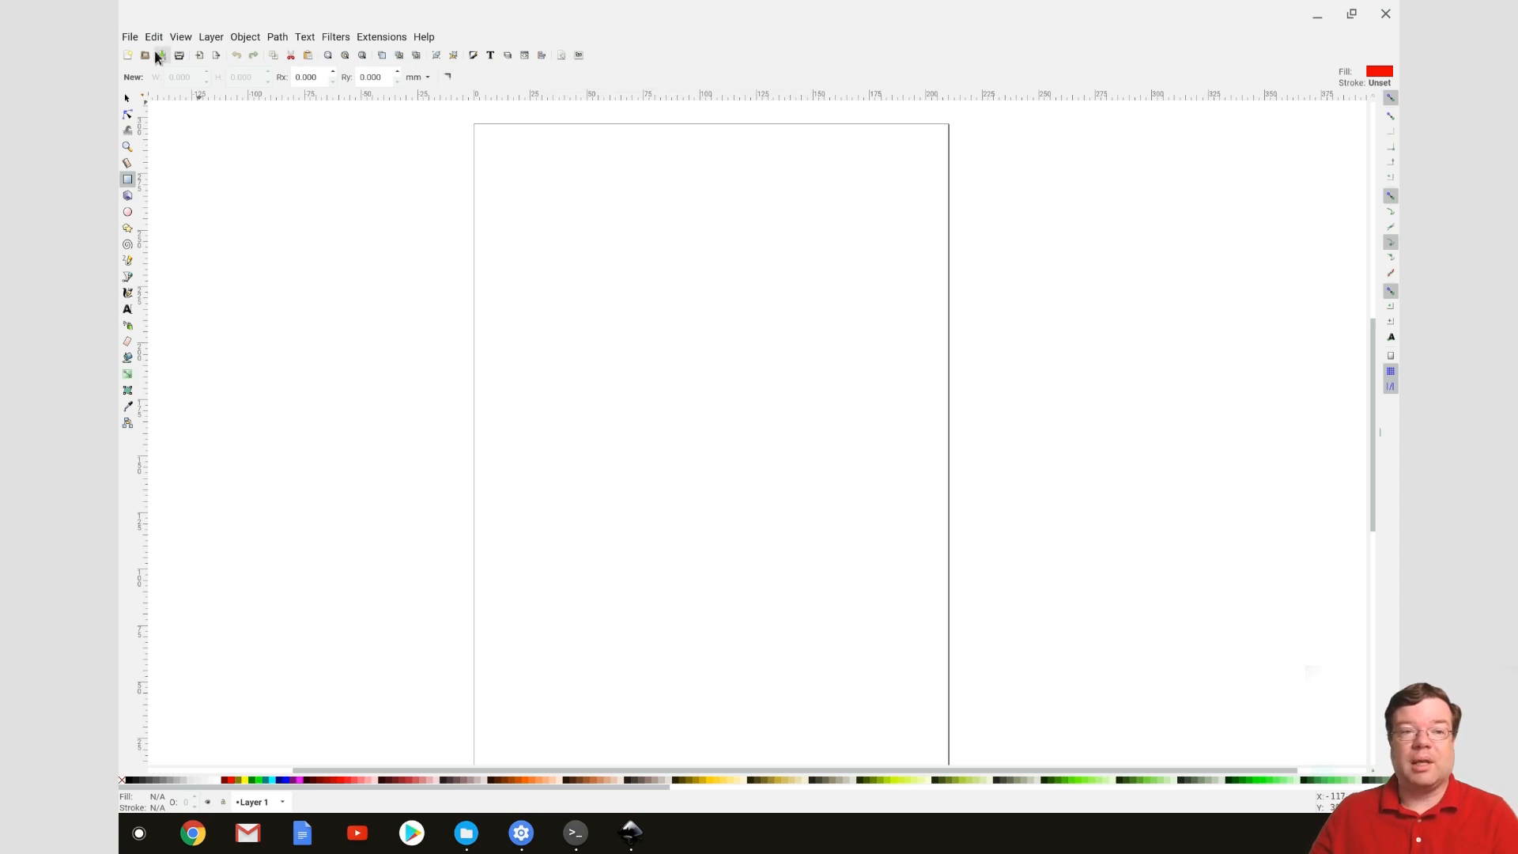
left_click_drag(363, 174, 356, 169)
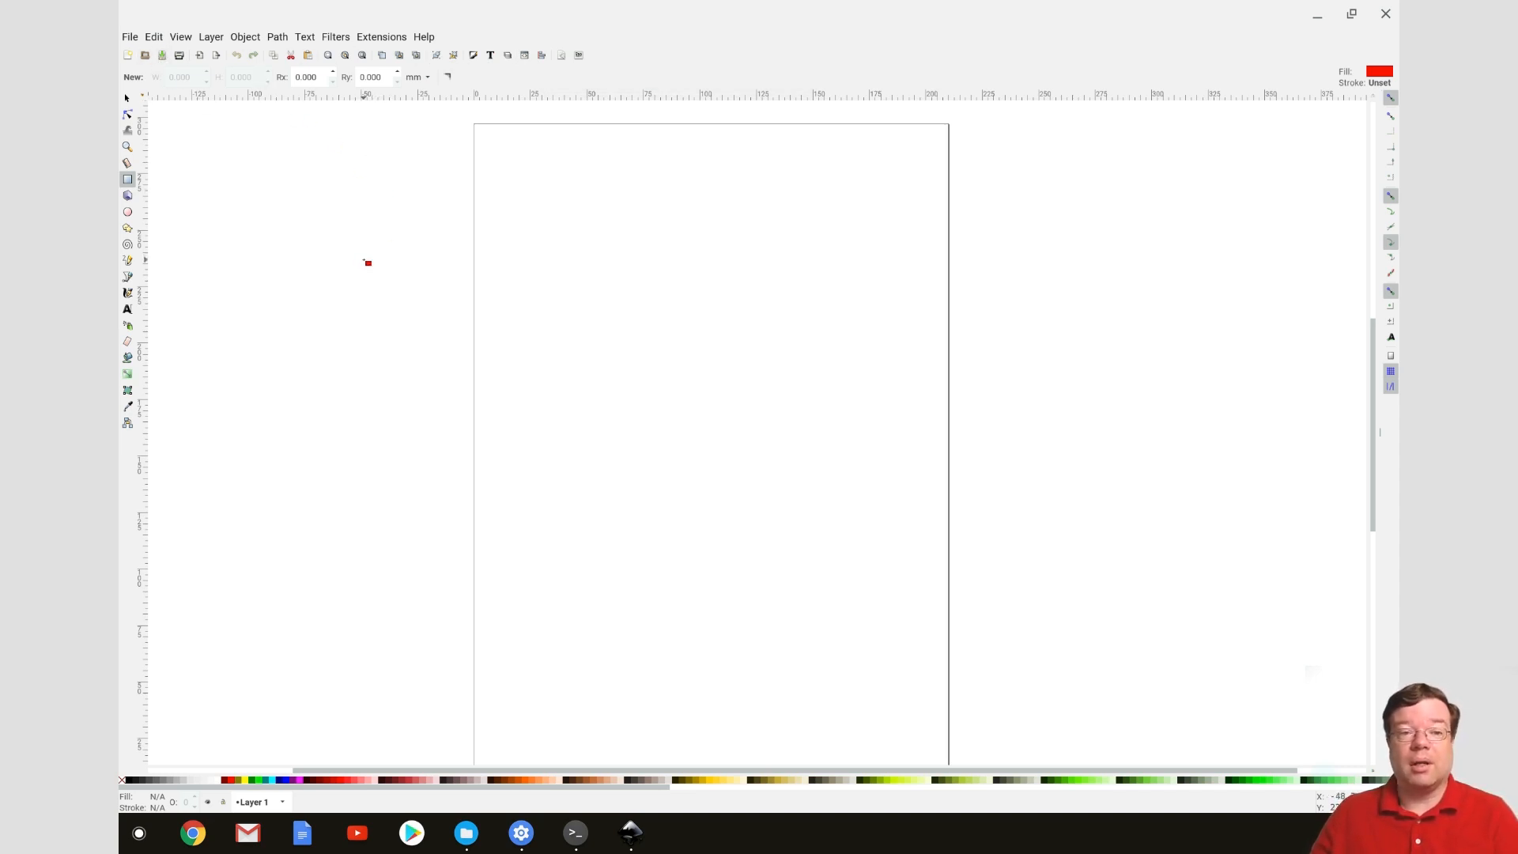
left_click_drag(566, 213, 878, 436)
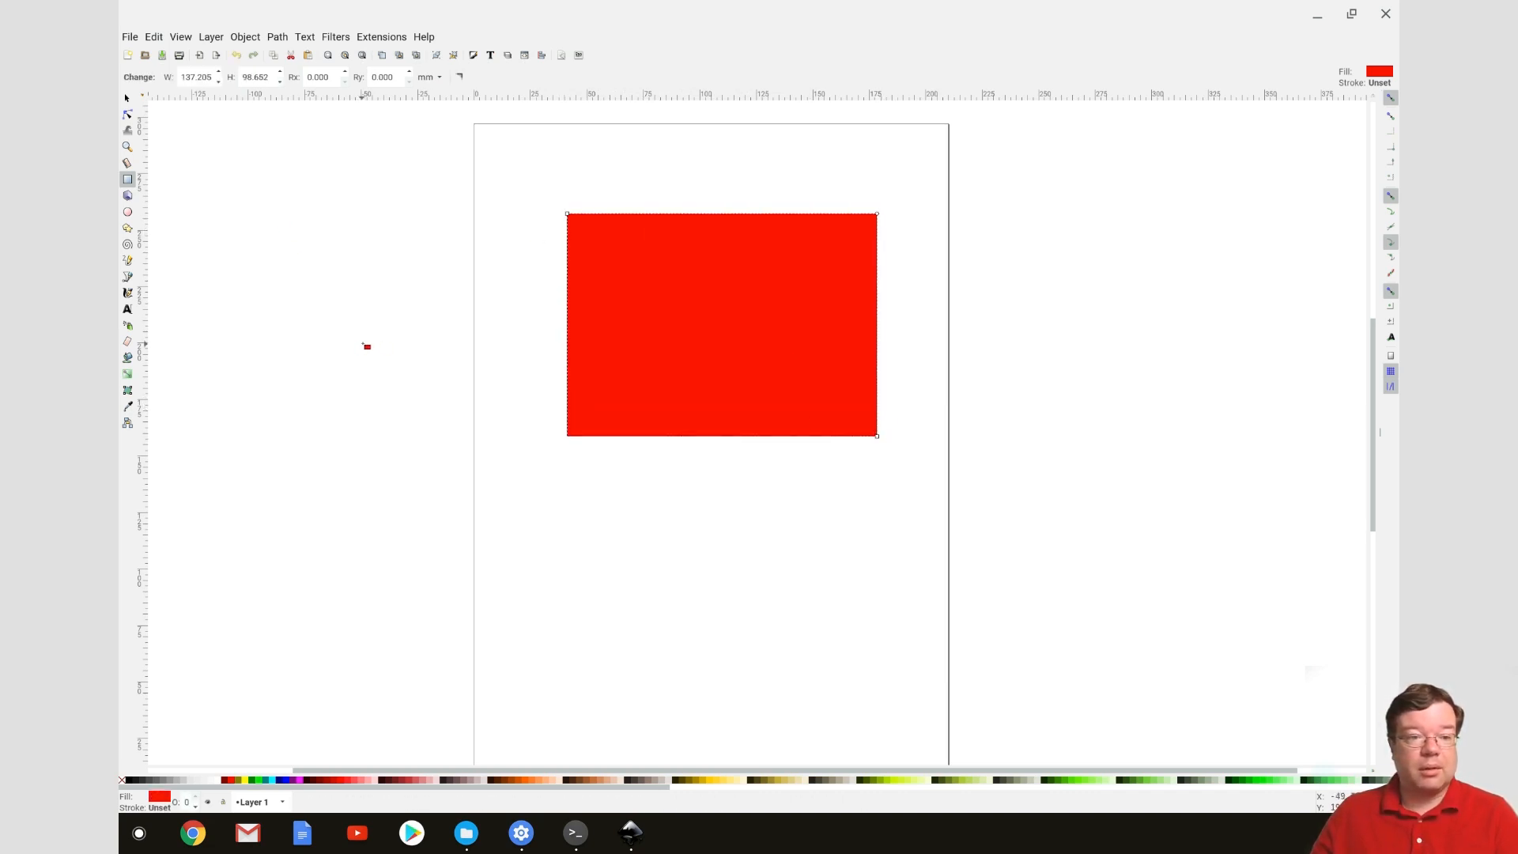
- Draw a red five-pointed star about 143 mm wide and 147 mm high, and place it directly below the rectangle
left_click(128, 228)
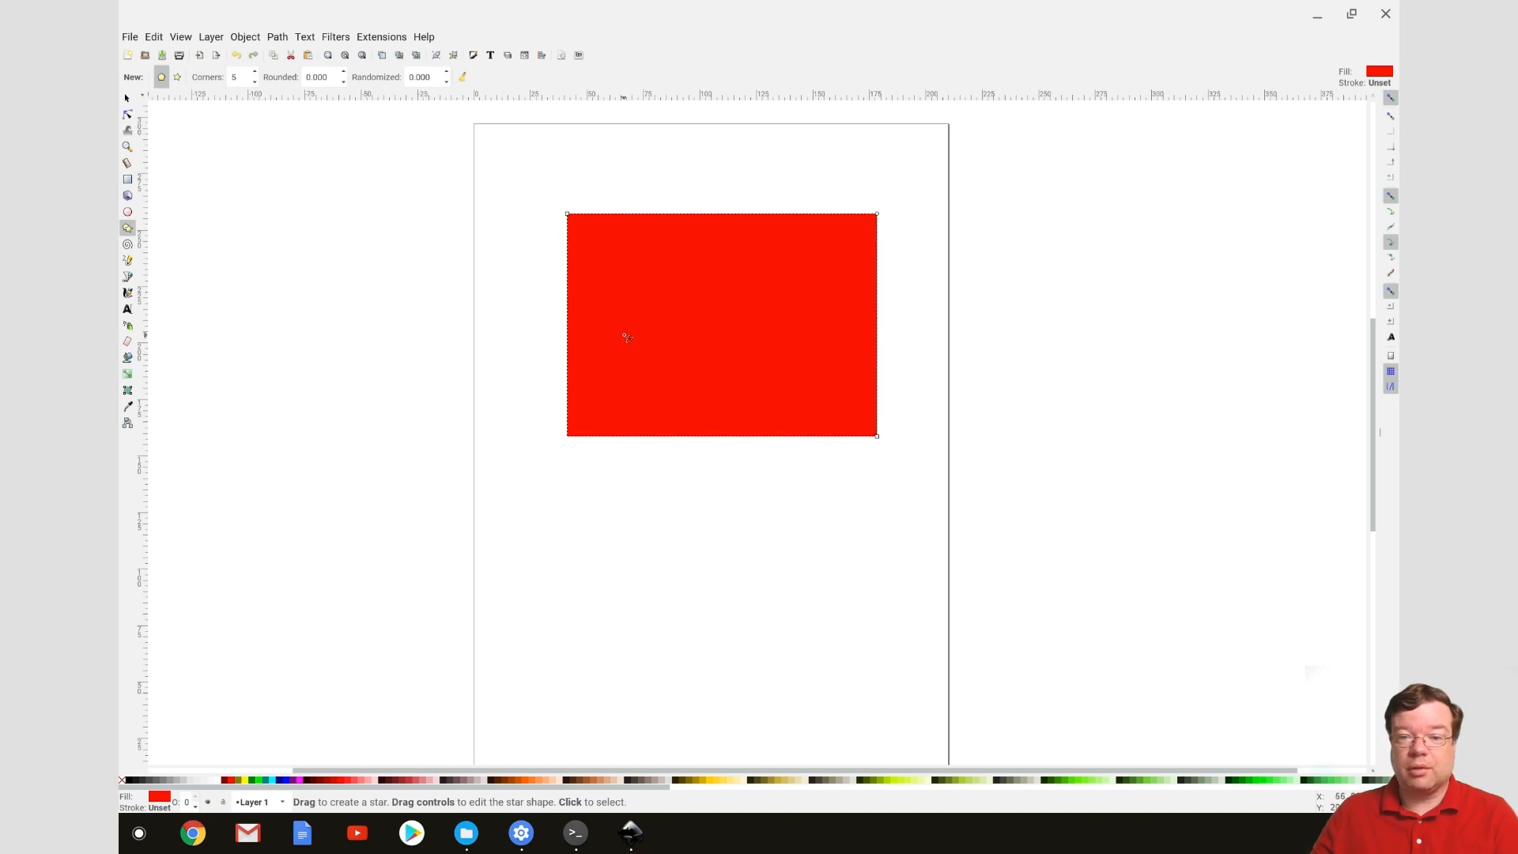
left_click_drag(628, 337, 759, 447)
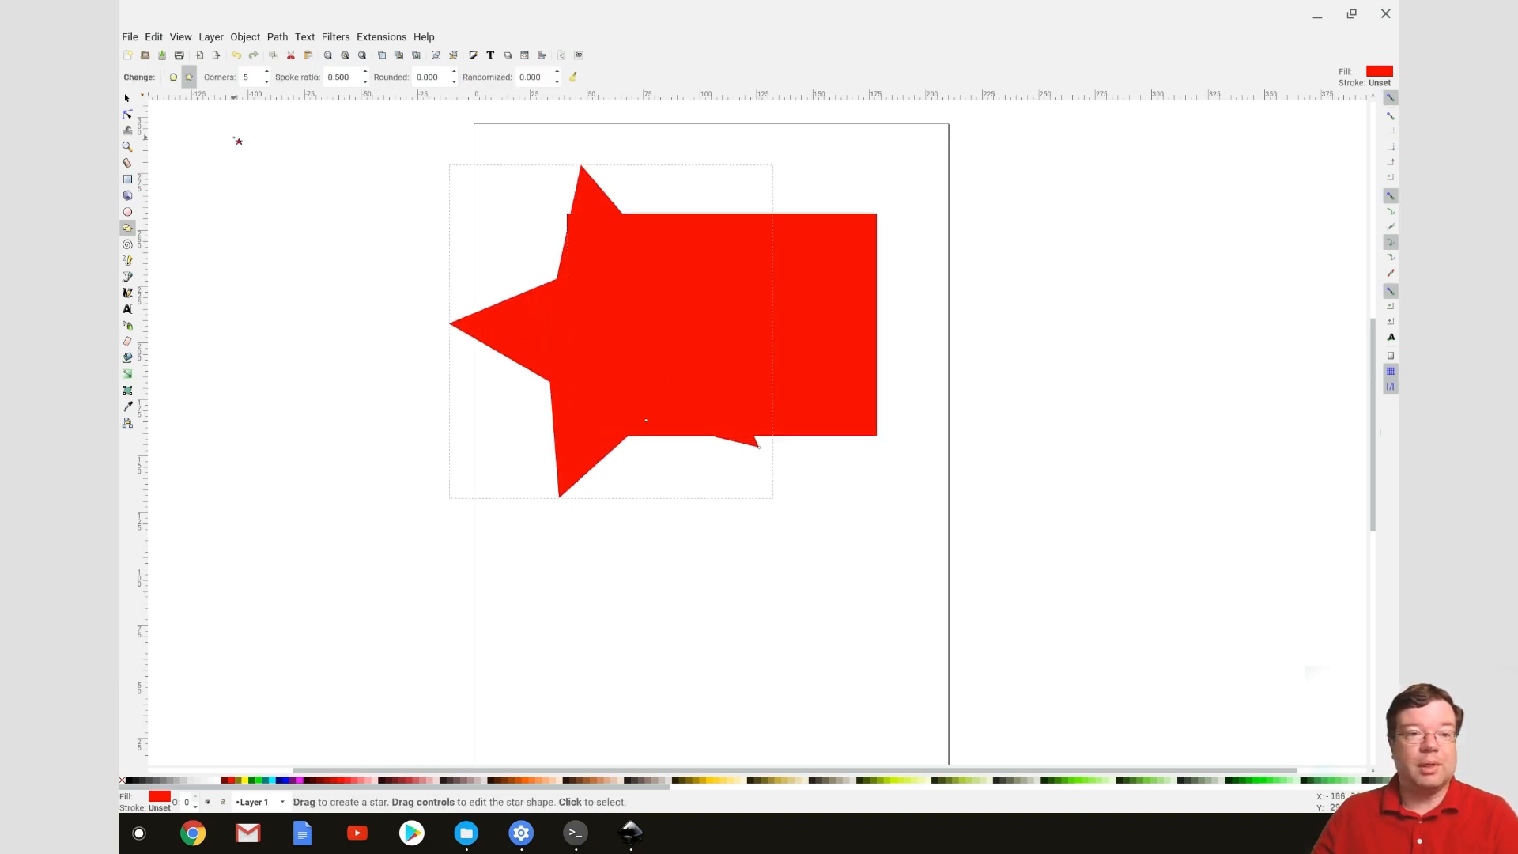
left_click(127, 98)
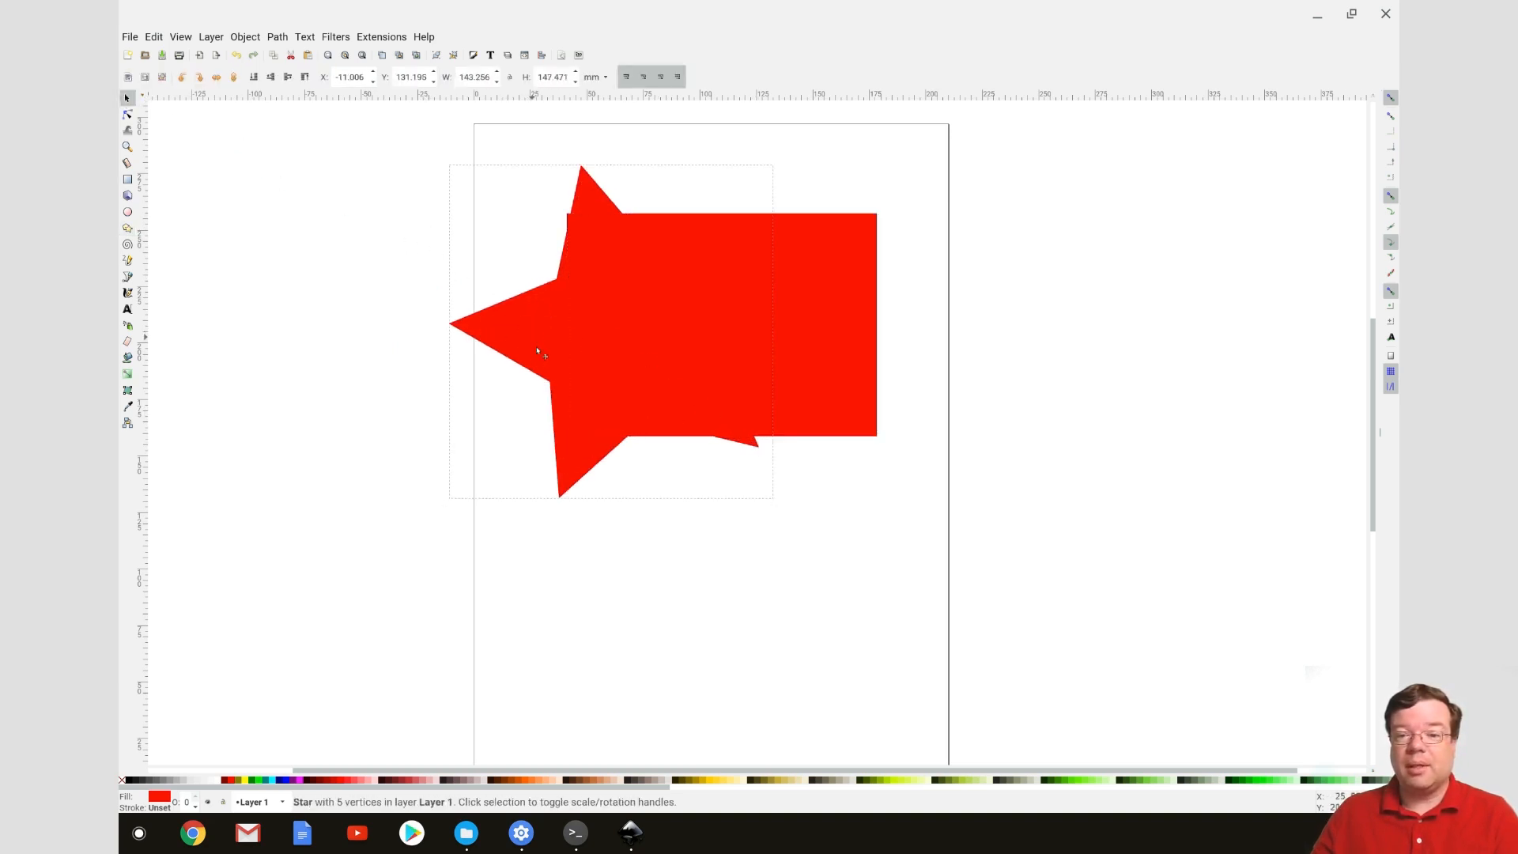
left_click_drag(538, 351, 650, 617)
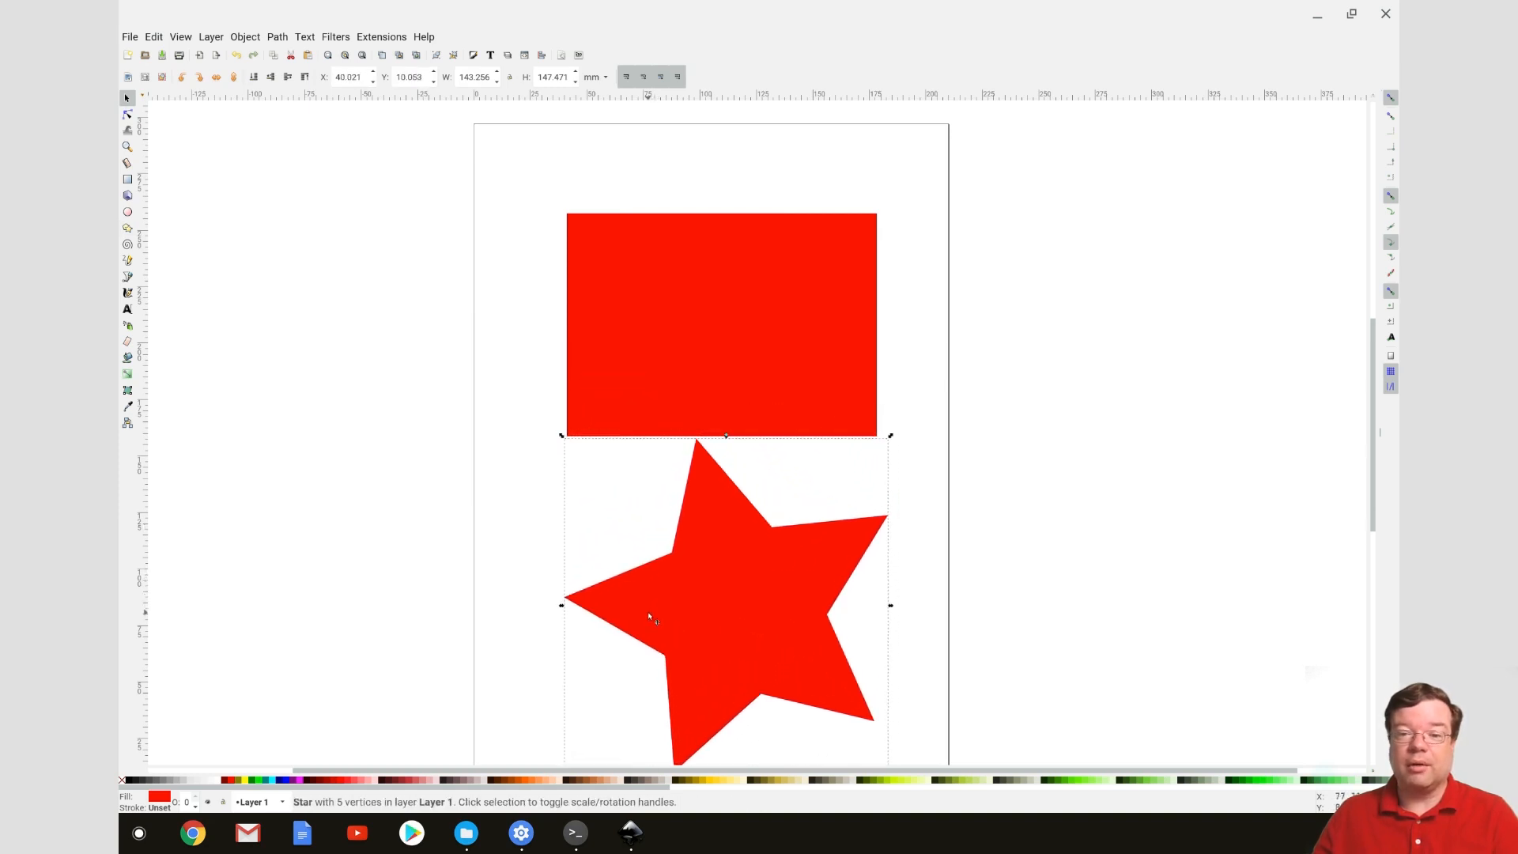
- Save the drawing in the home folder as drawing.svg in Inkscape SVG format
left_click(129, 37)
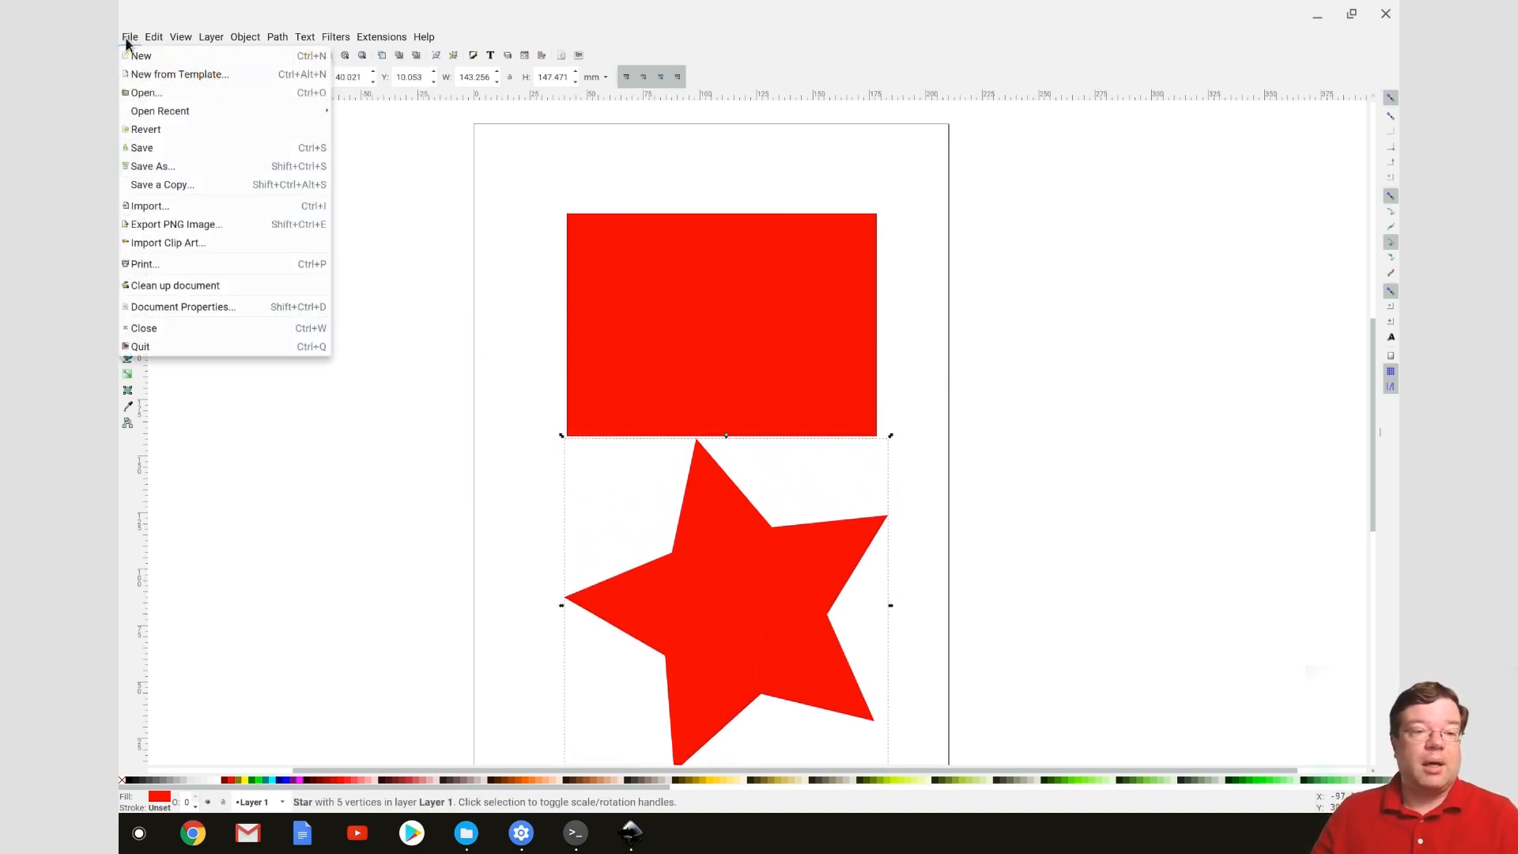
left_click(154, 166)
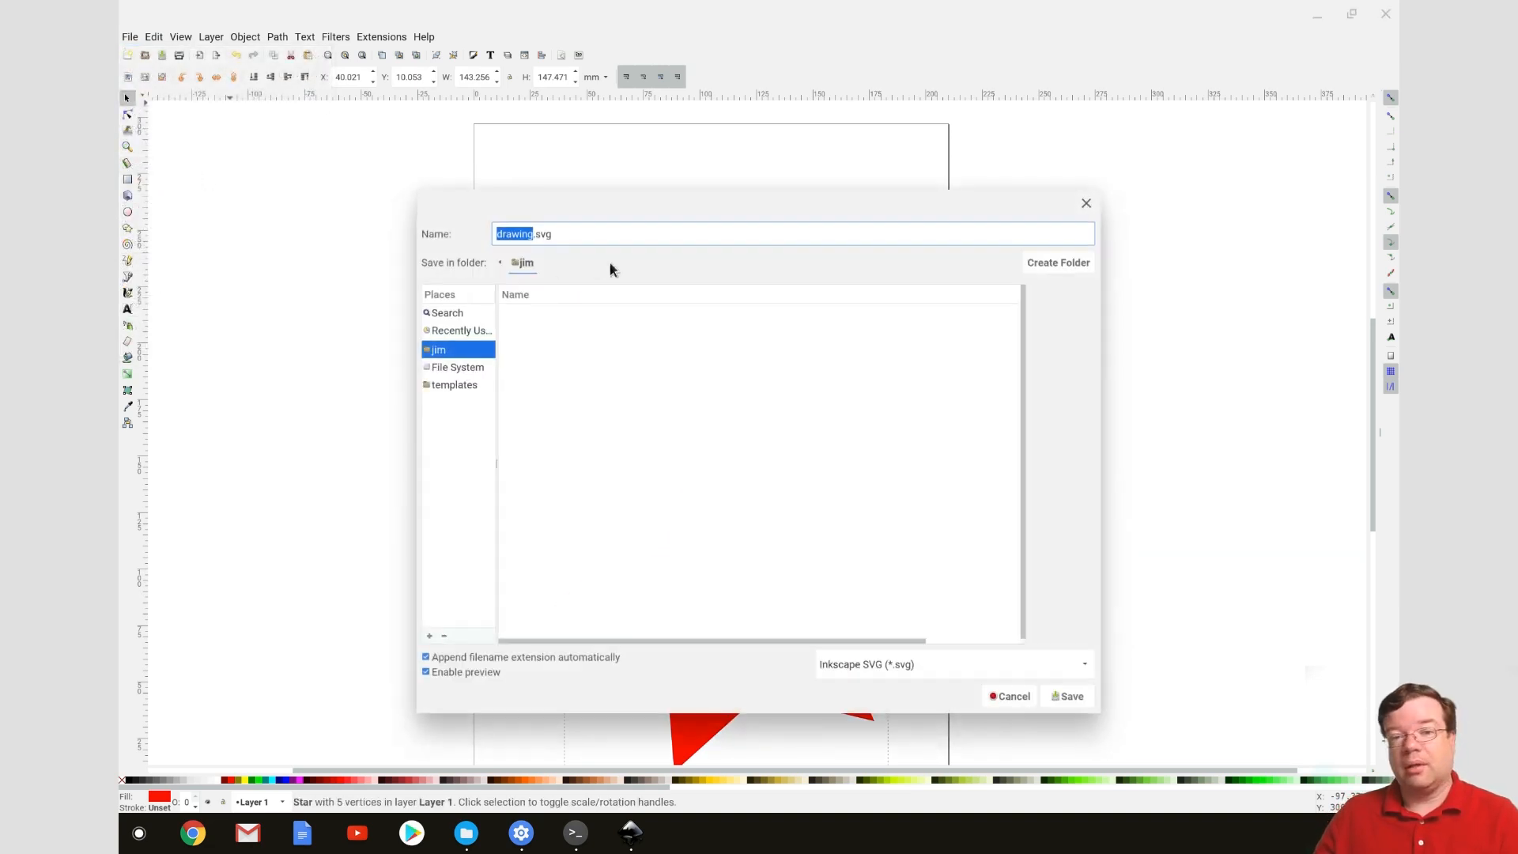
left_click(1080, 707)
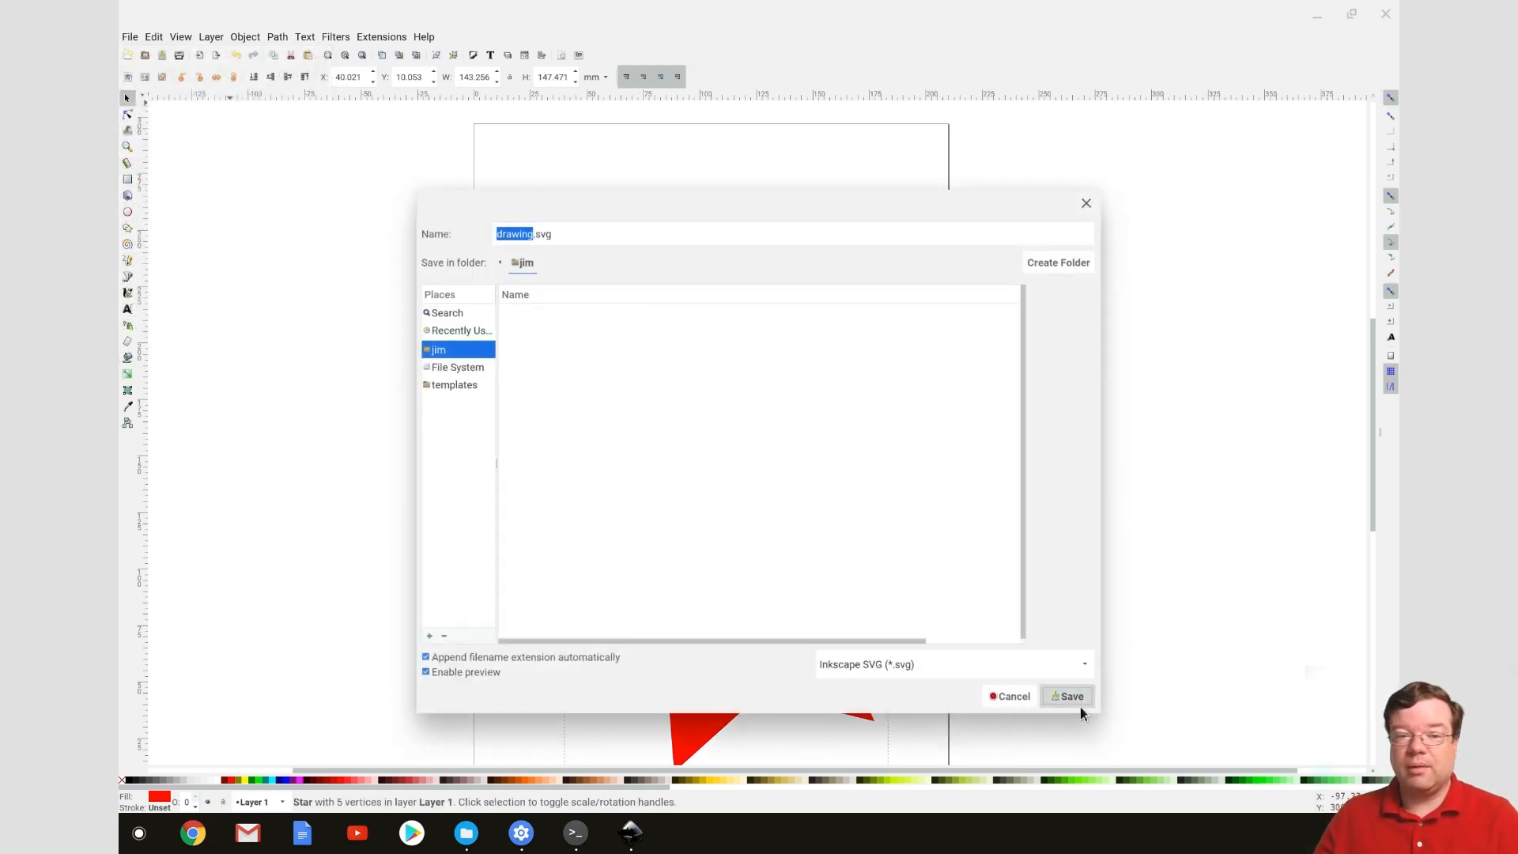
- Minimize the drawing window, switch to the Files app and open the Linux Files folder
left_click(1317, 15)
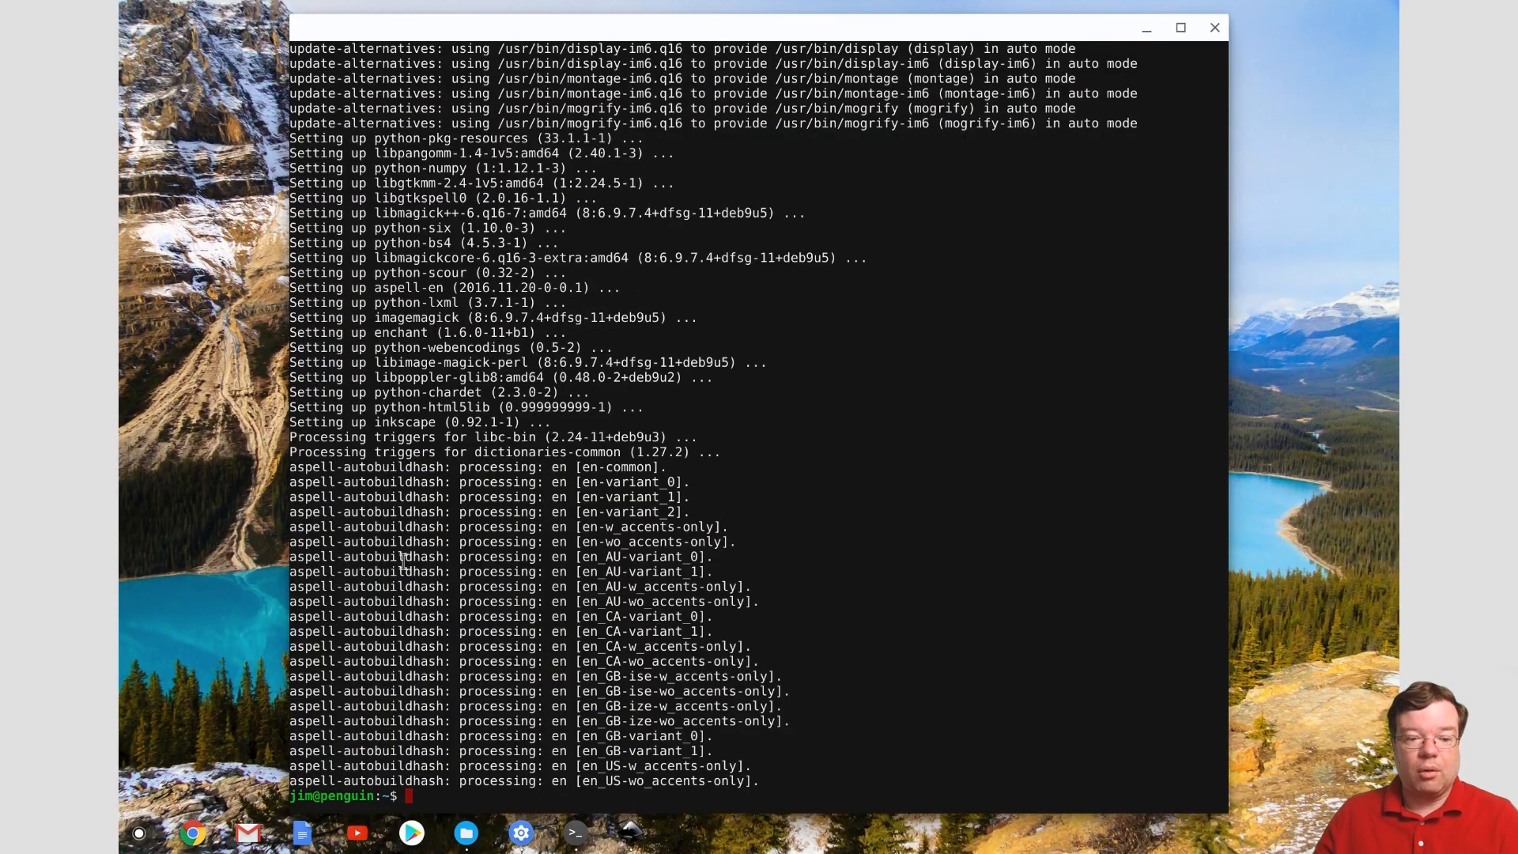
left_click(139, 833)
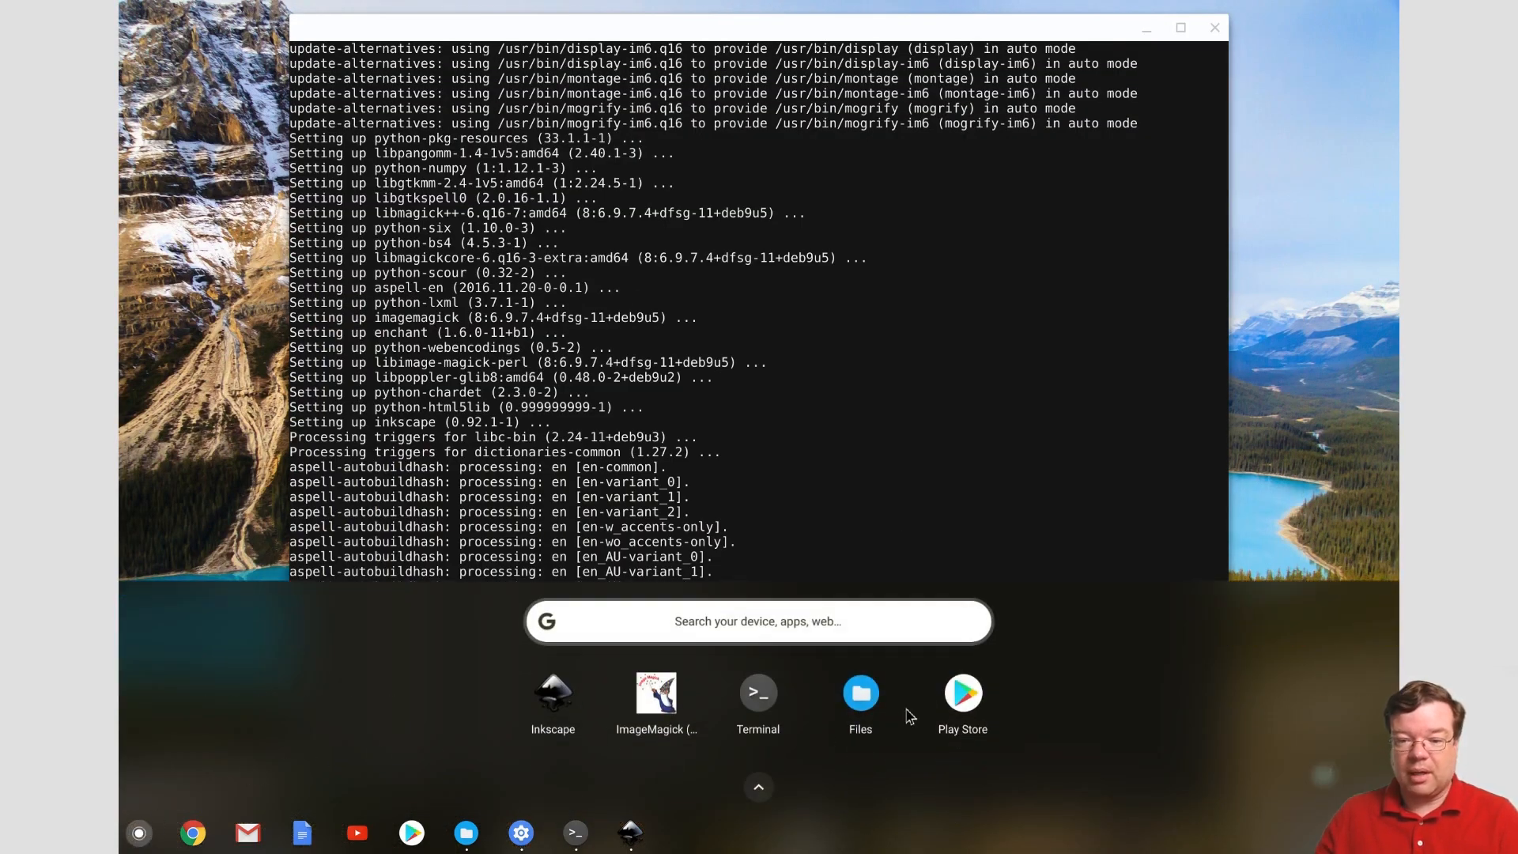
left_click(870, 710)
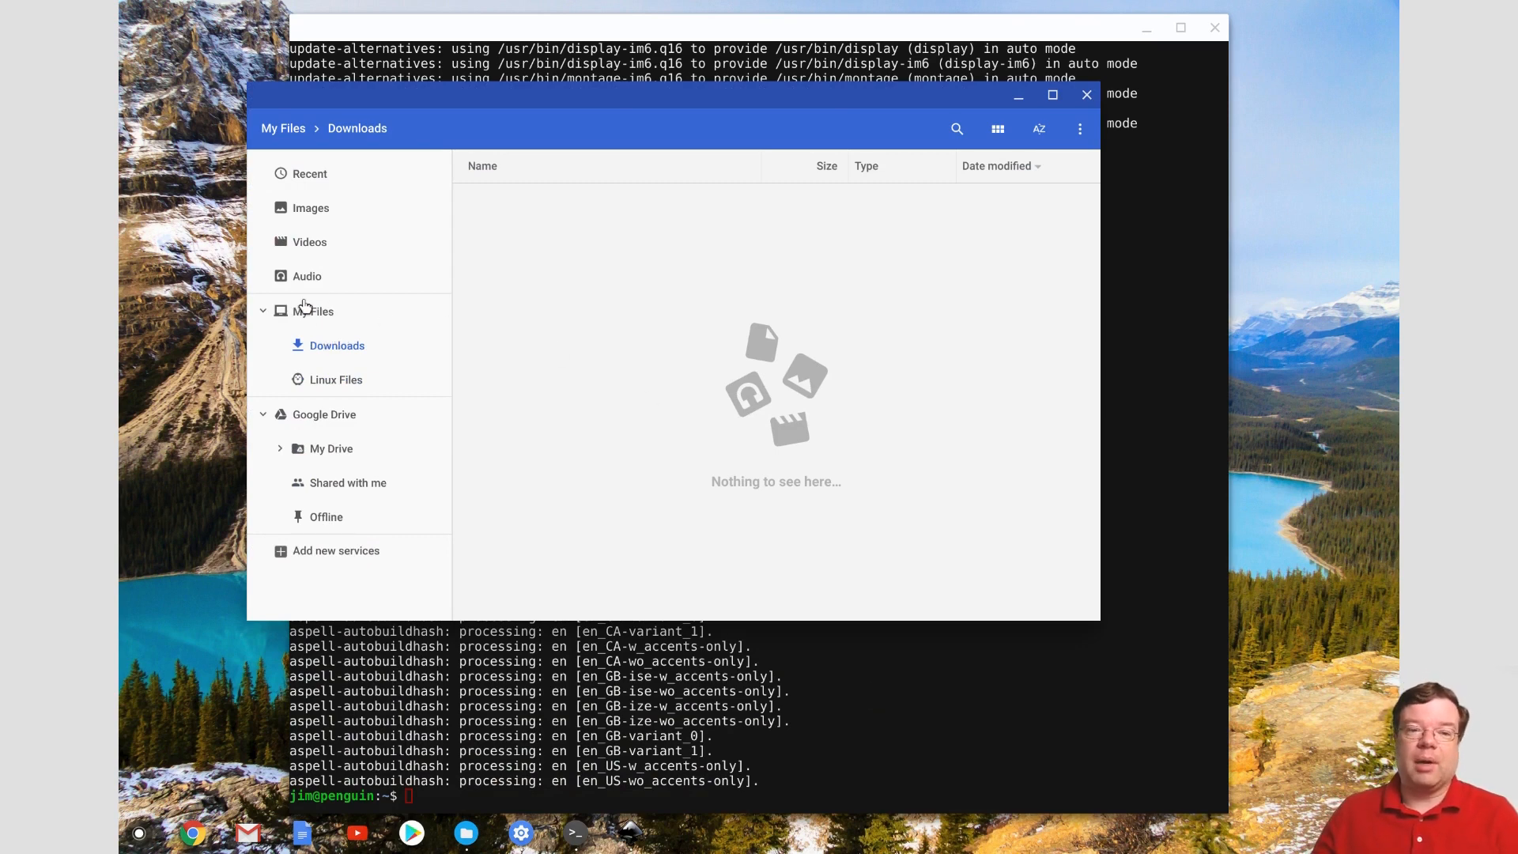
left_click(315, 383)
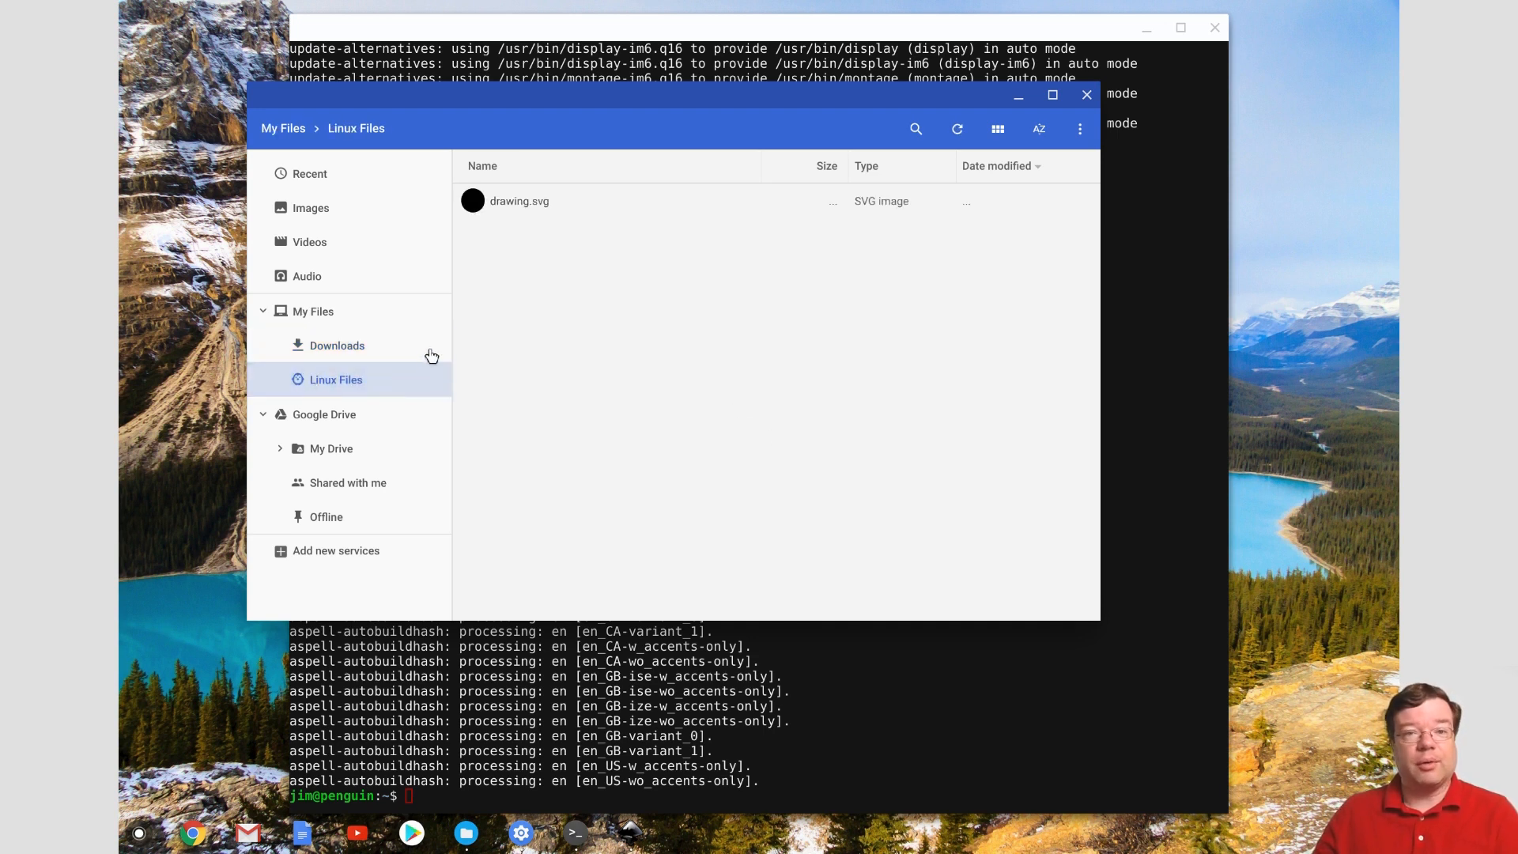
- Open drawing.svg to view the saved shapes, close the preview and minimize the file manager
double_click(506, 202)
scroll(778, 341, "down", 3)
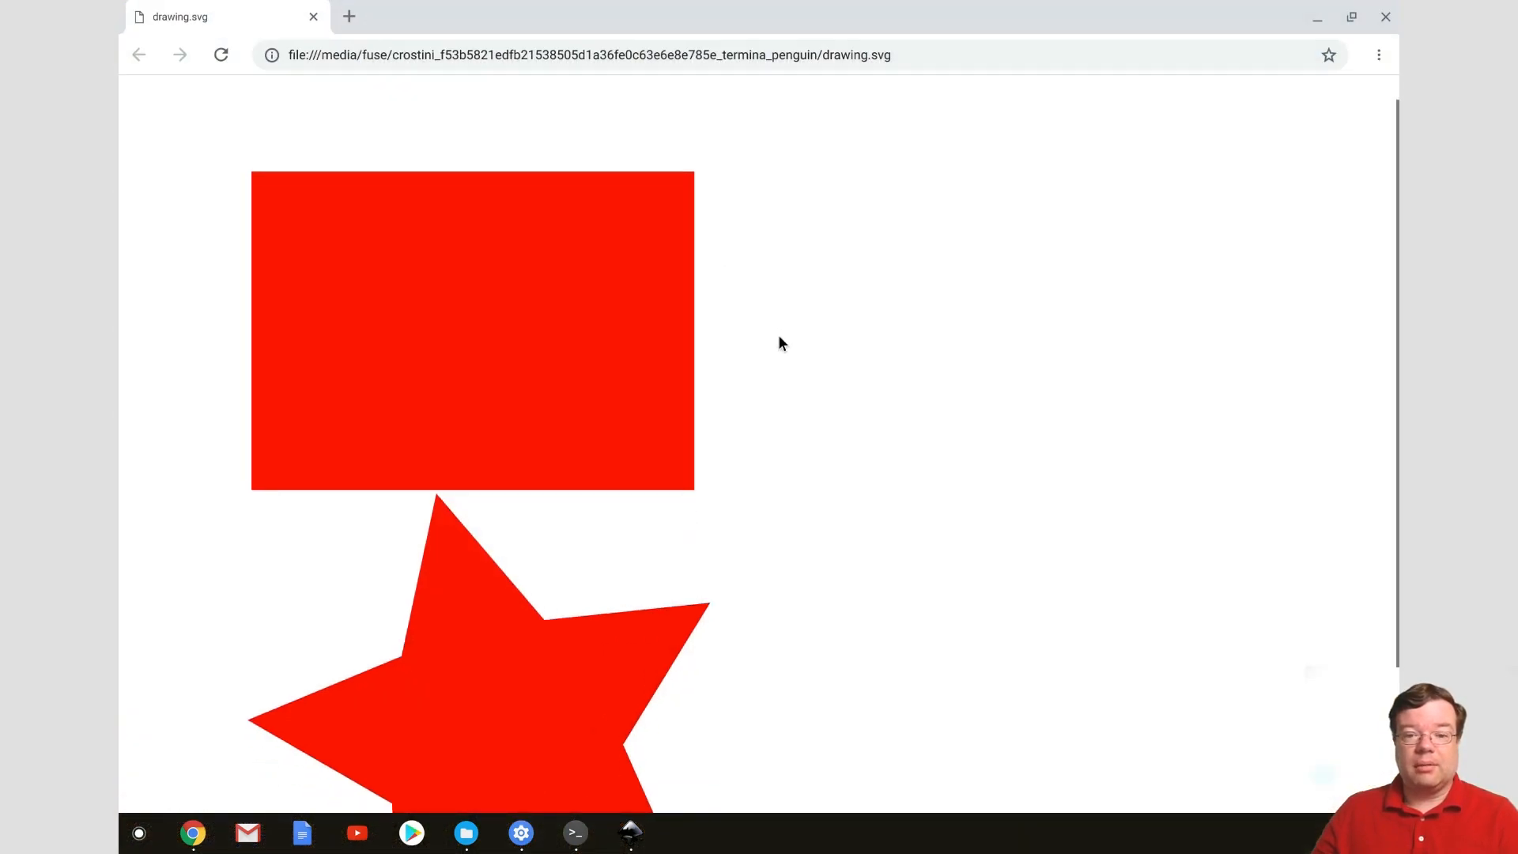
scroll(778, 341, "up", 3)
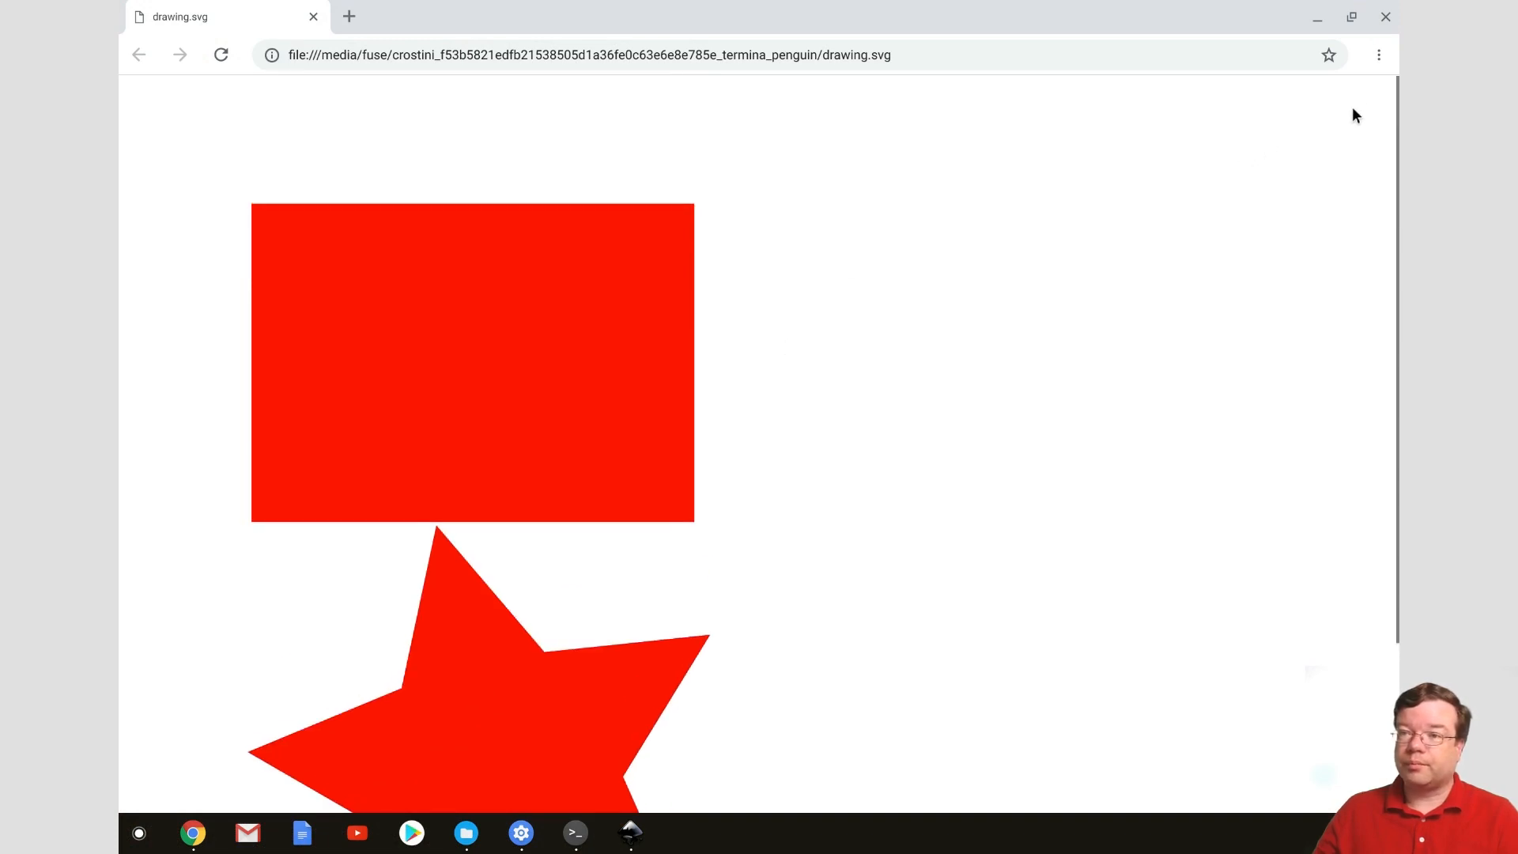
left_click(1386, 18)
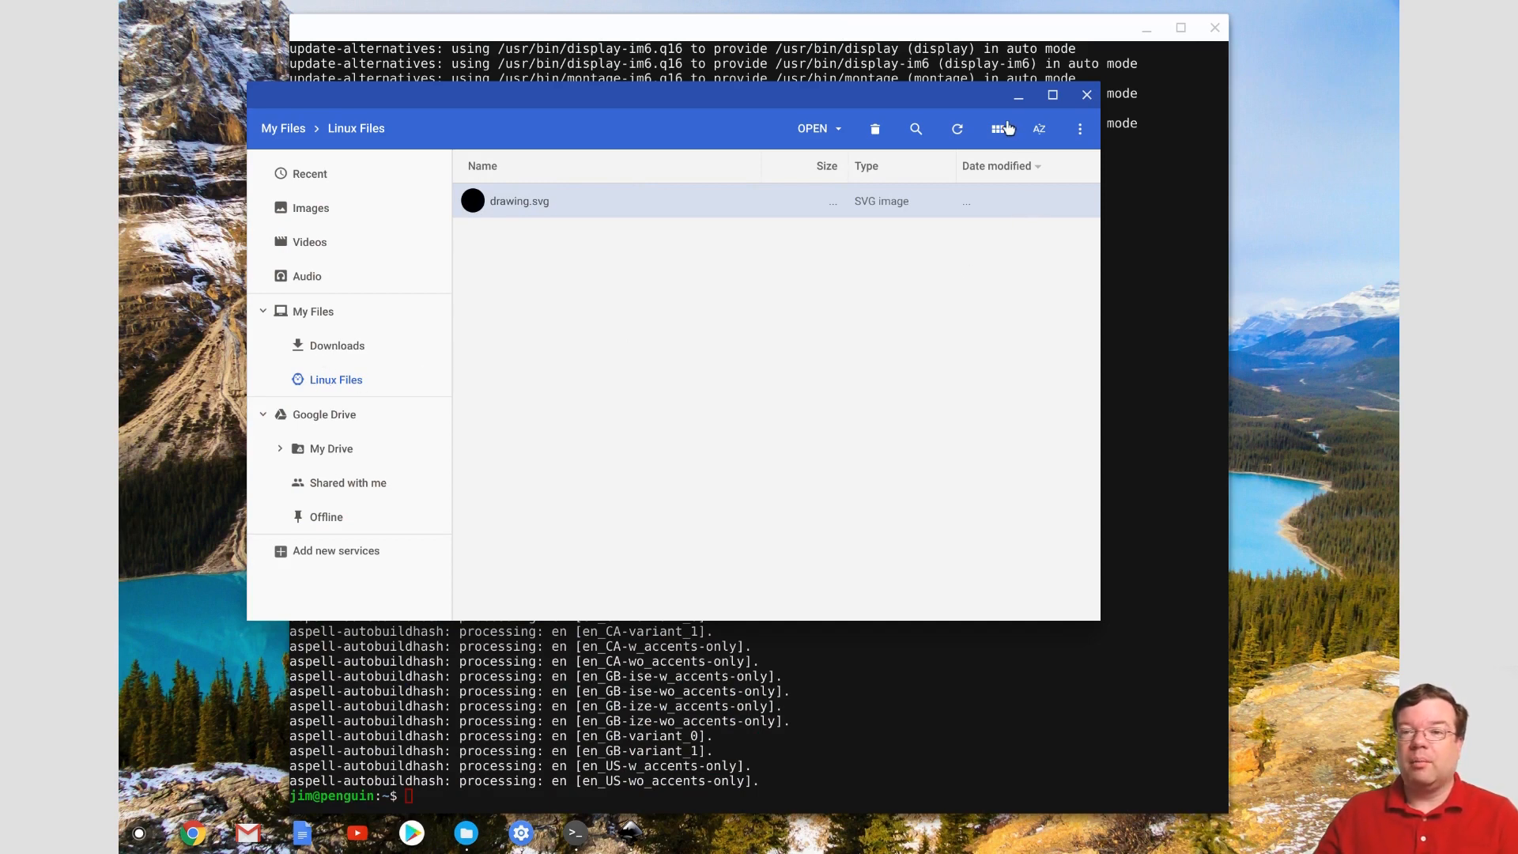
left_click(1019, 96)
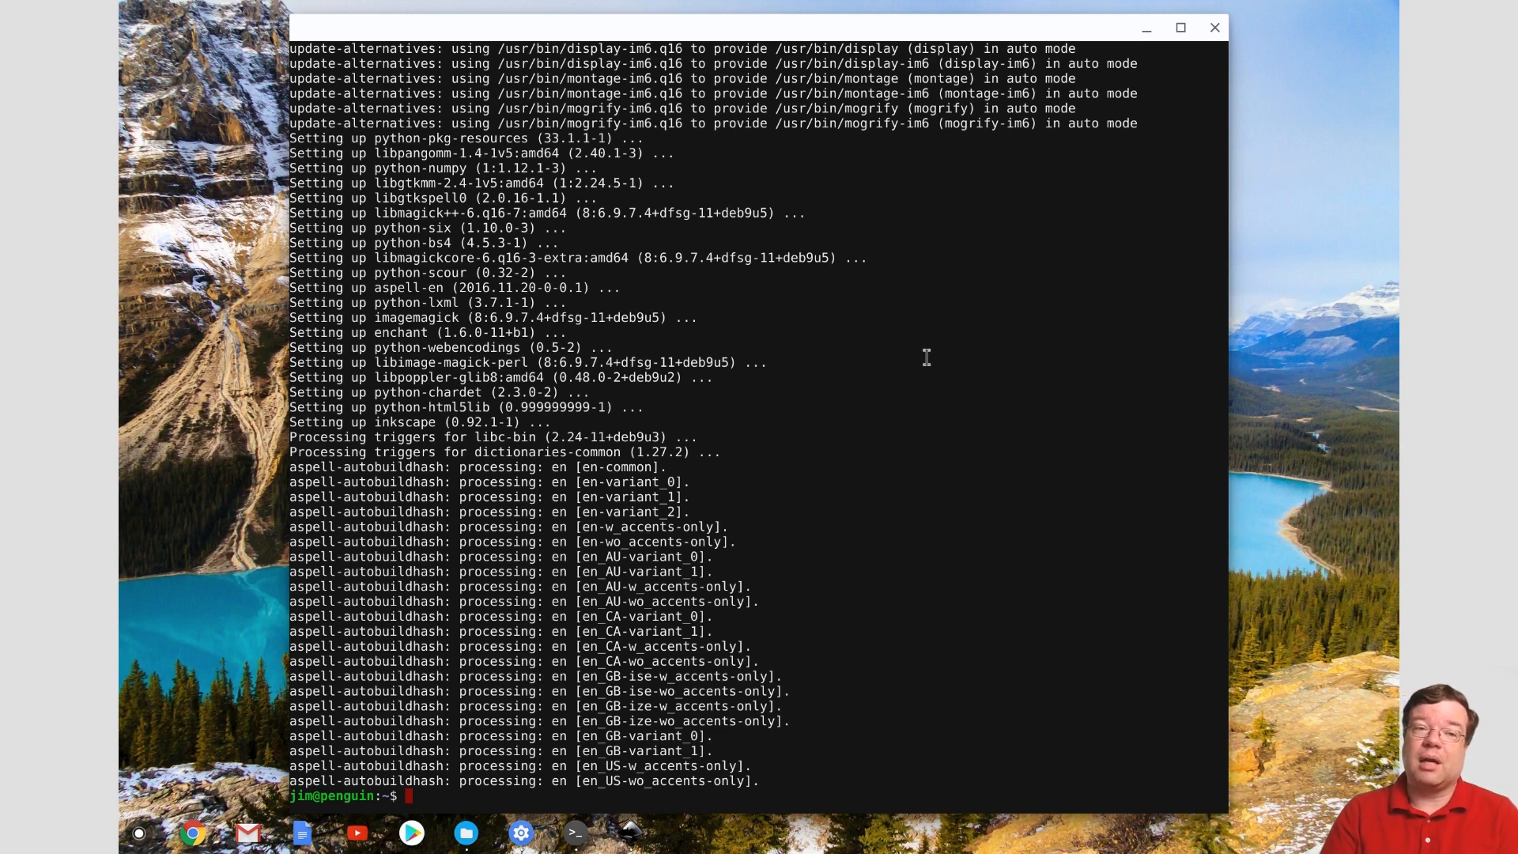
- Try to get GIMP by running "sudo apt-get gimp" in the terminal
type("sudo")
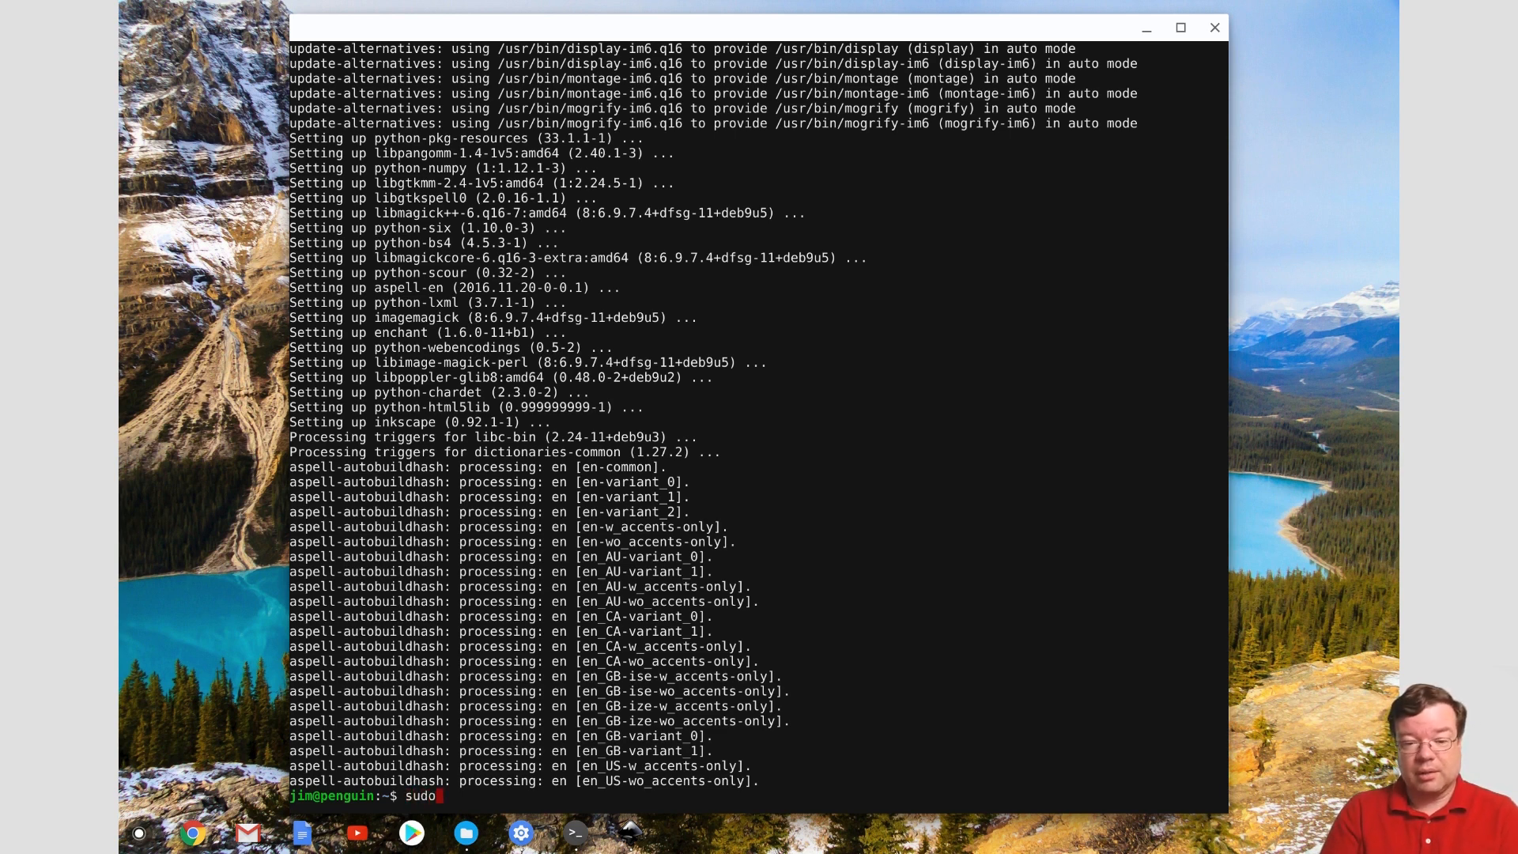
type(" apt-")
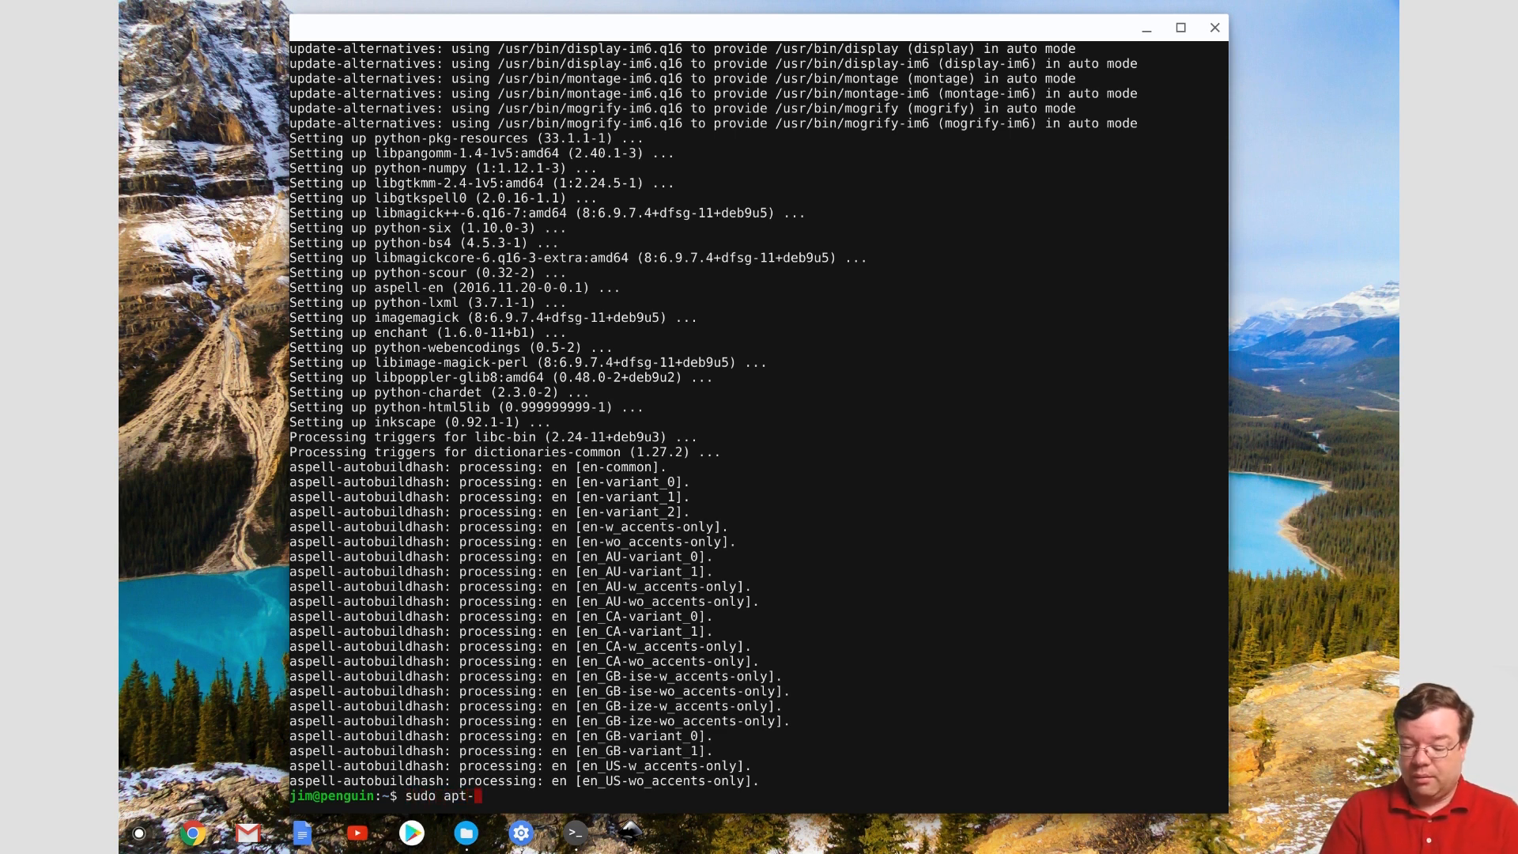
type("get gimp")
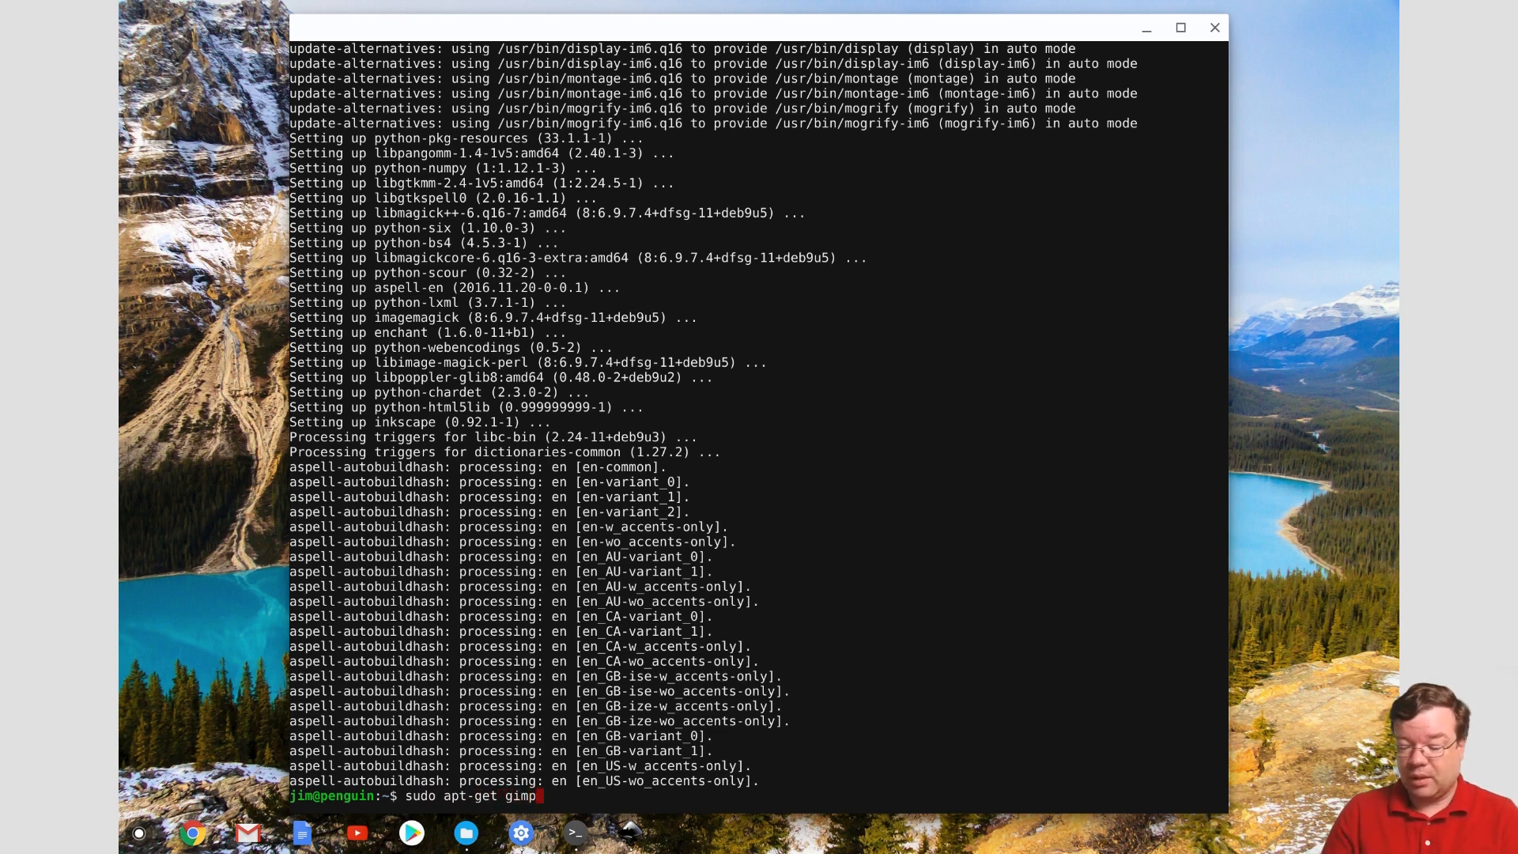
key("Return")
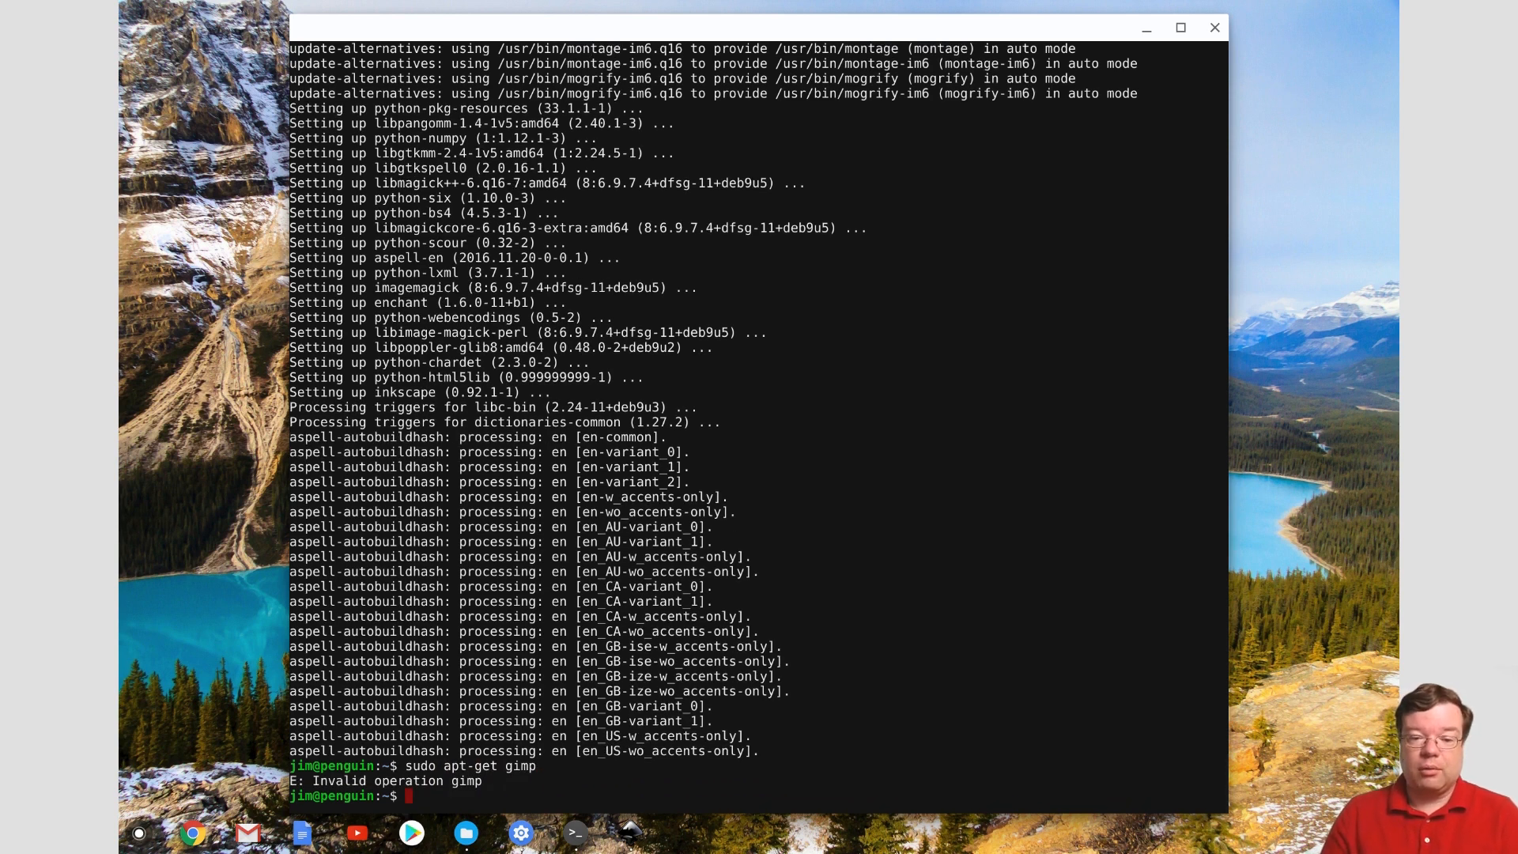
- Install GIMP by running the corrected command "sudo apt-get install gimp" and launch the program
key("Up")
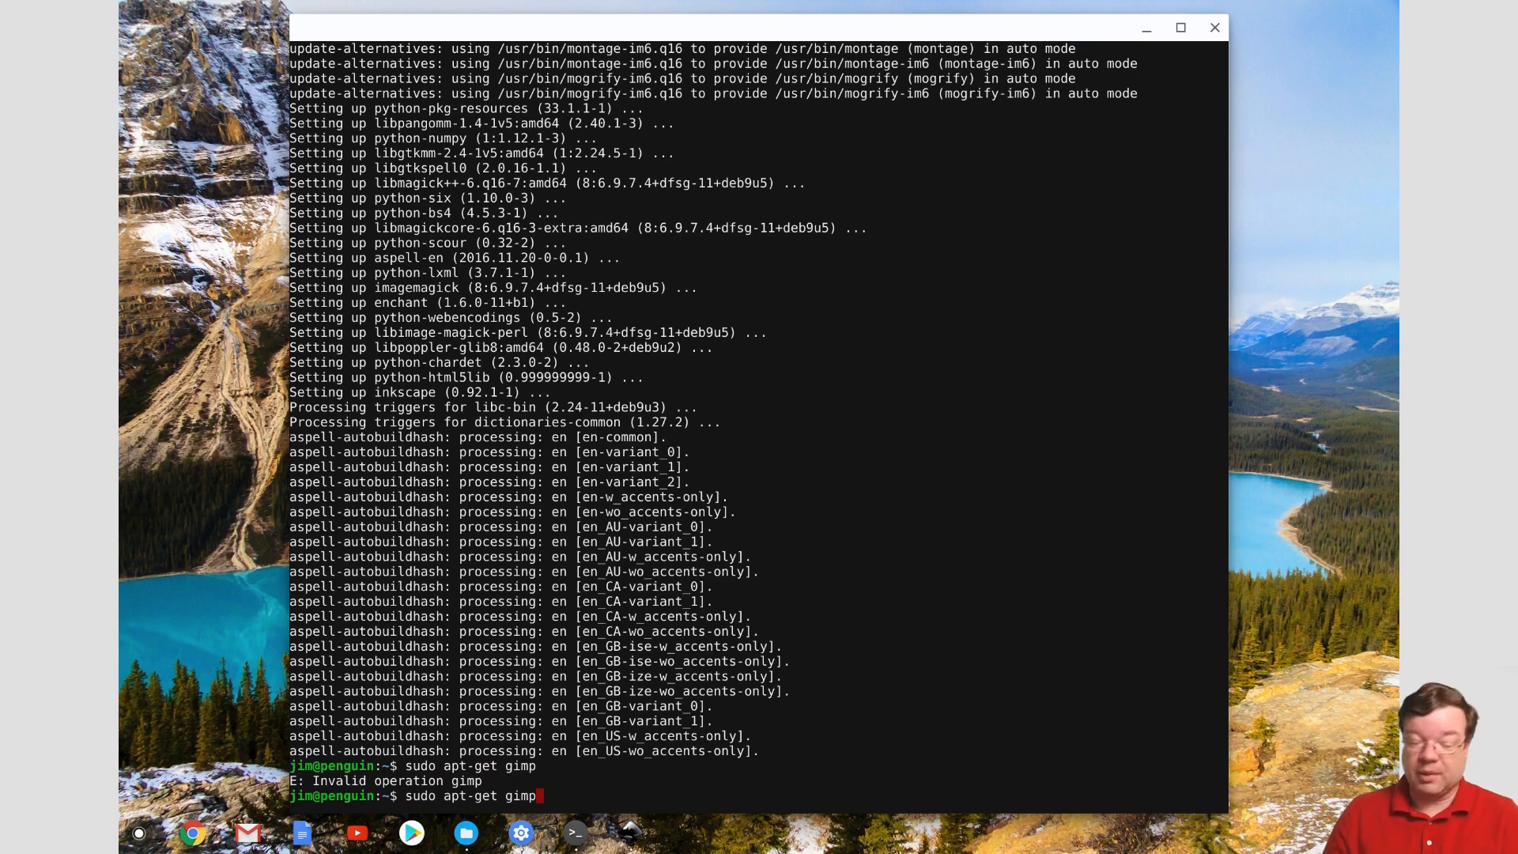
type("install")
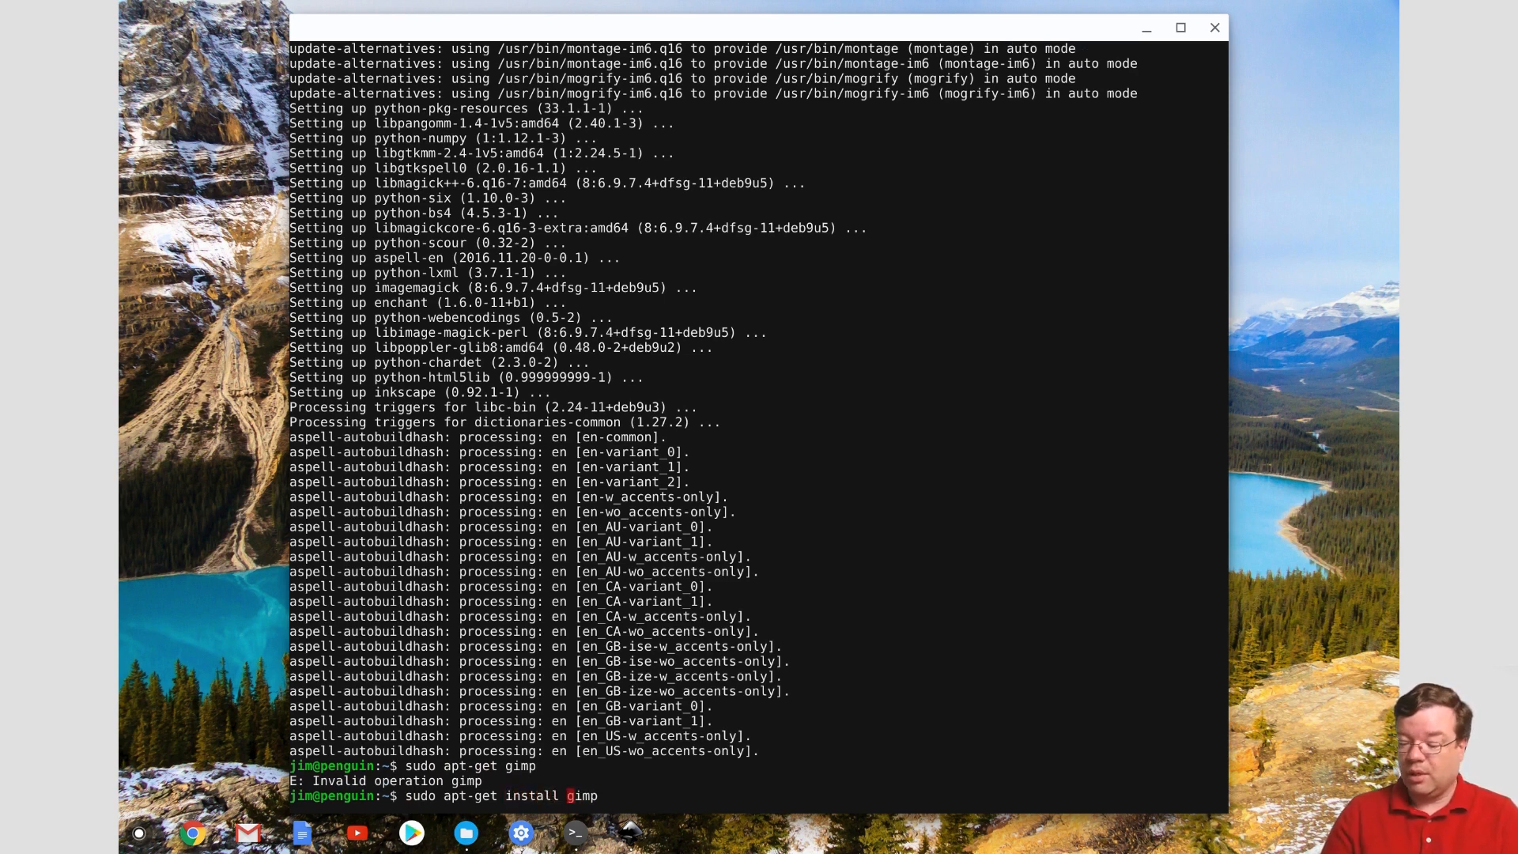
key("Return")
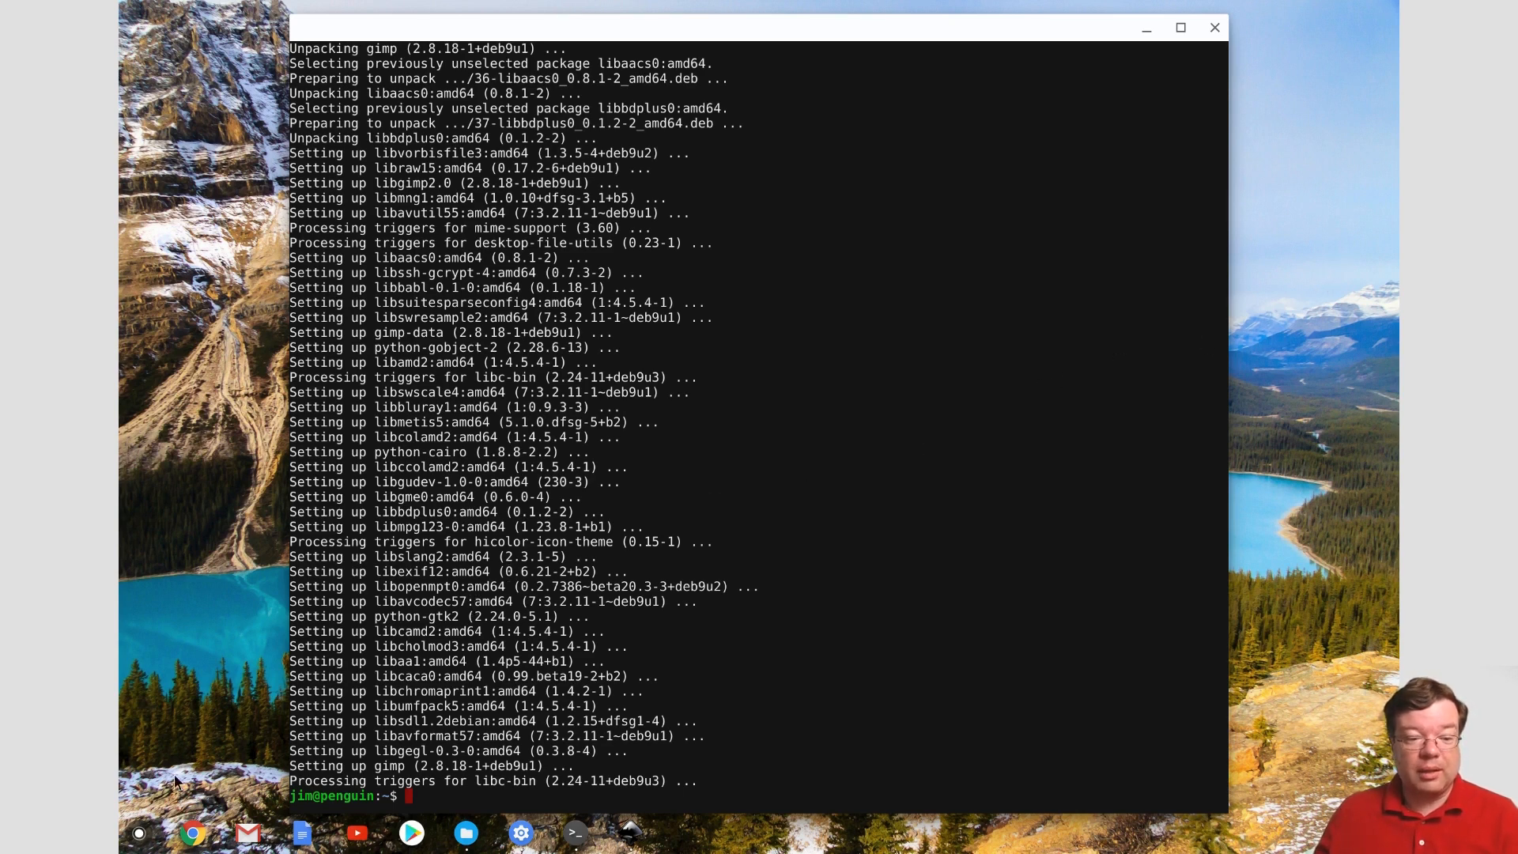
left_click(138, 832)
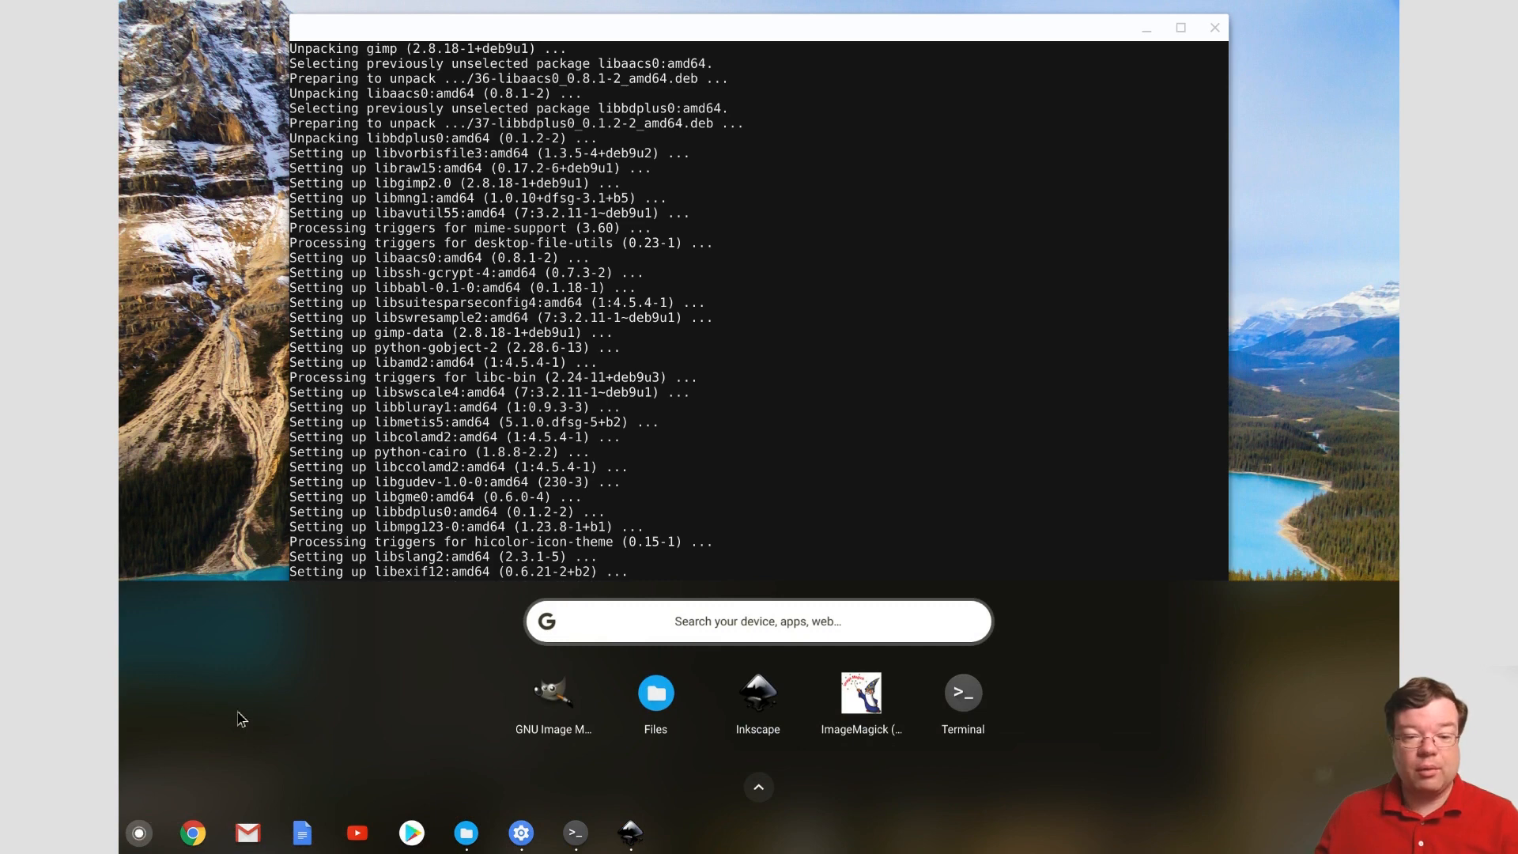
left_click(577, 706)
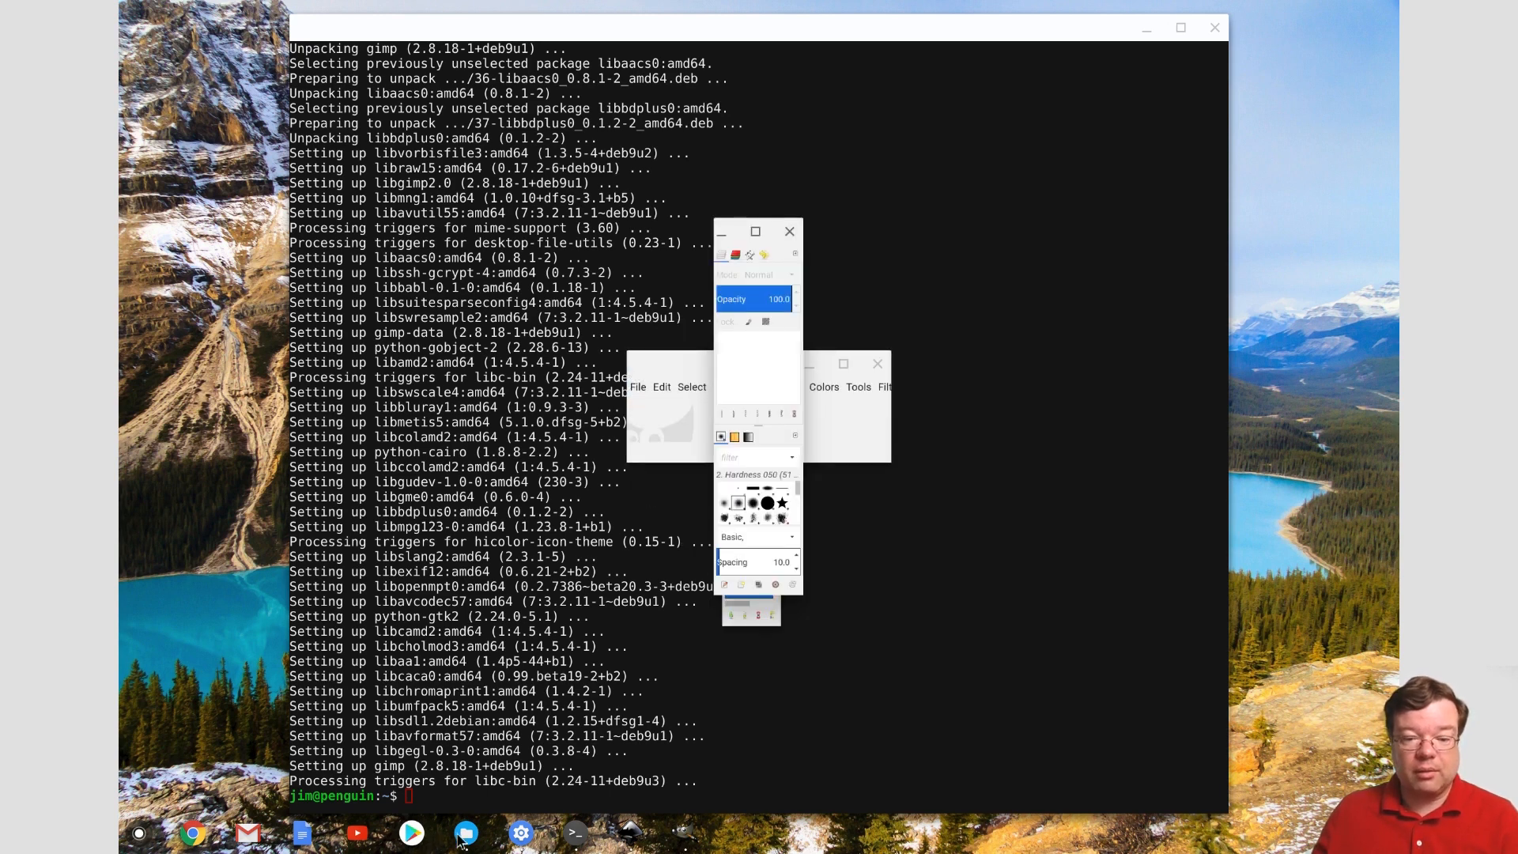
- Switch to the Files app and copy sunset-15.jpg from Downloads to Linux Files
left_click(464, 836)
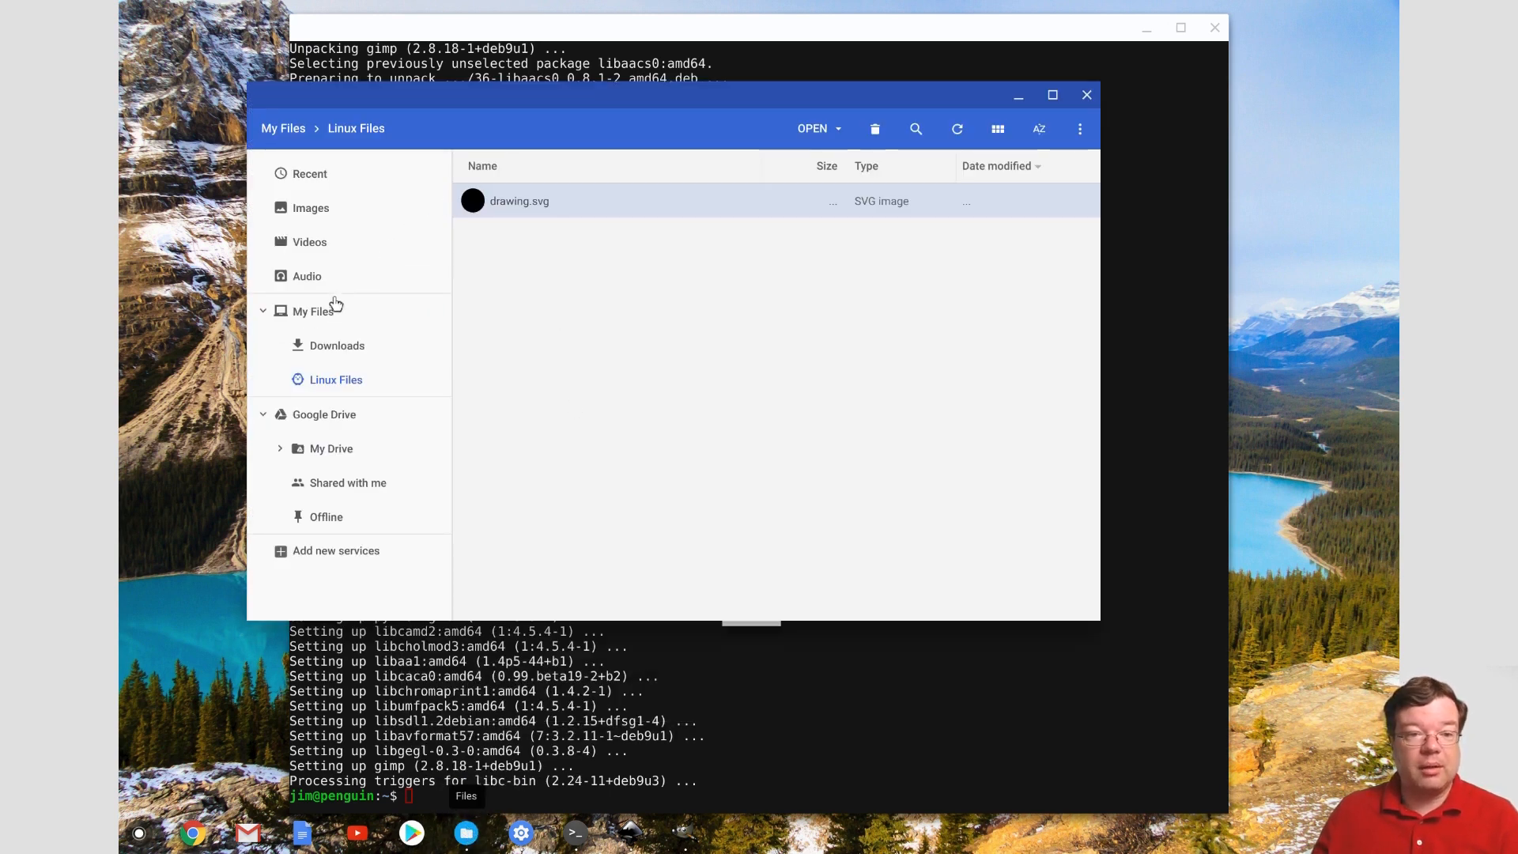
left_click(343, 345)
mouse_move(501, 202)
left_mouse_down()
mouse_move(389, 334)
mouse_move(325, 378)
left_mouse_up()
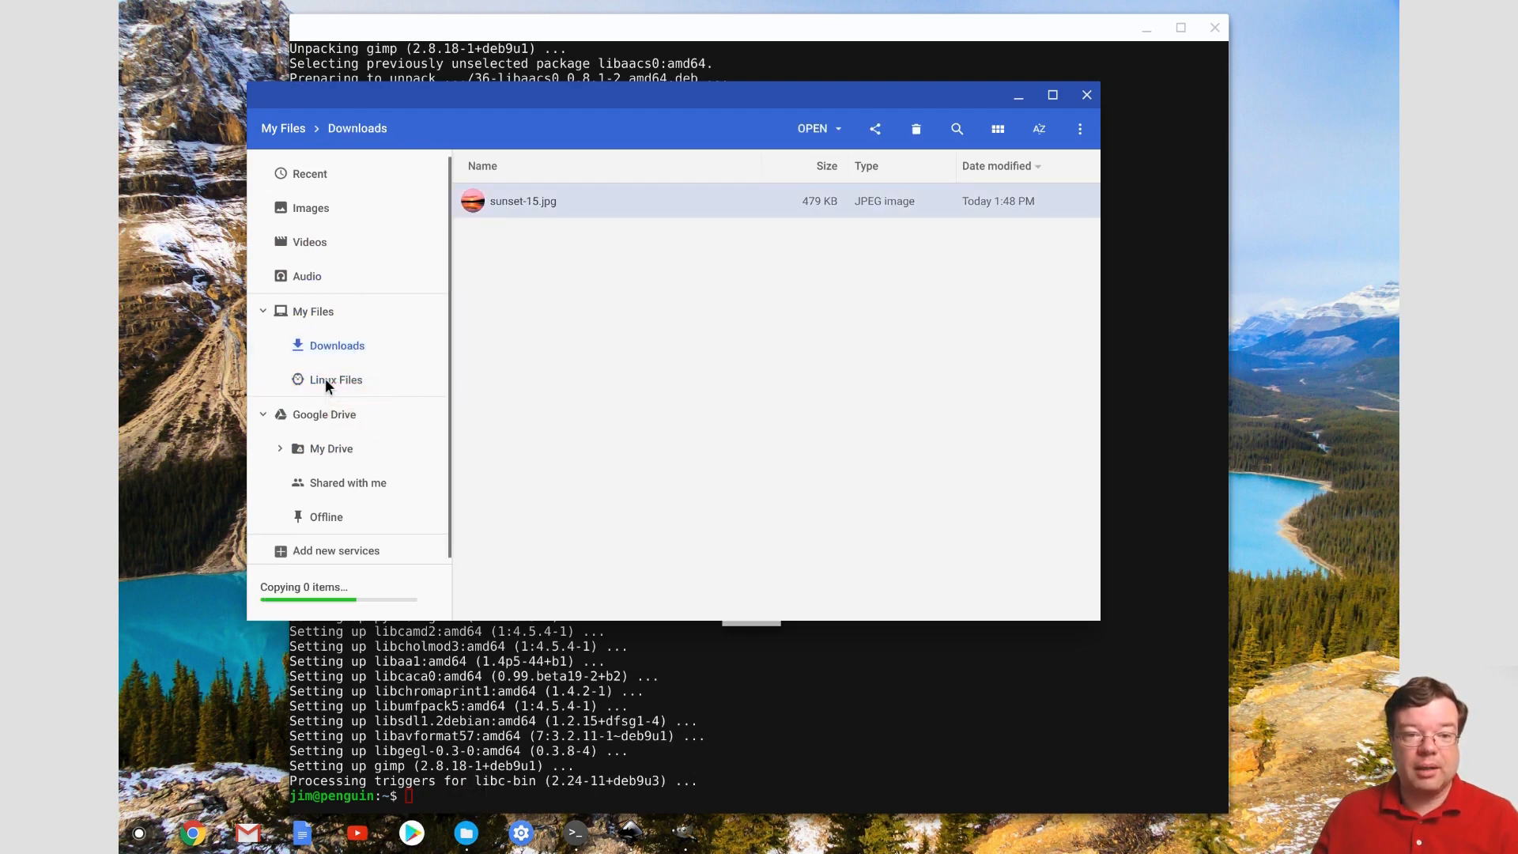
- Open sunset-15.jpg from the Linux Files folder with GNU Image Manipulation Program
left_click(325, 378)
right_click(510, 204)
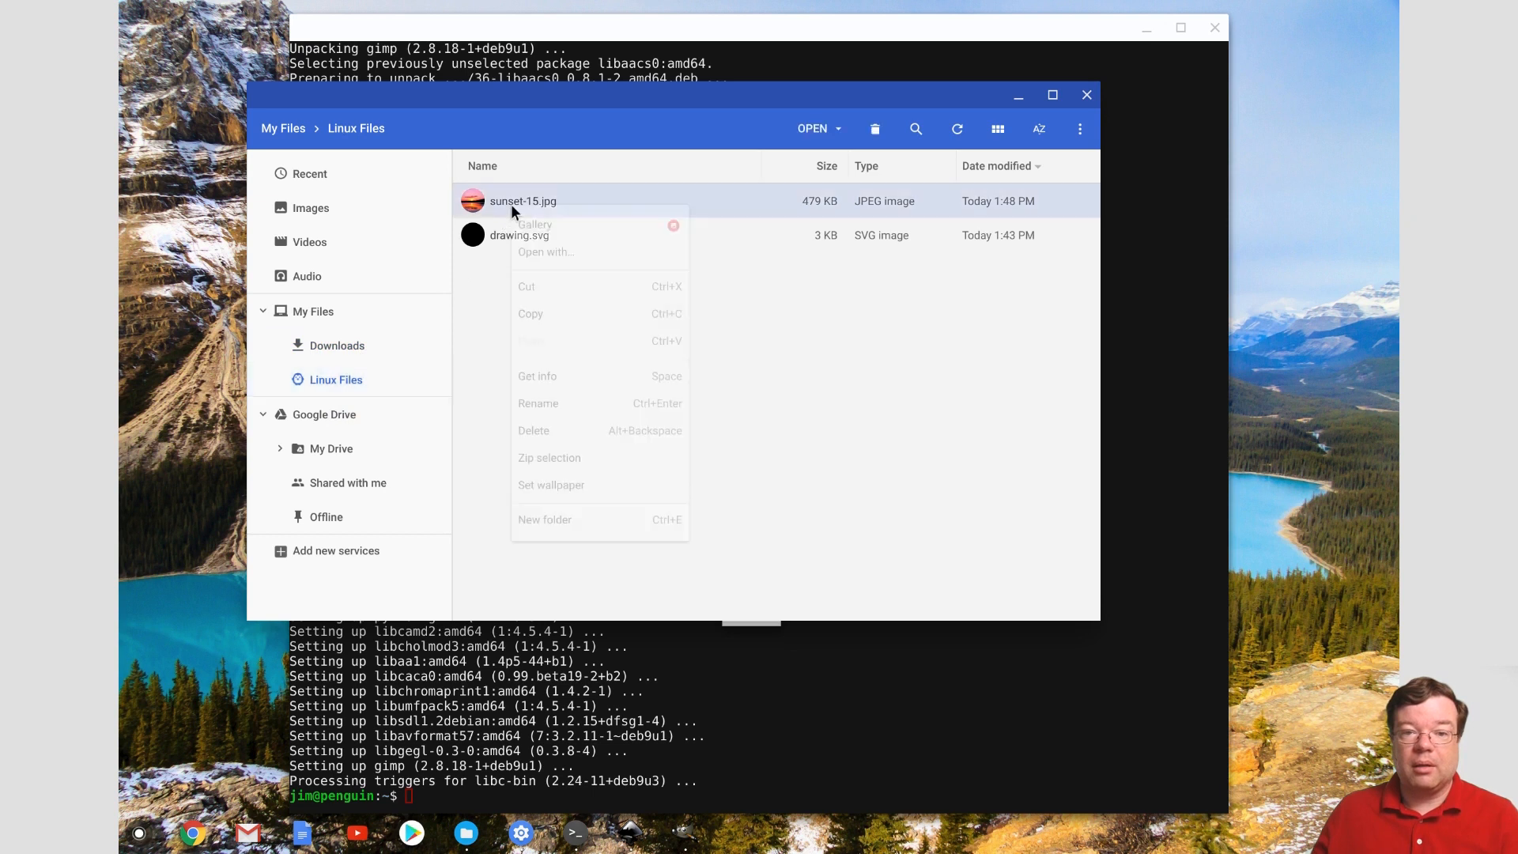
left_click(525, 251)
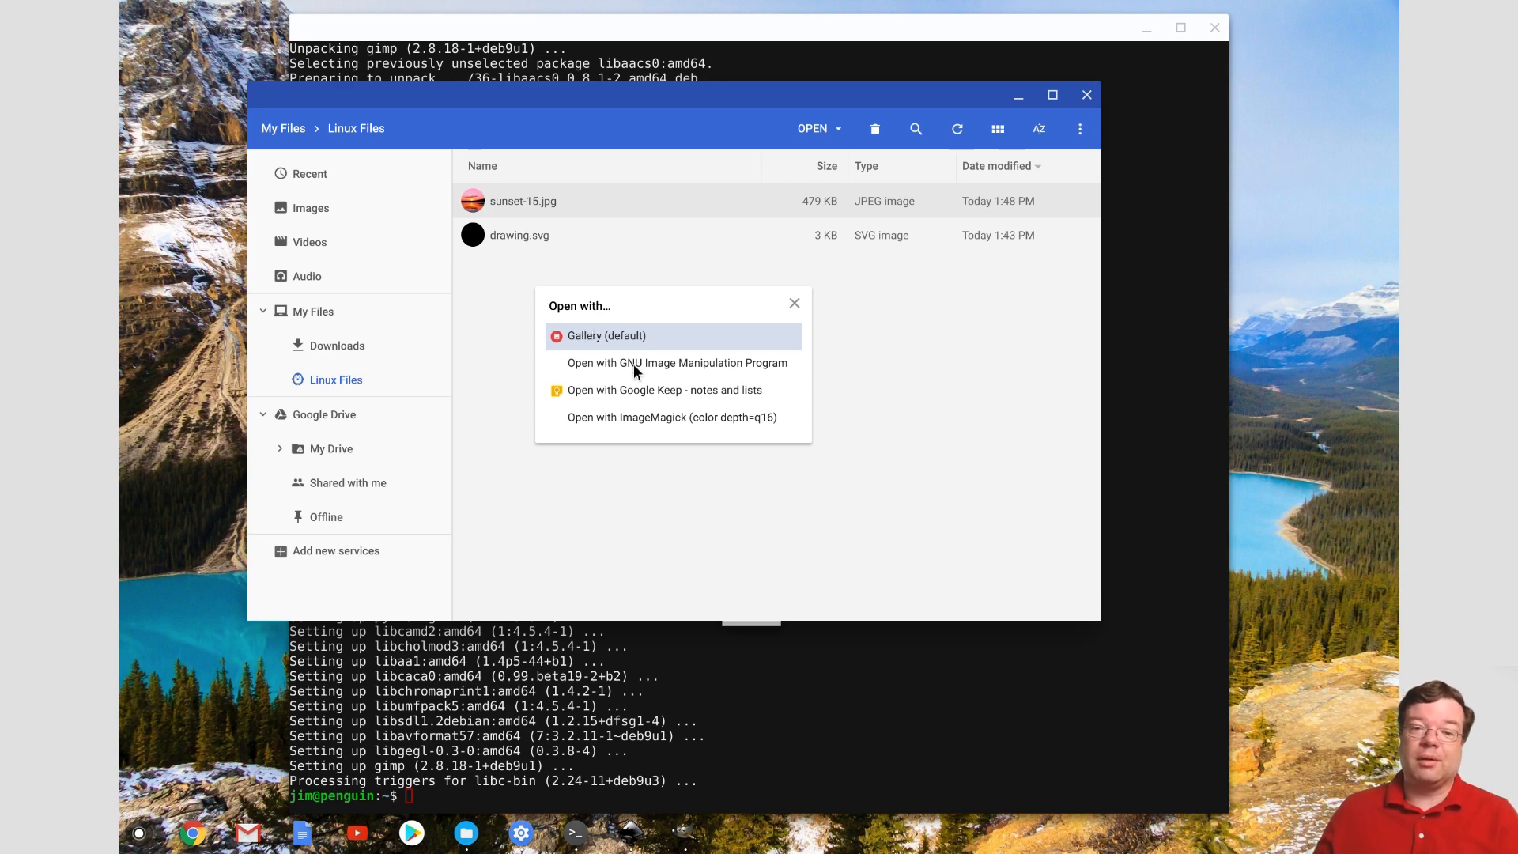
left_click(606, 365)
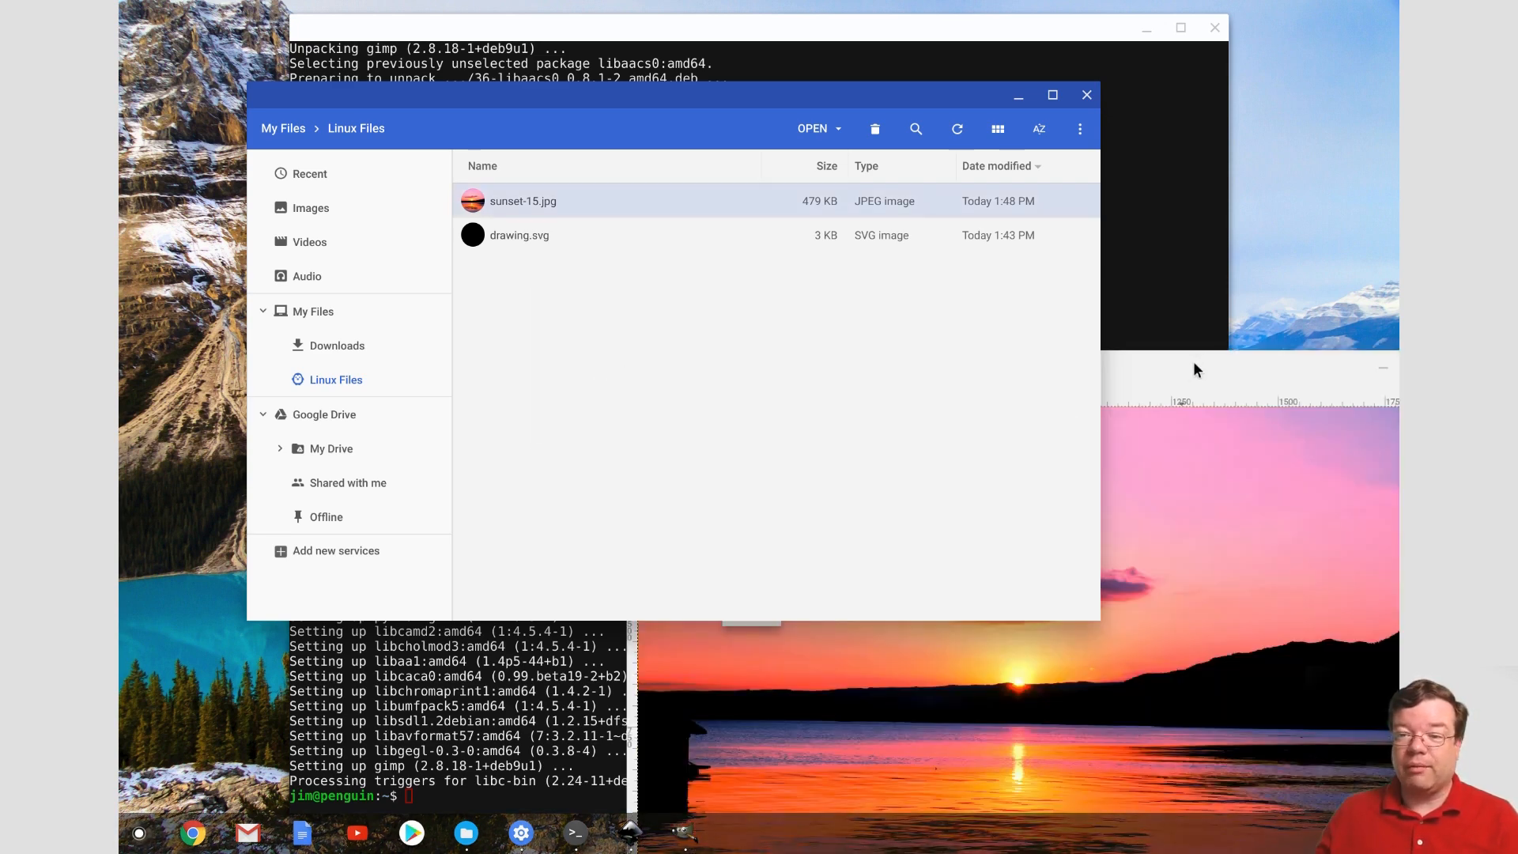
- Bring the sunset image window fully into view and place the Toolbox - Tool Options window beside its left edge
left_click_drag(1194, 361, 886, 138)
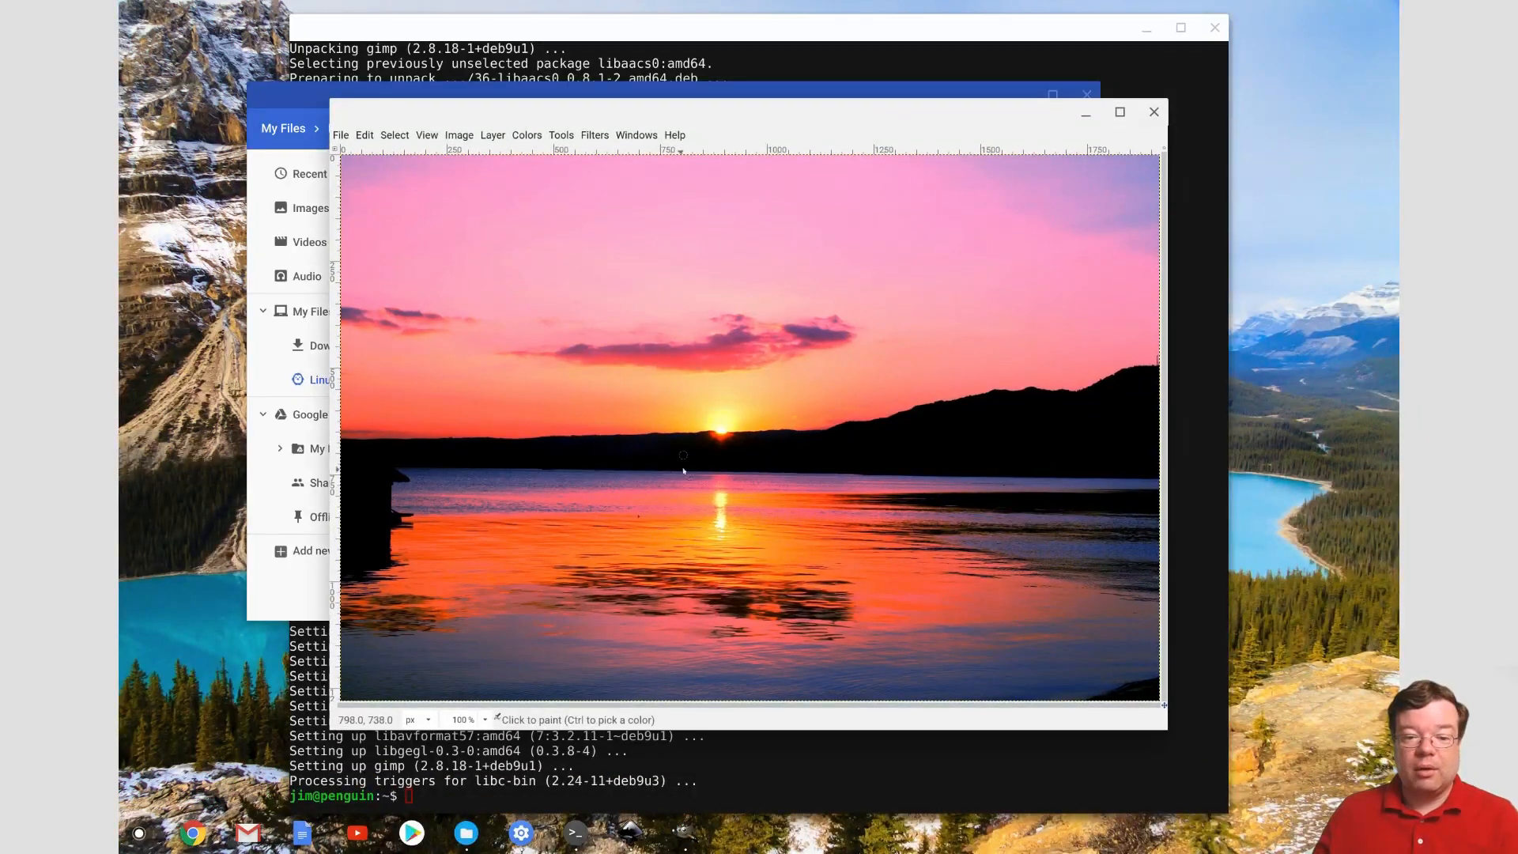
left_click(686, 835)
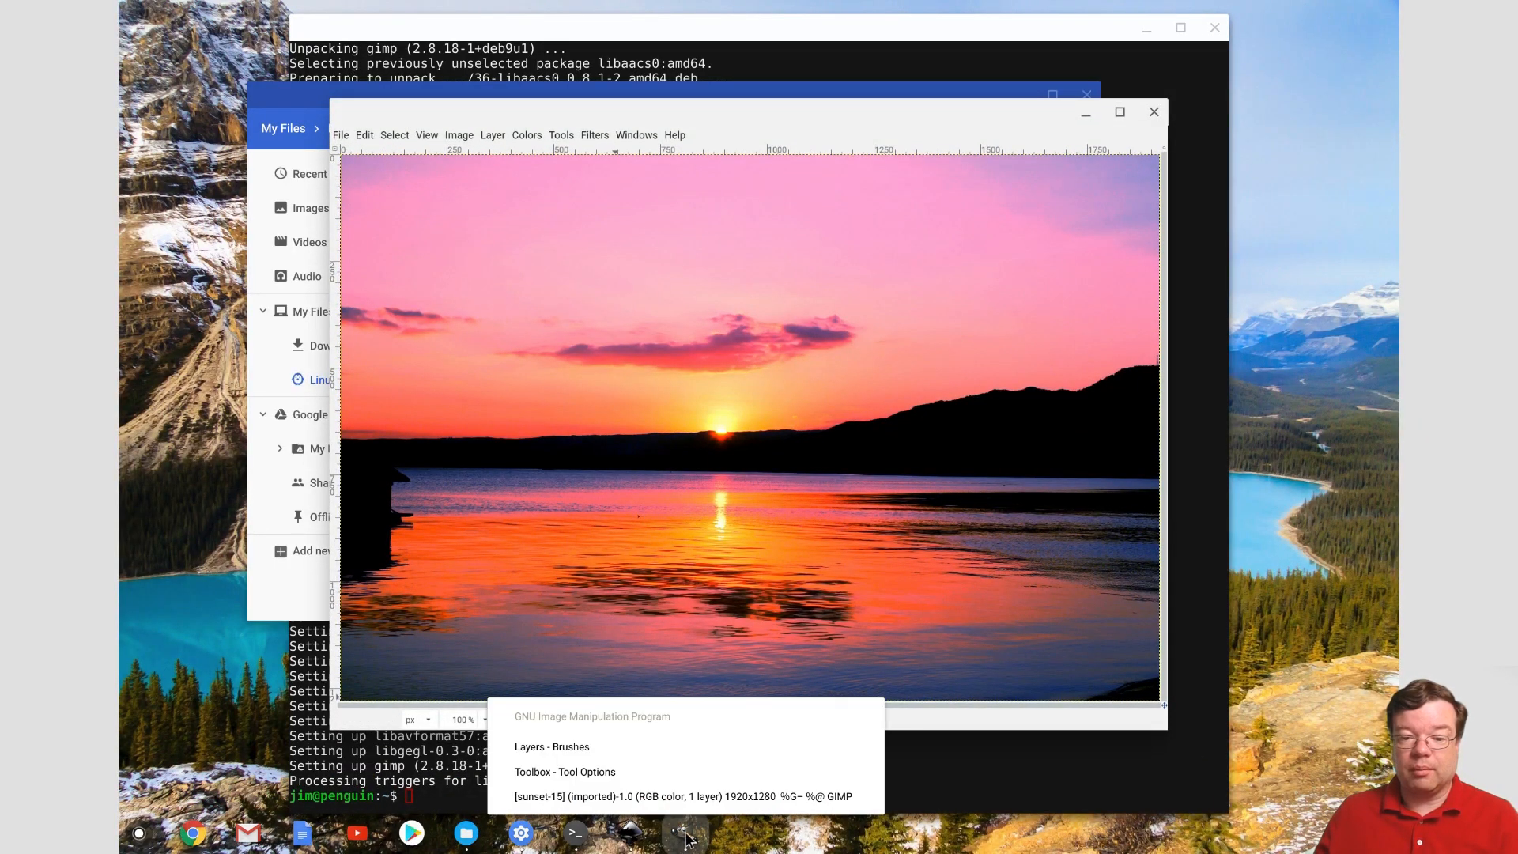
left_click(632, 768)
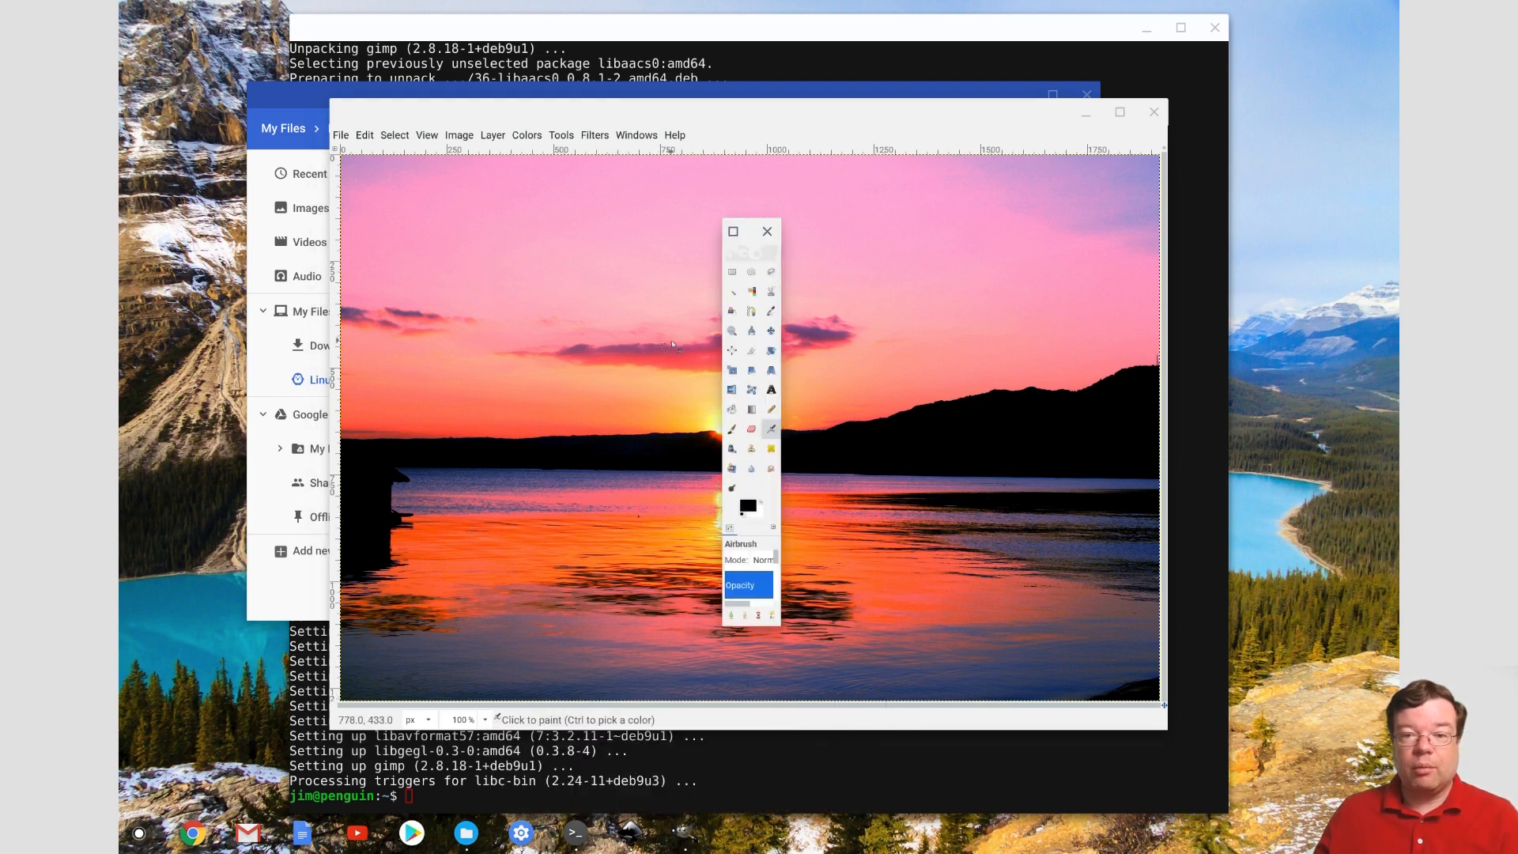
left_click_drag(752, 230, 288, 107)
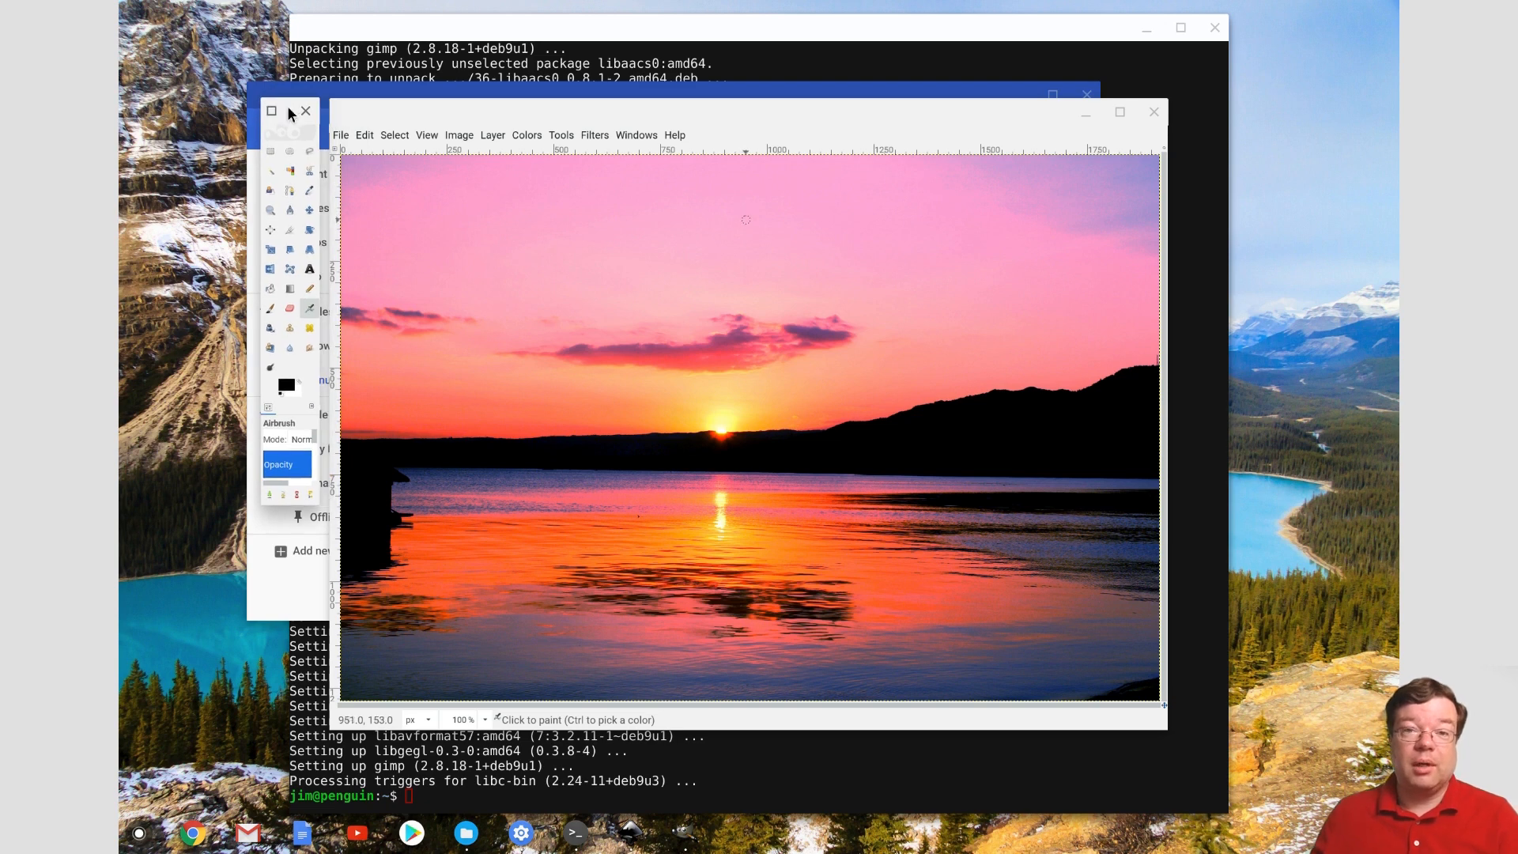
- View the programs that can open sunset-15.jpg in the Files app, close the list and minimize the Files window
left_click(506, 88)
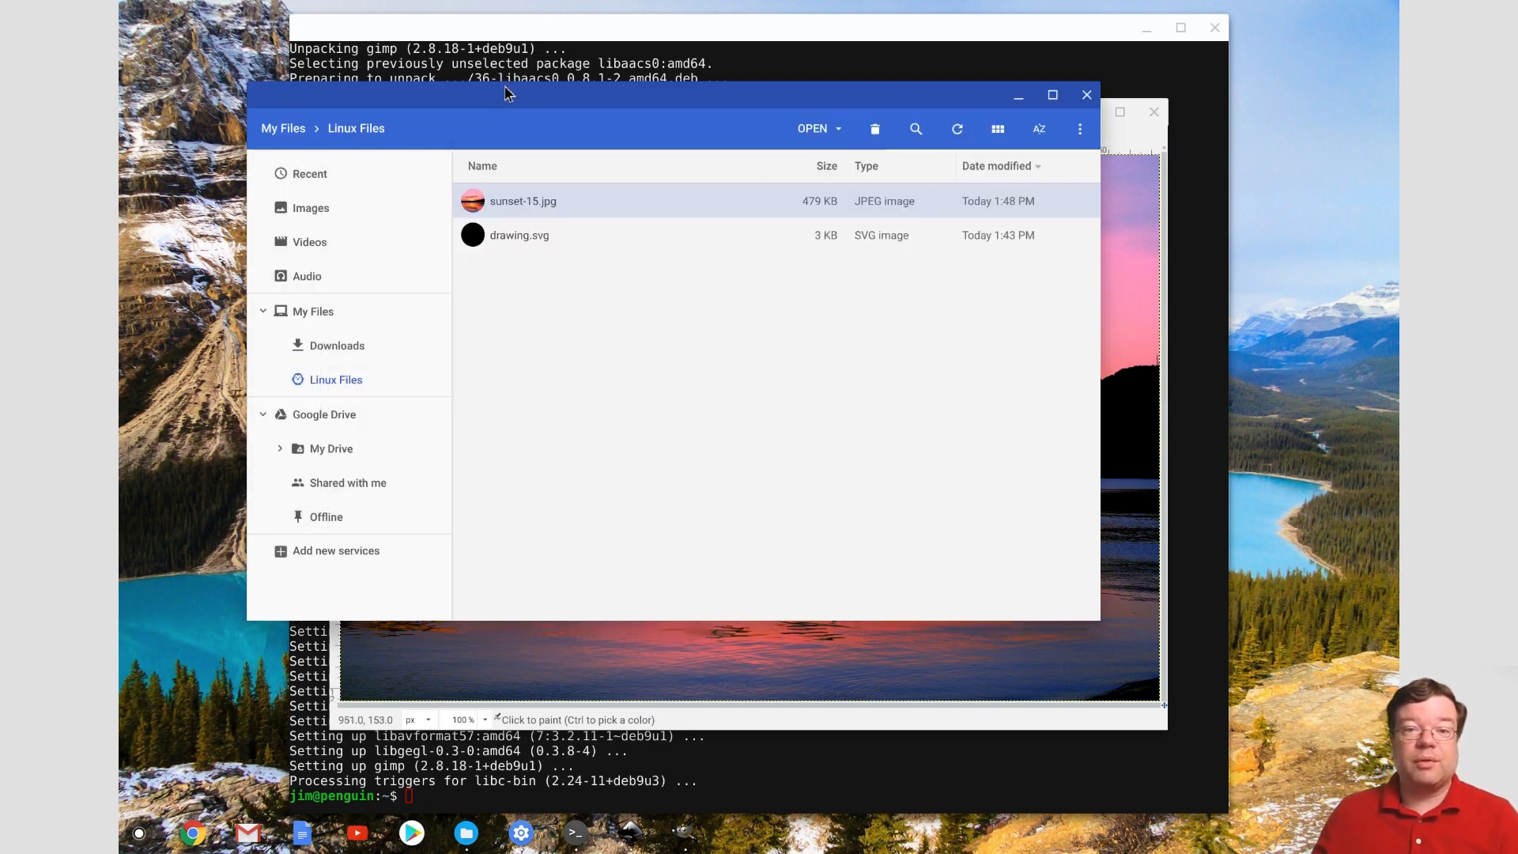
right_click(534, 201)
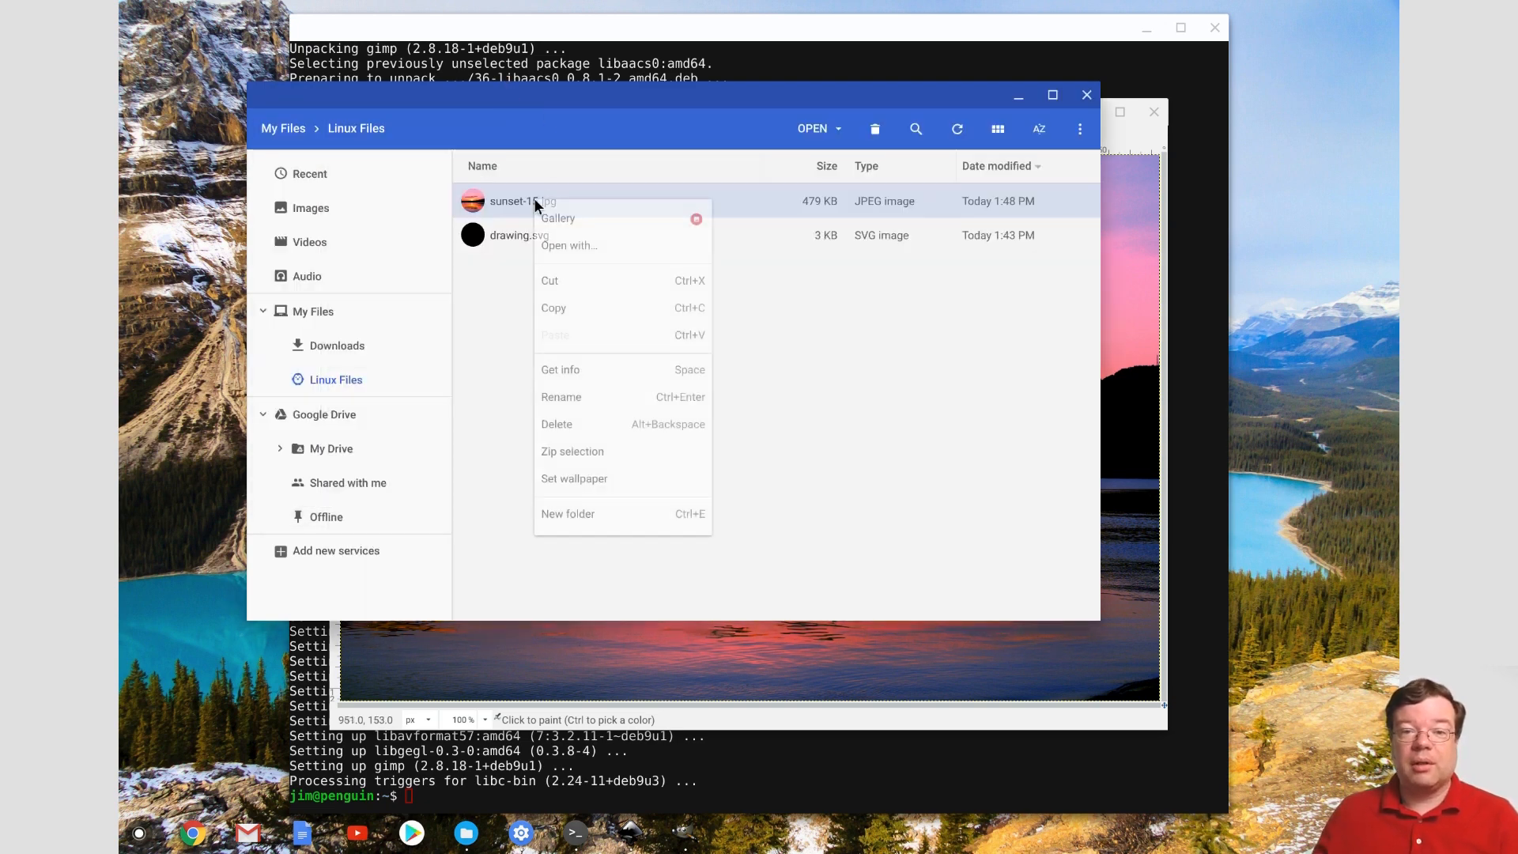
left_click(585, 245)
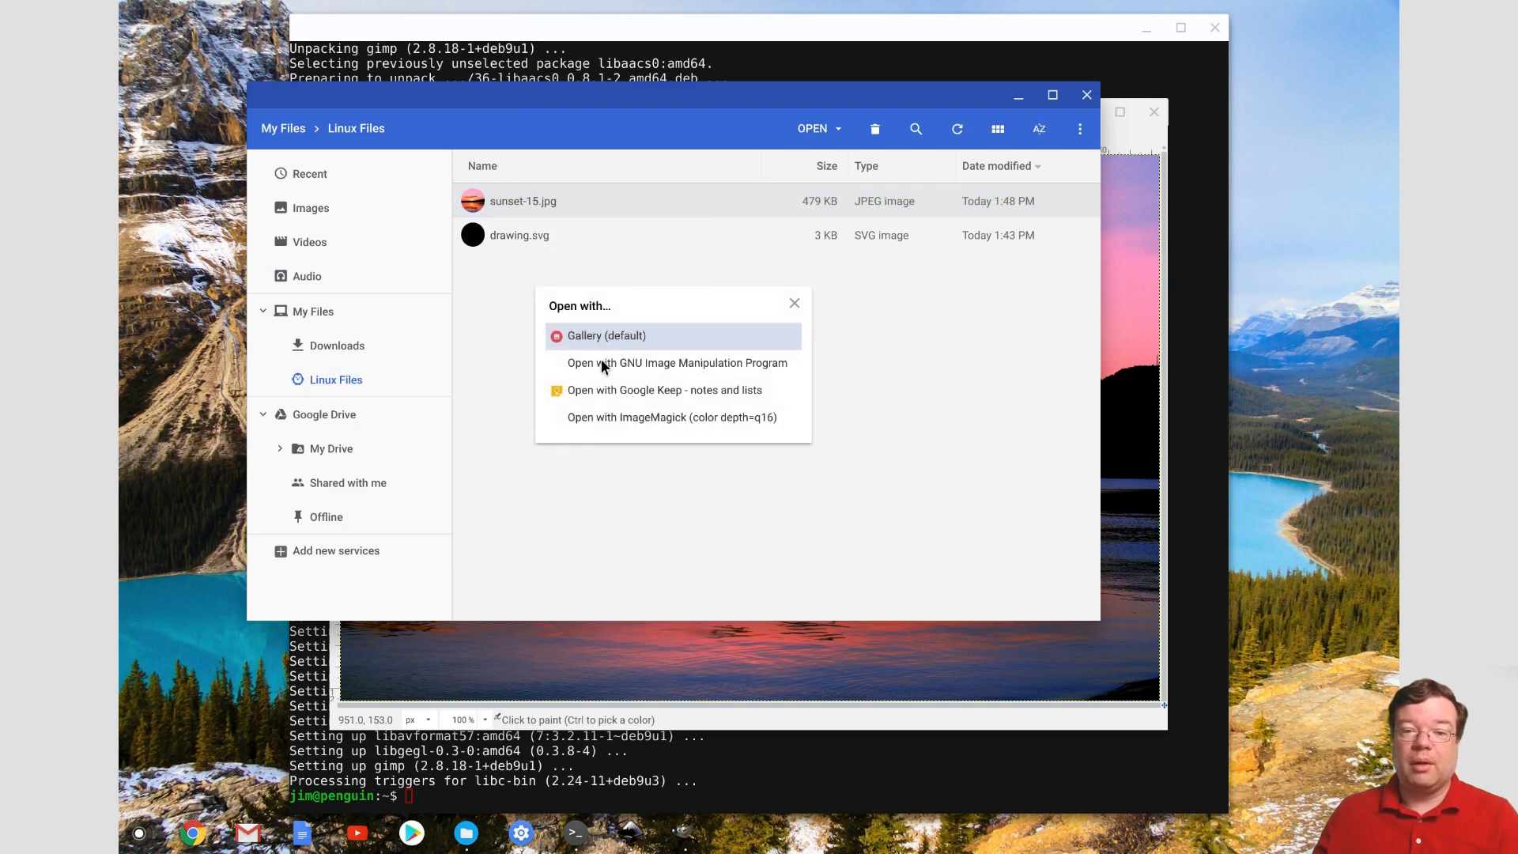
left_click(795, 303)
left_click(1019, 100)
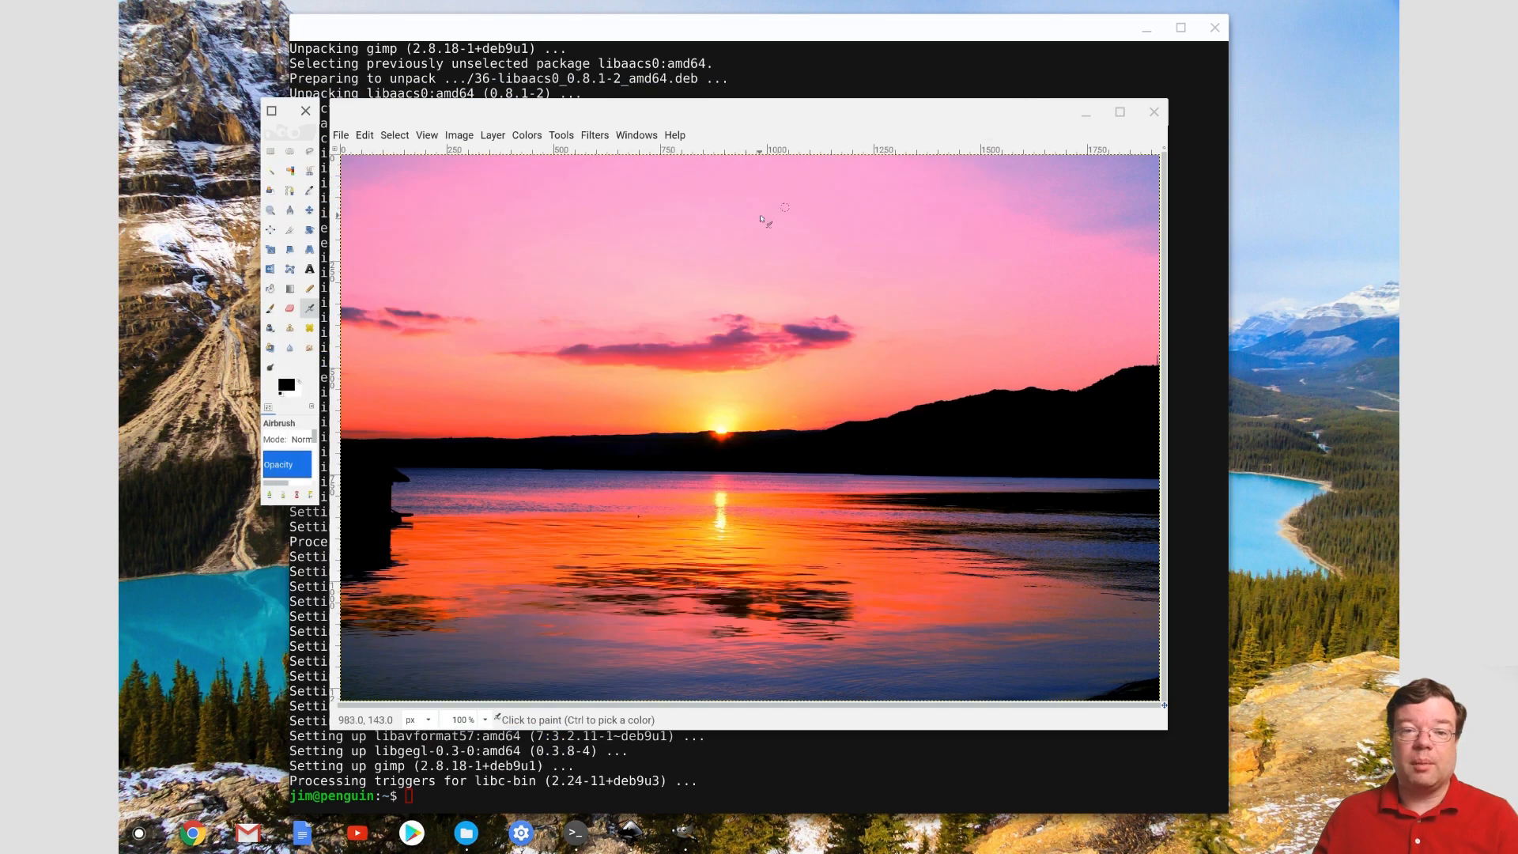
- Crop the sunset image to the central area around the sun, the dark cloud and the water reflection
left_click(290, 230)
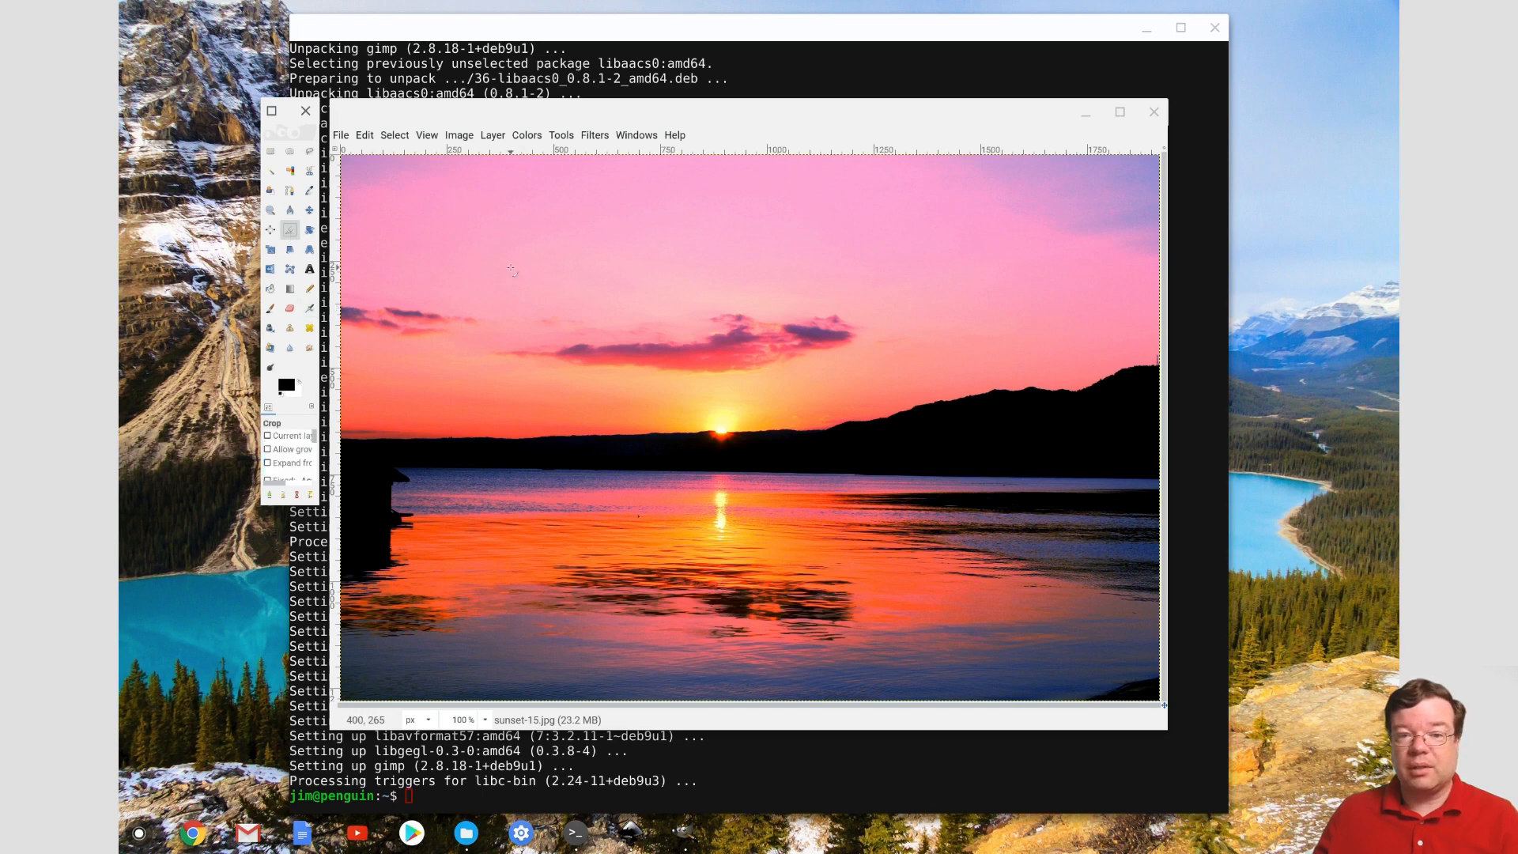
left_click_drag(511, 268, 980, 574)
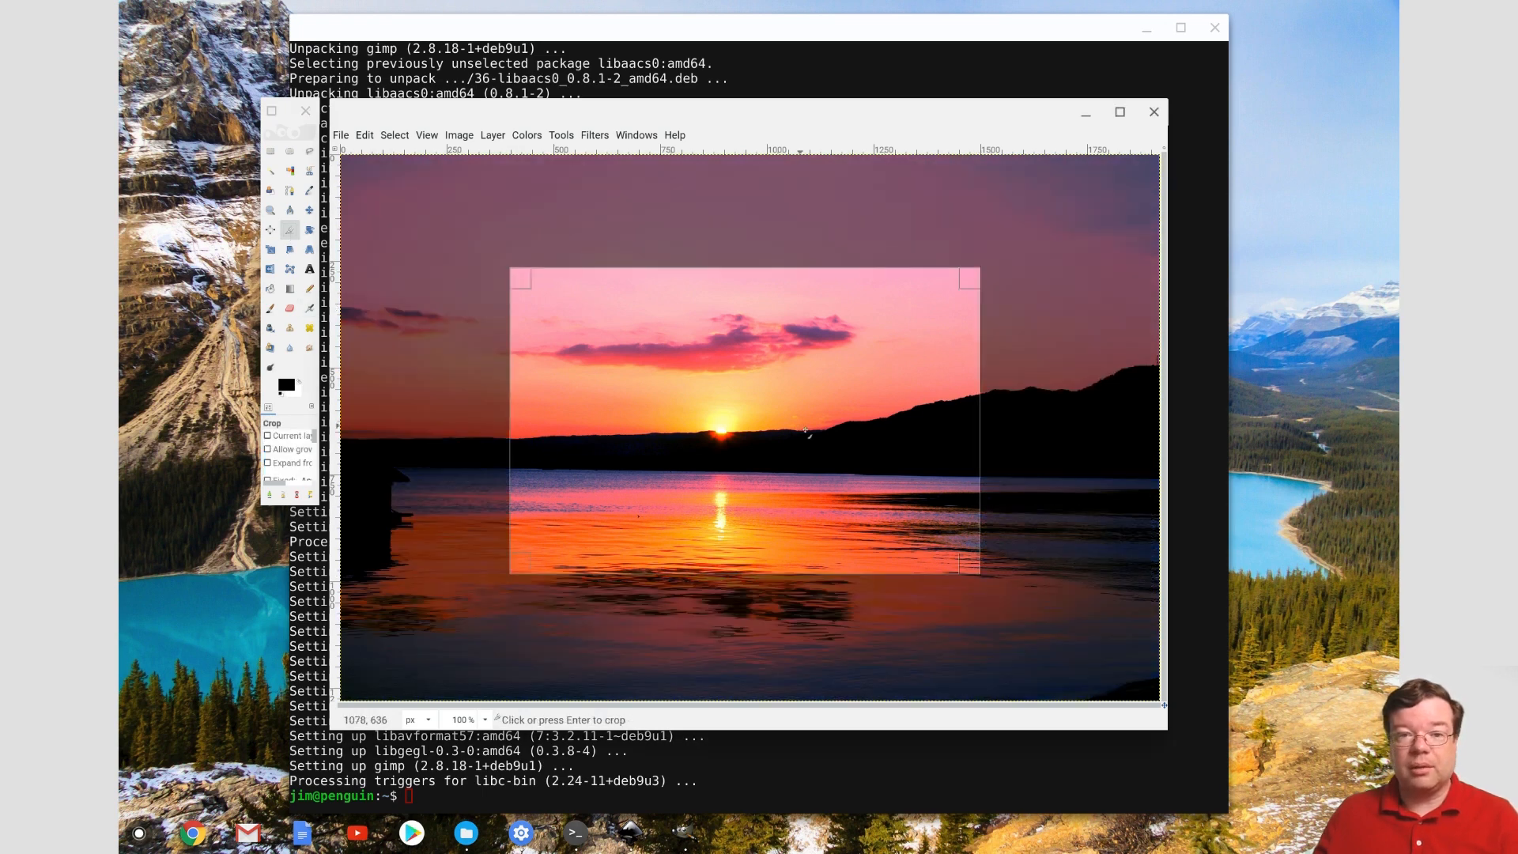
left_click(706, 365)
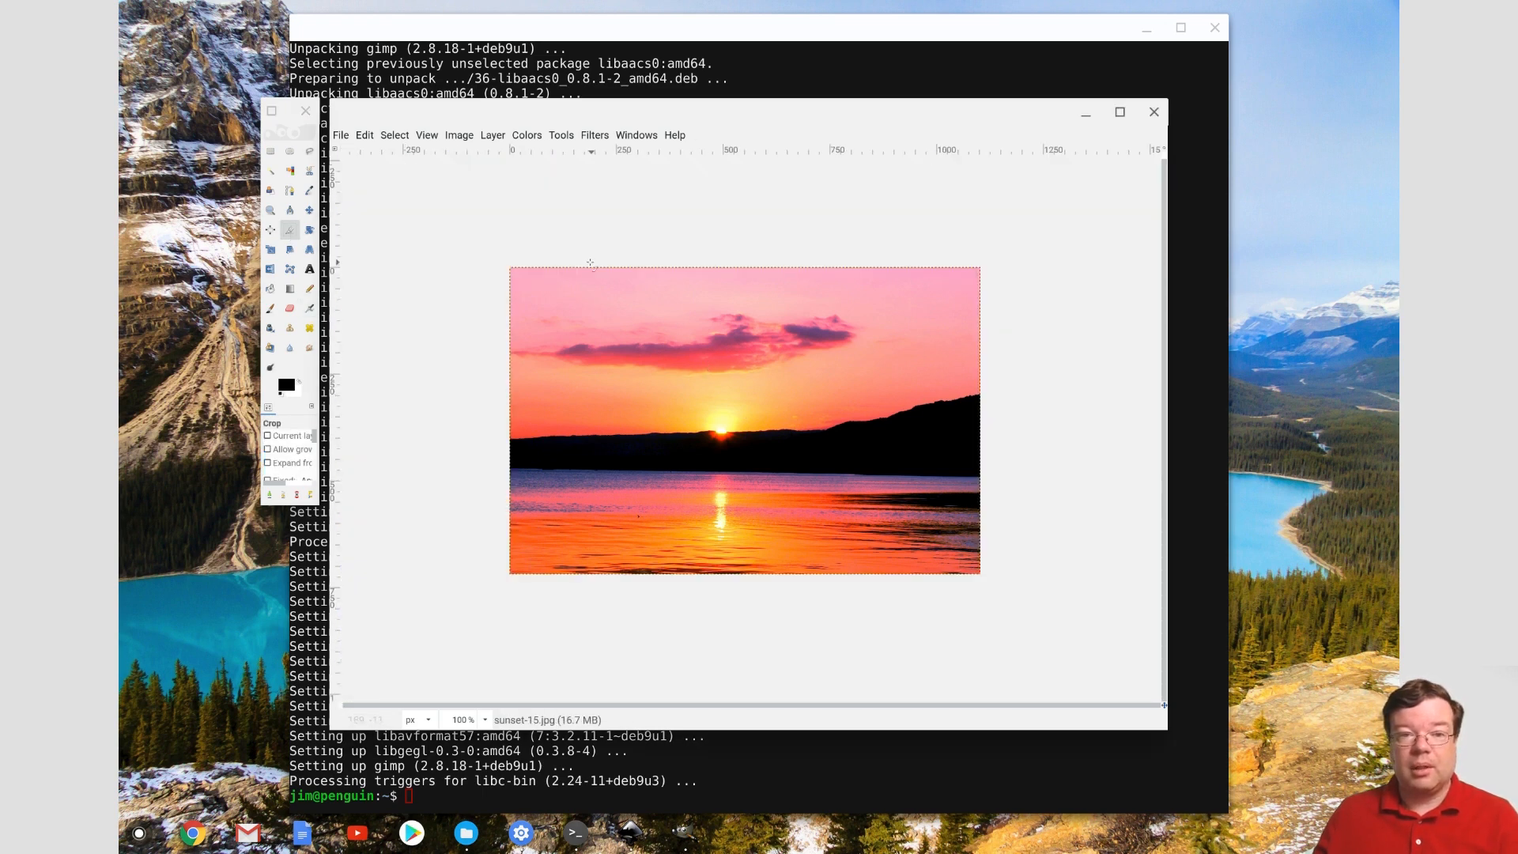
- Save the cropped image as sunset-15.xcf in the home folder and close GIMP
left_click(341, 136)
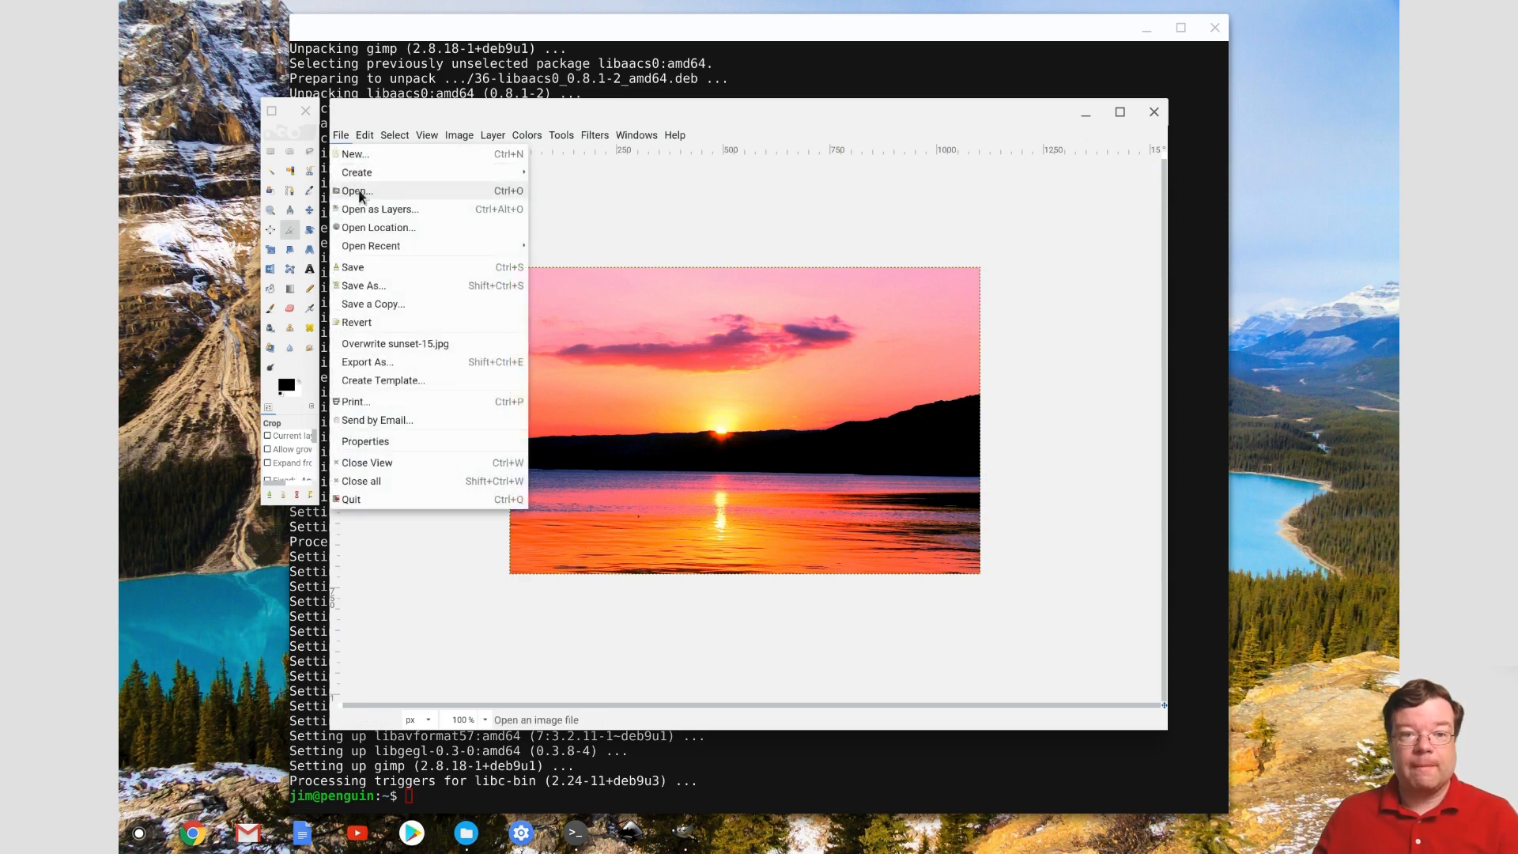
left_click(375, 269)
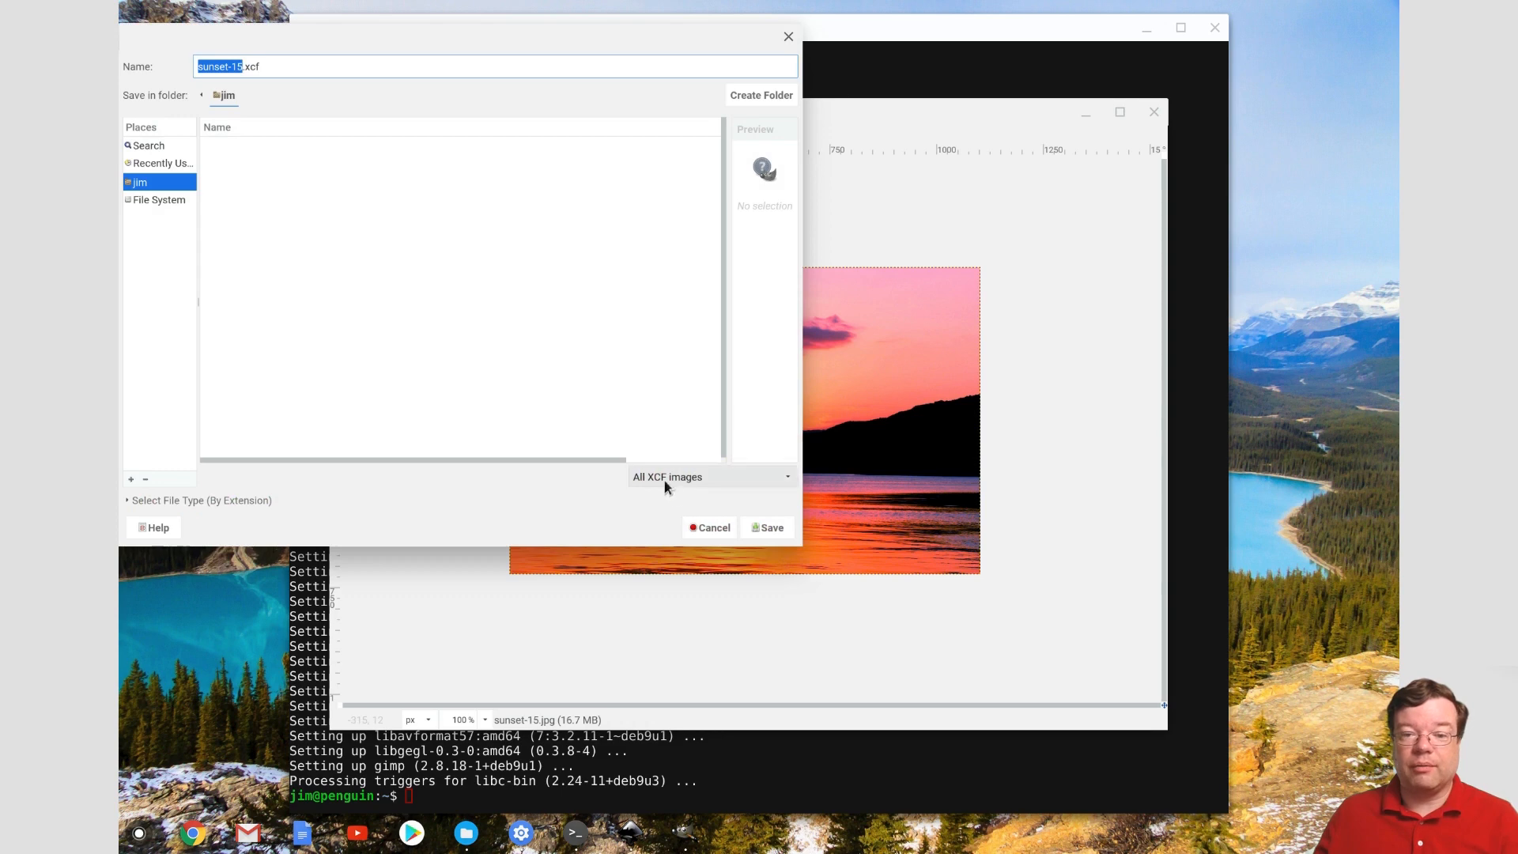
left_click(767, 528)
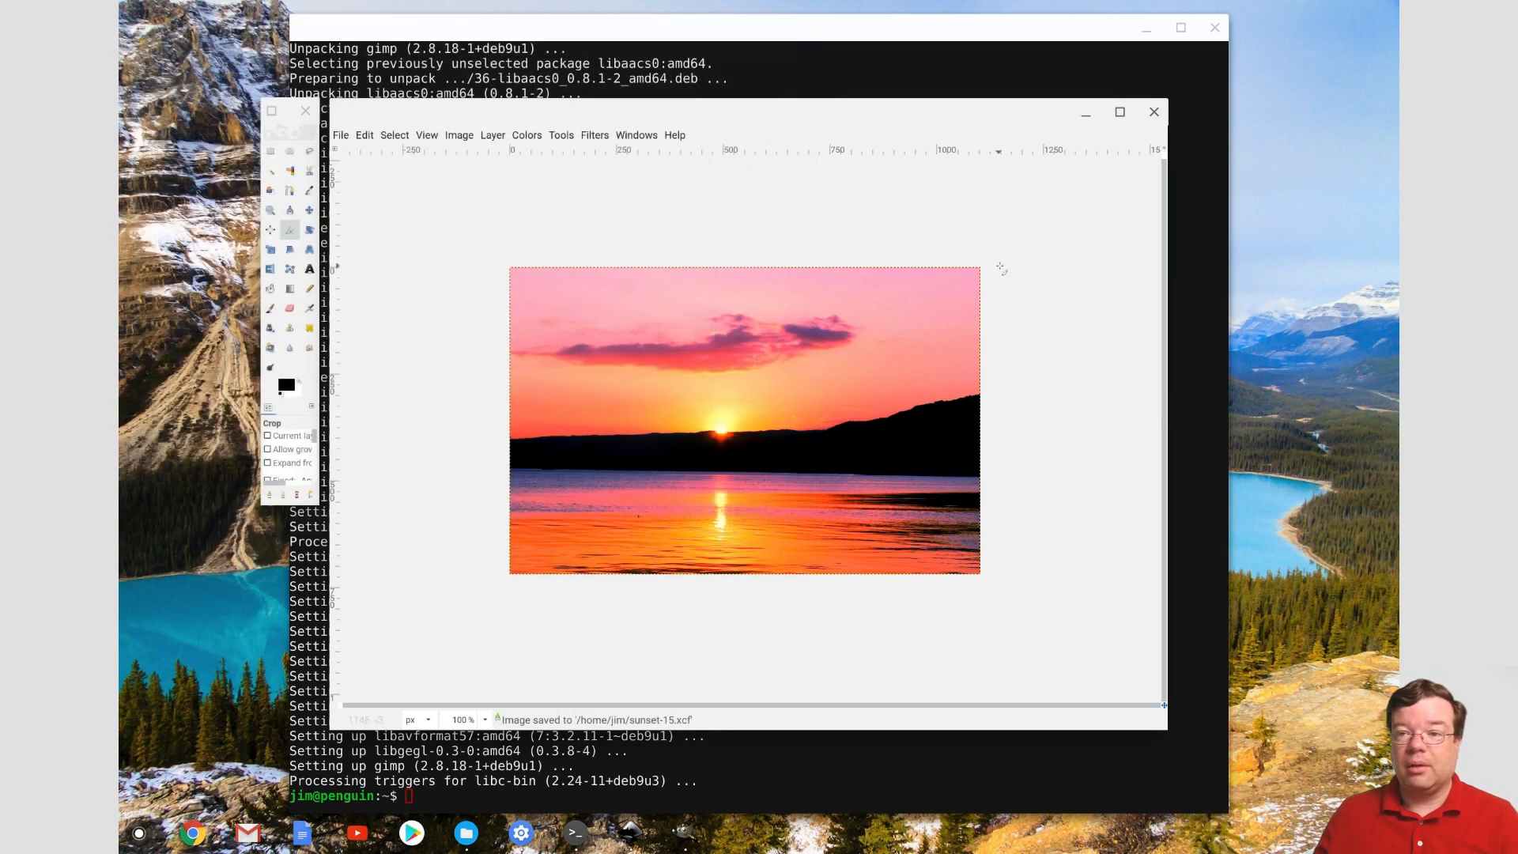
left_click(1154, 112)
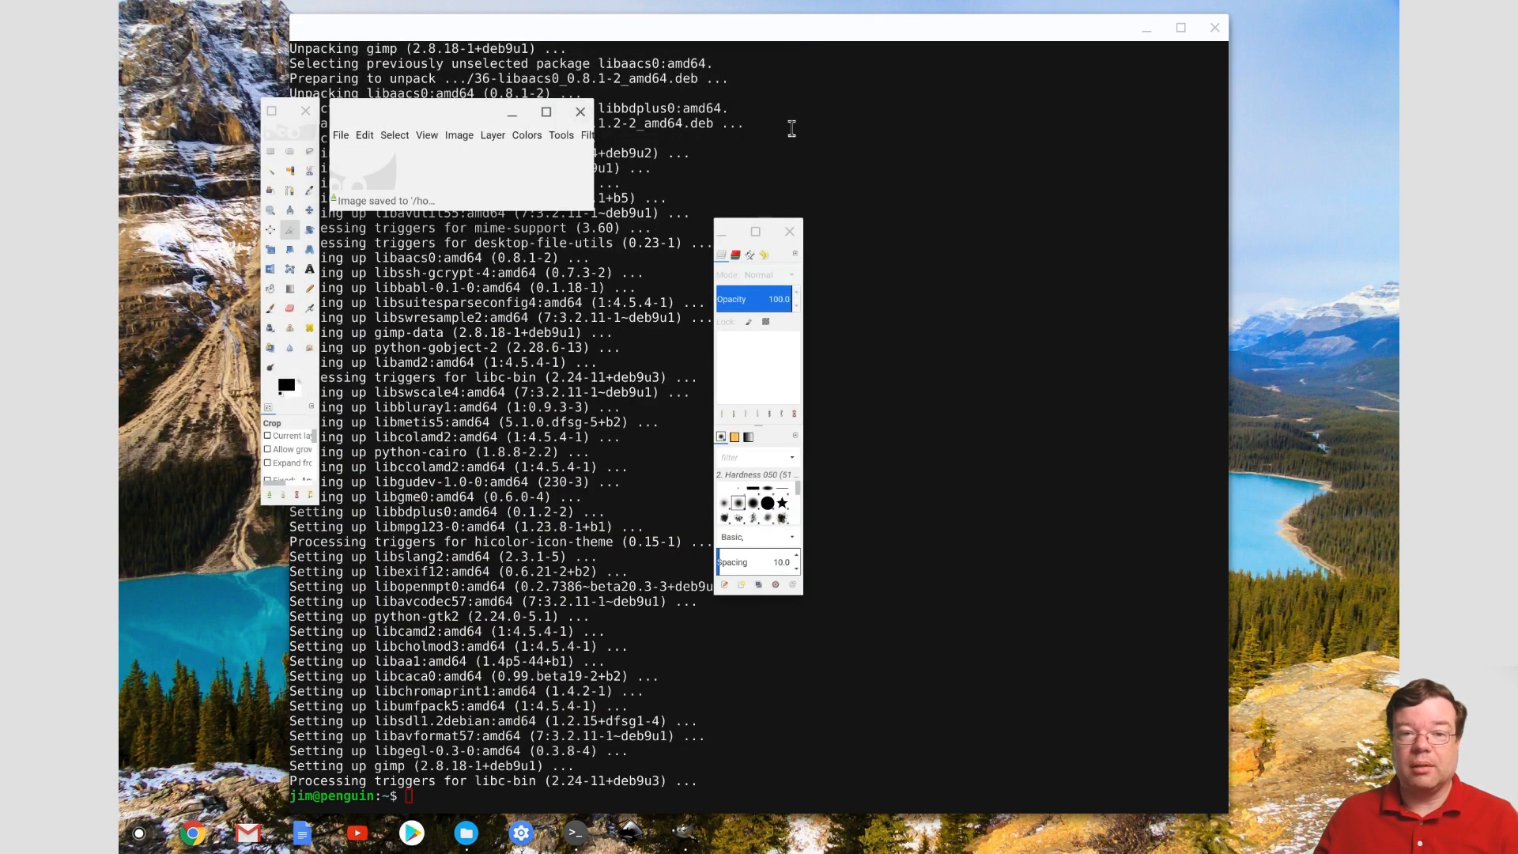
left_click(580, 112)
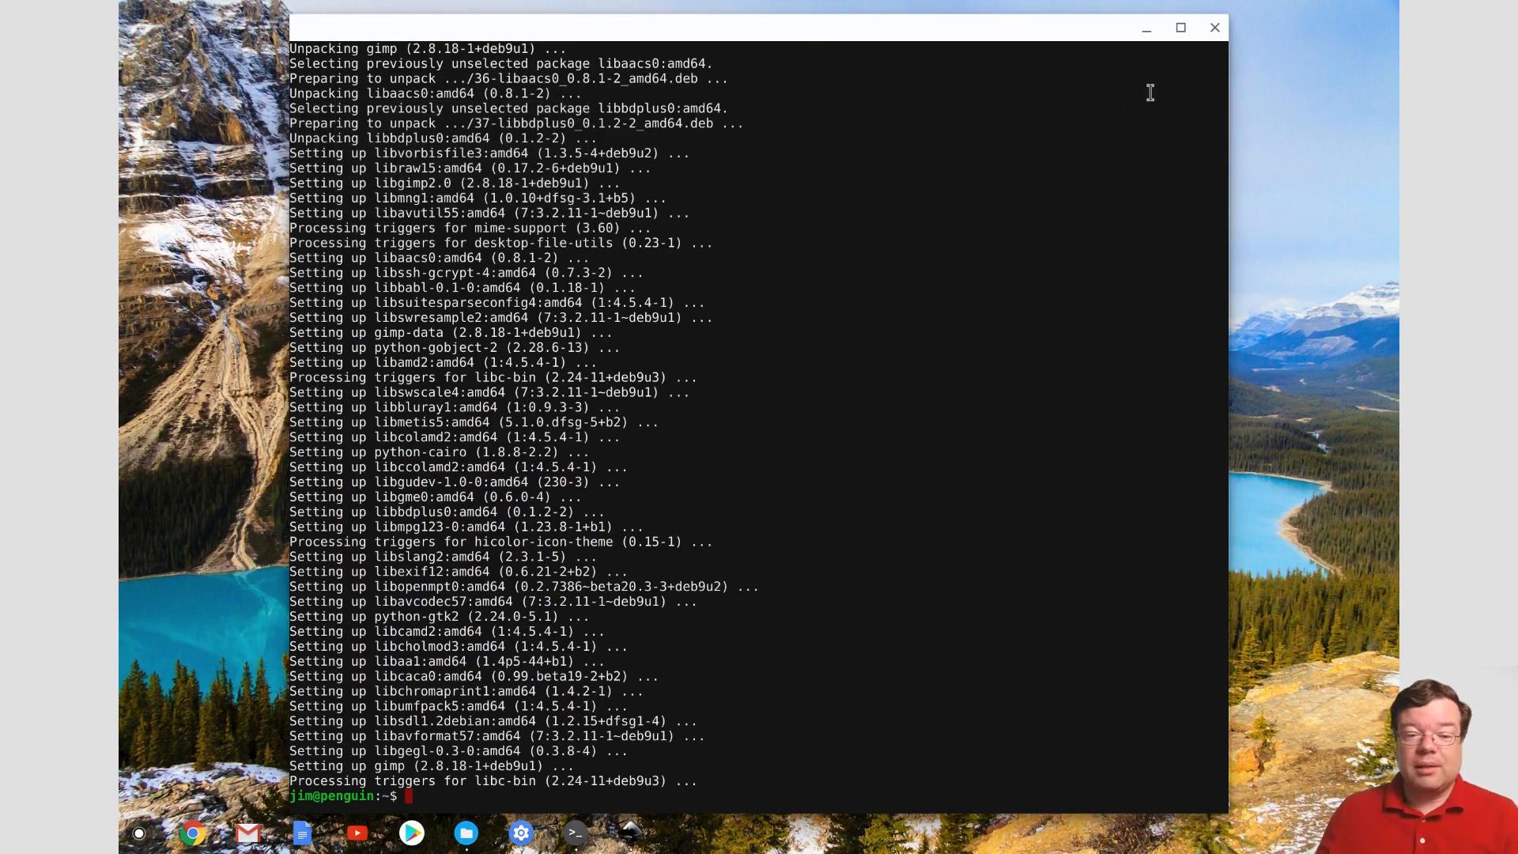
- Install Firefox ESR by running "sudo apt-get install firefox-esr" in the terminal and accepting the installation
type("sudo ")
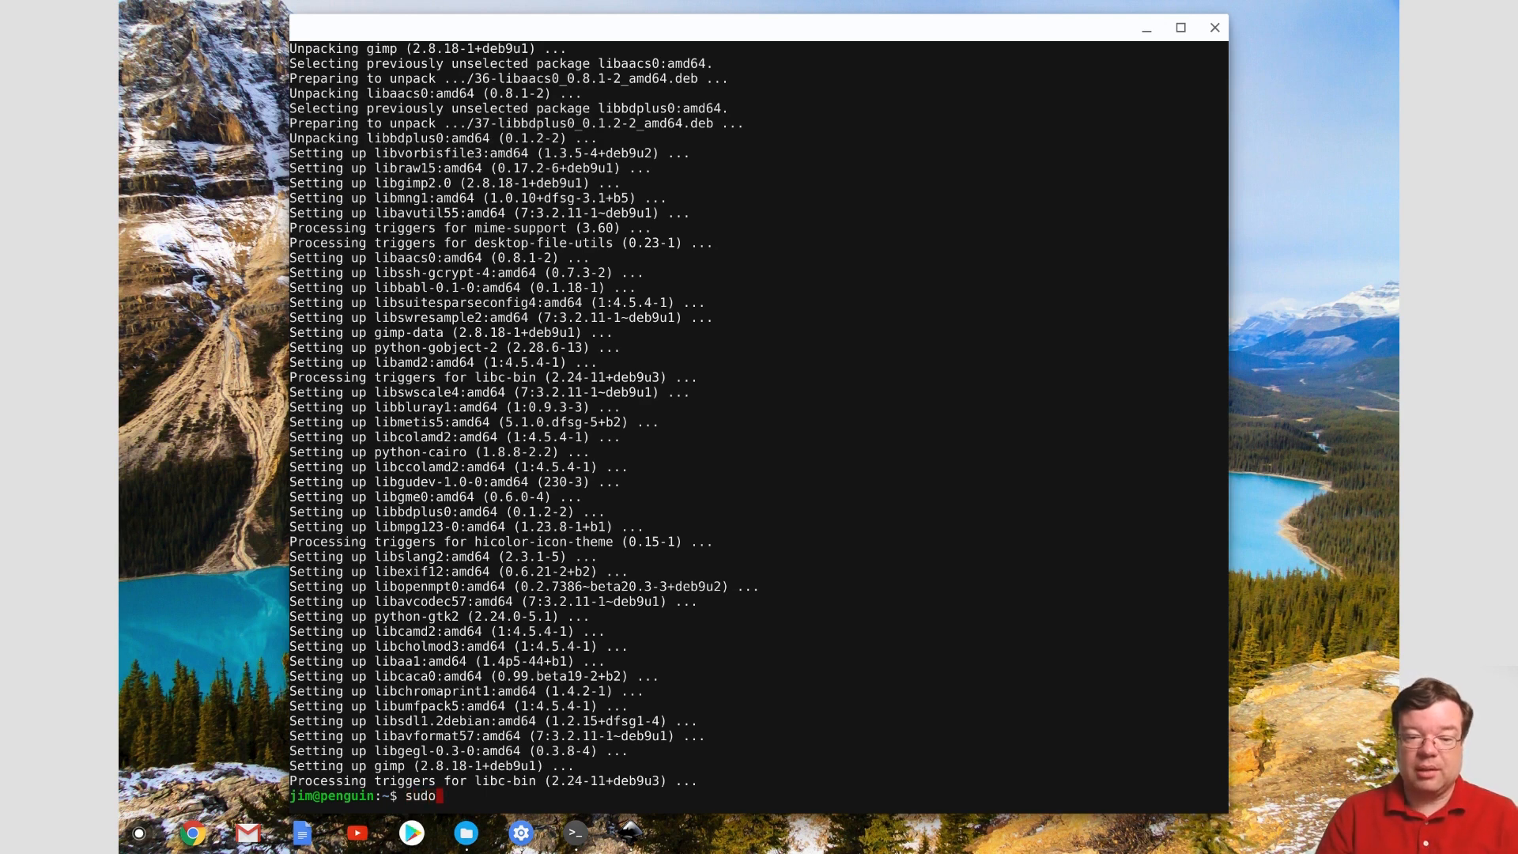
type("apt-g")
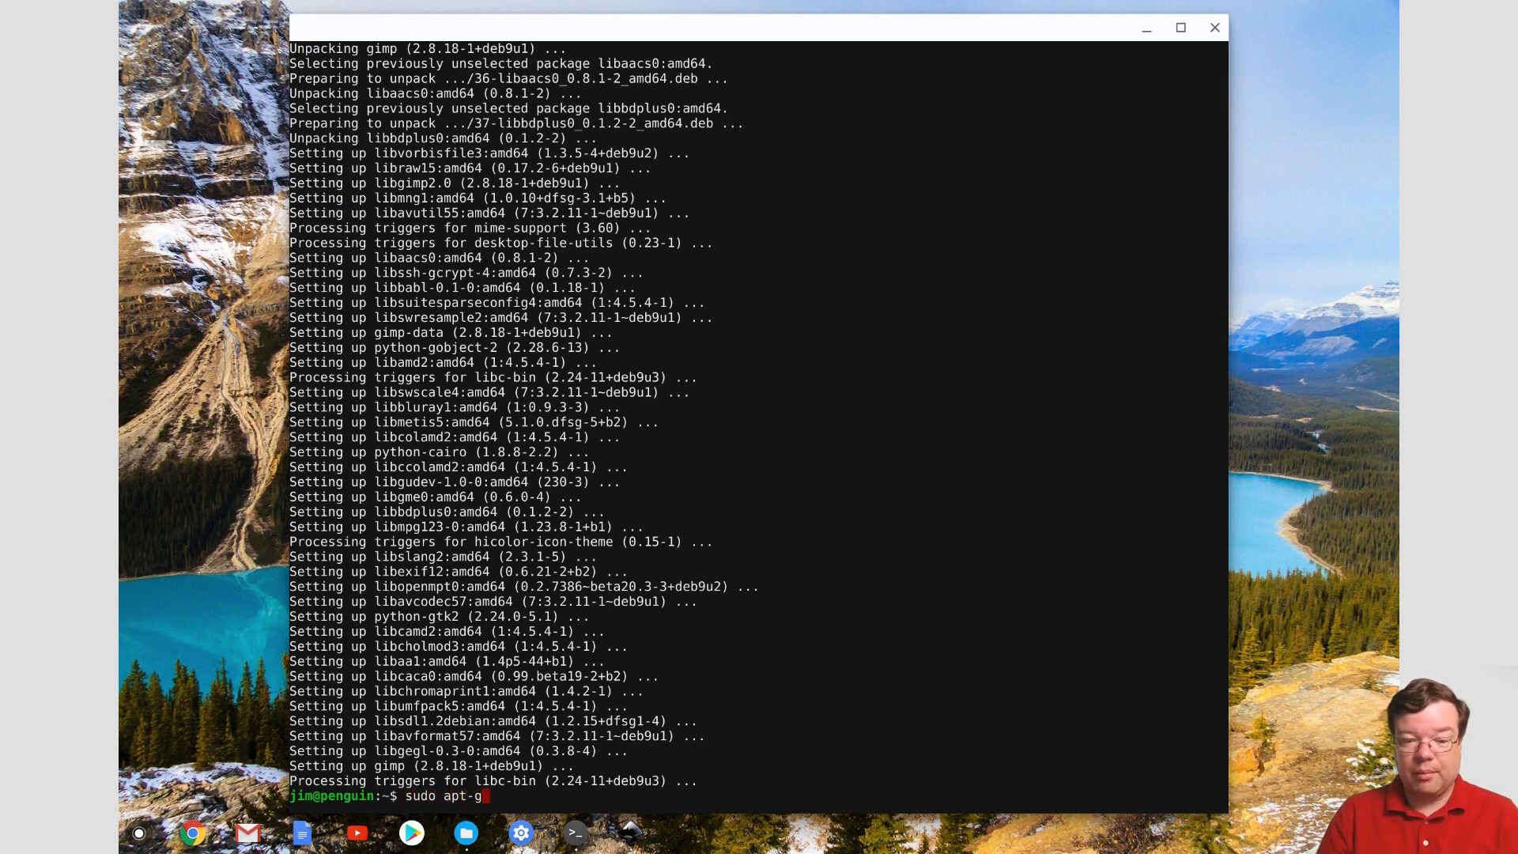
type("et install ")
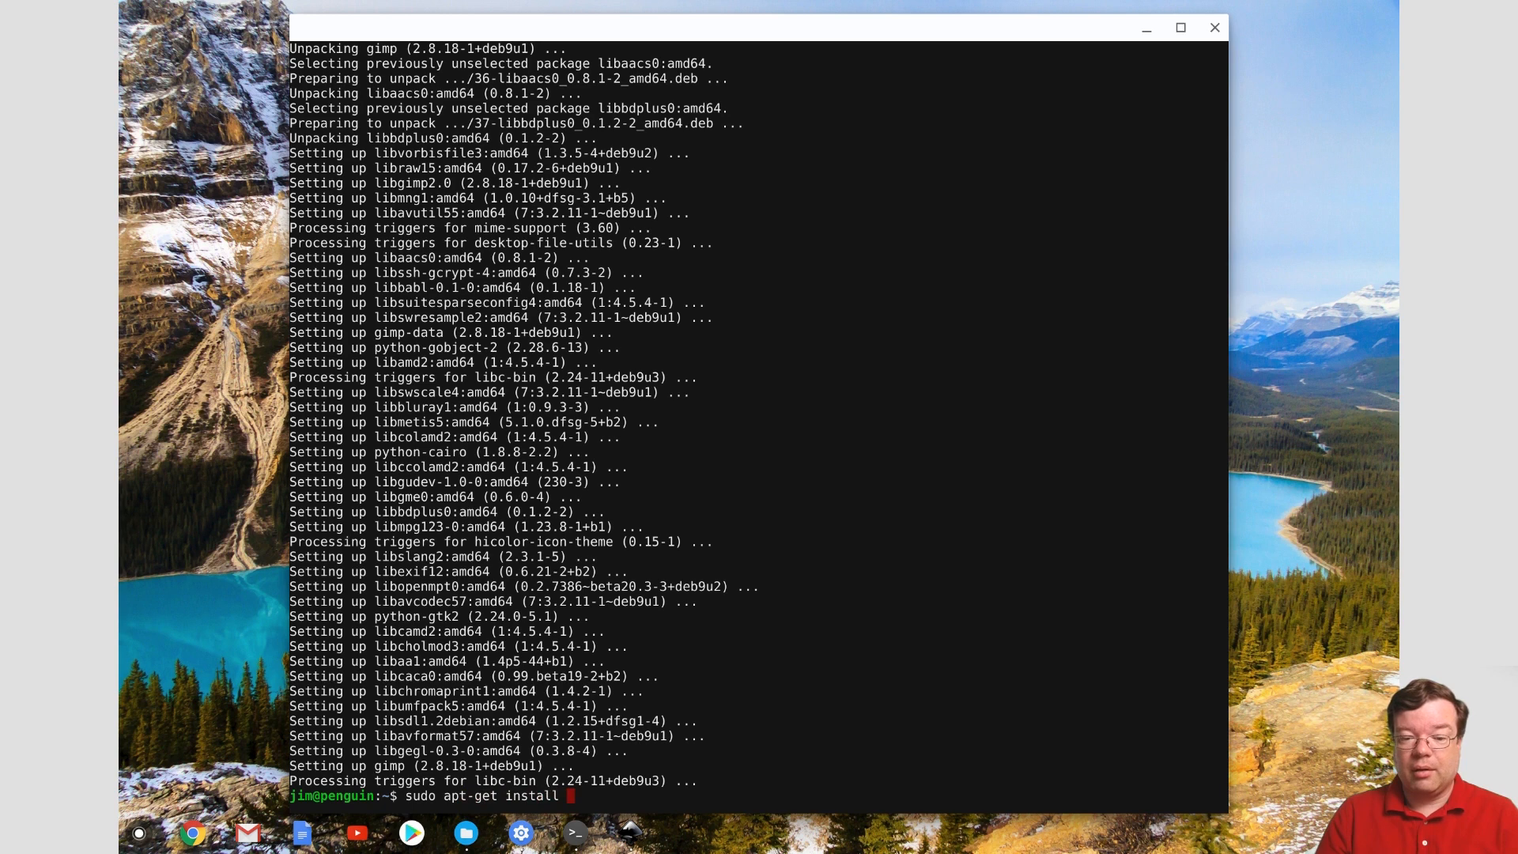
type("fr")
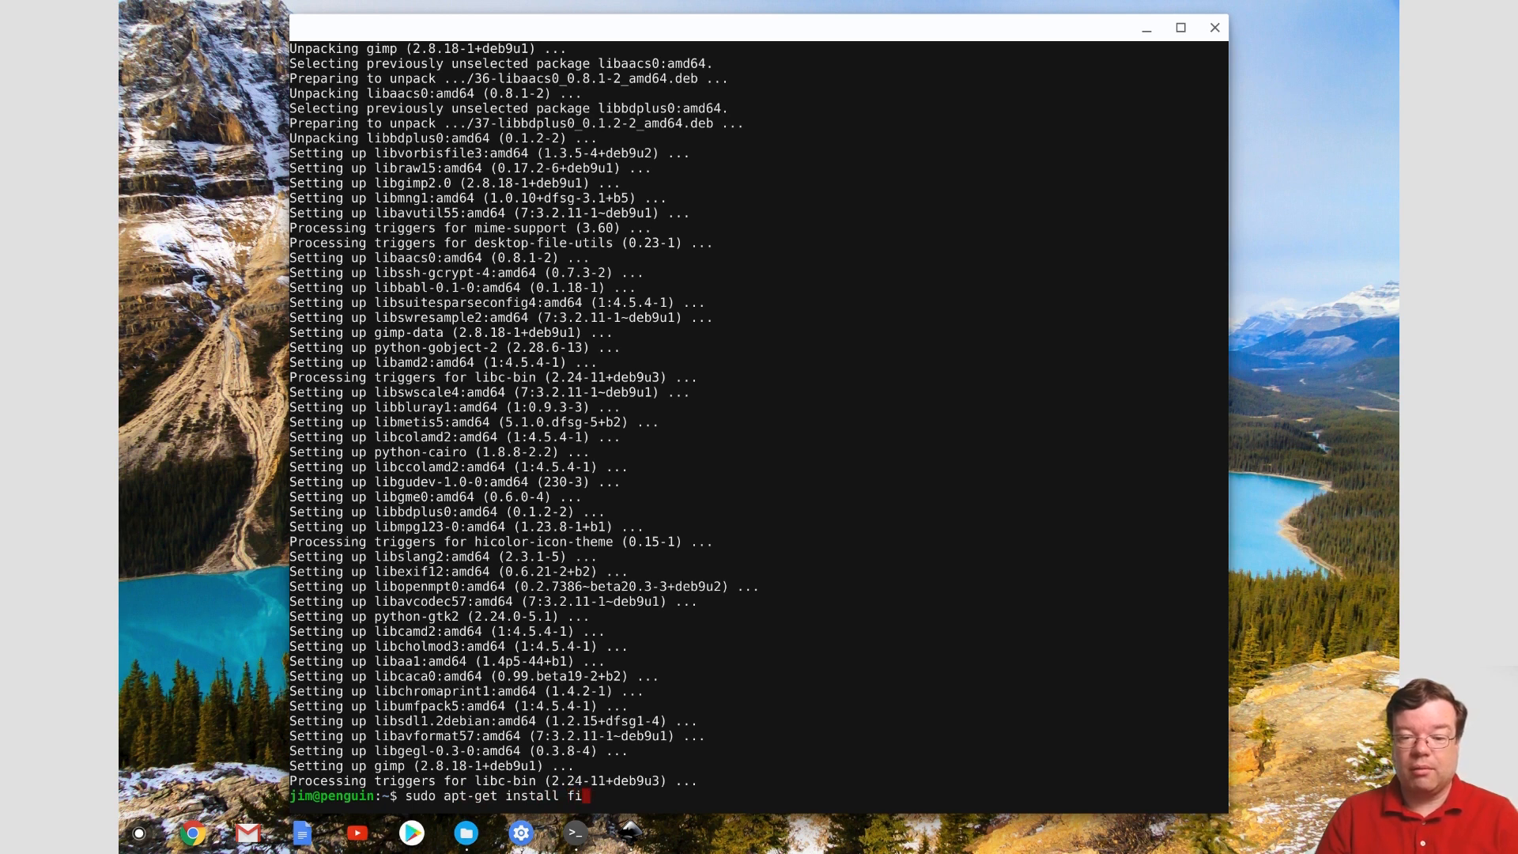
type("refox-esr")
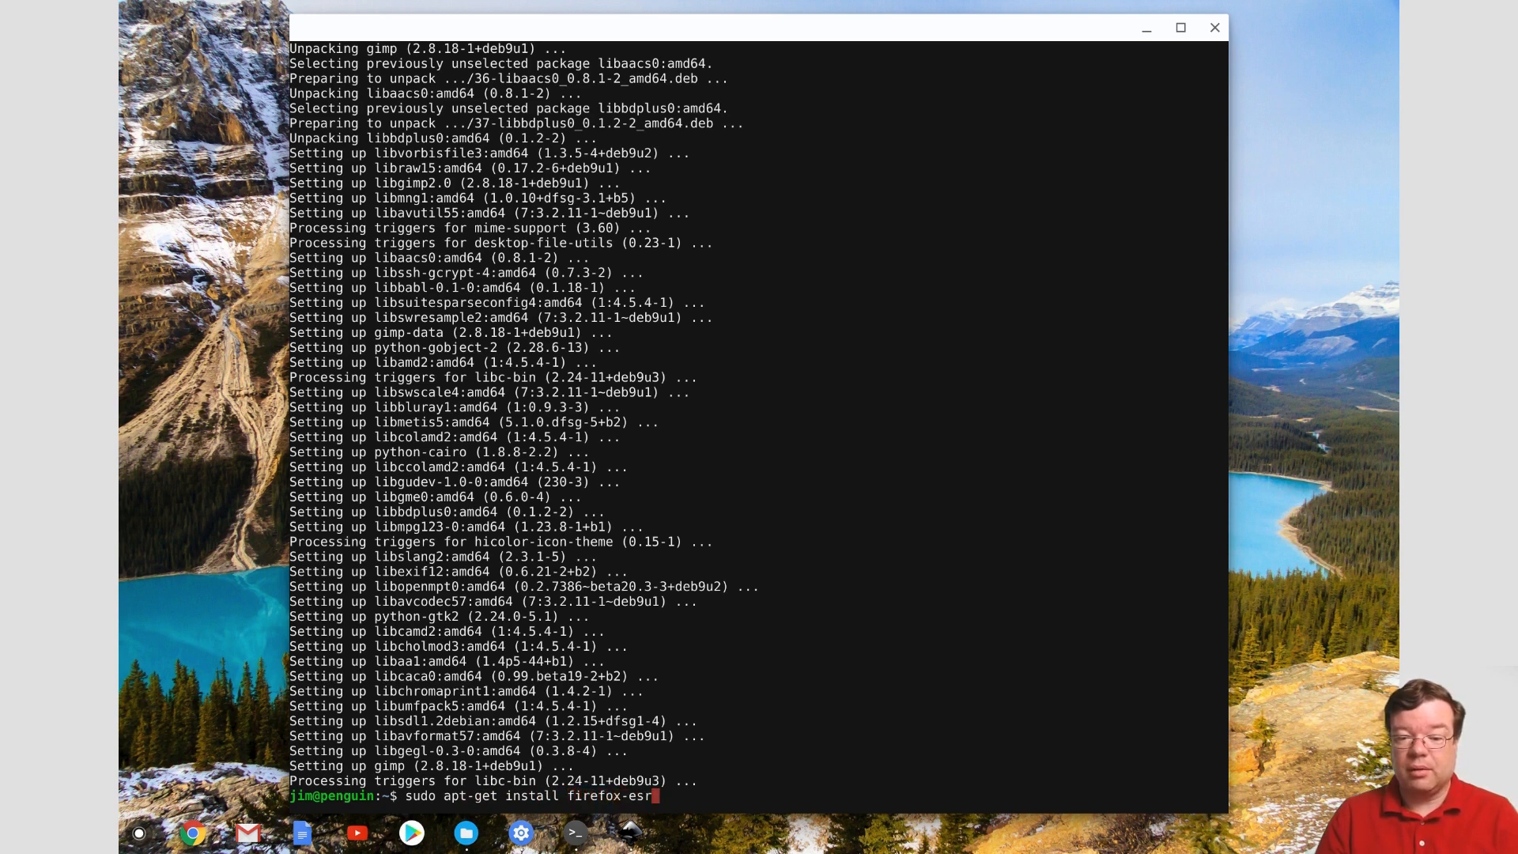
key("Return")
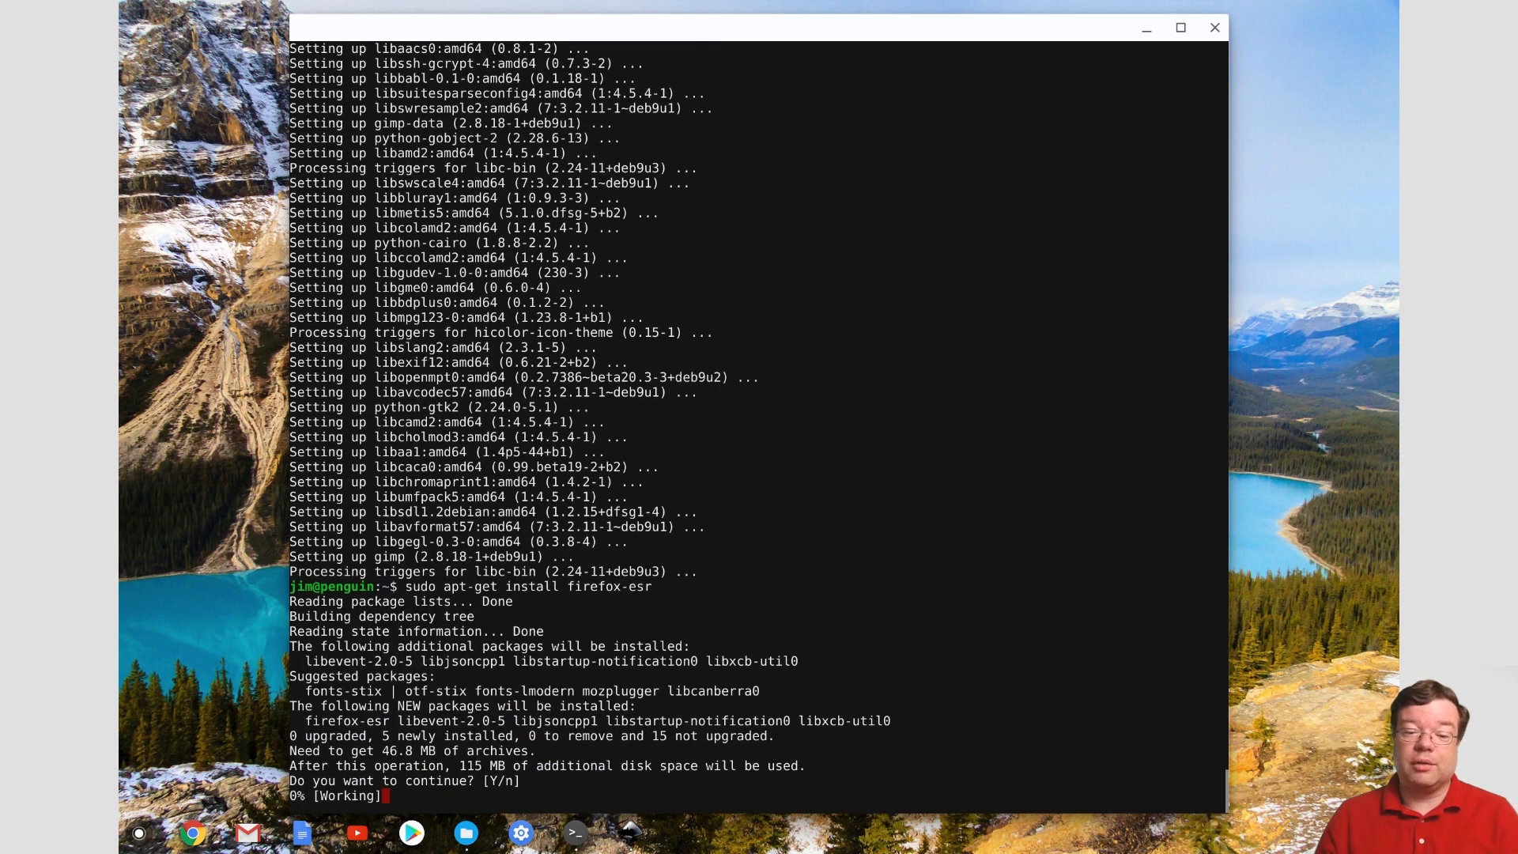
key("Return")
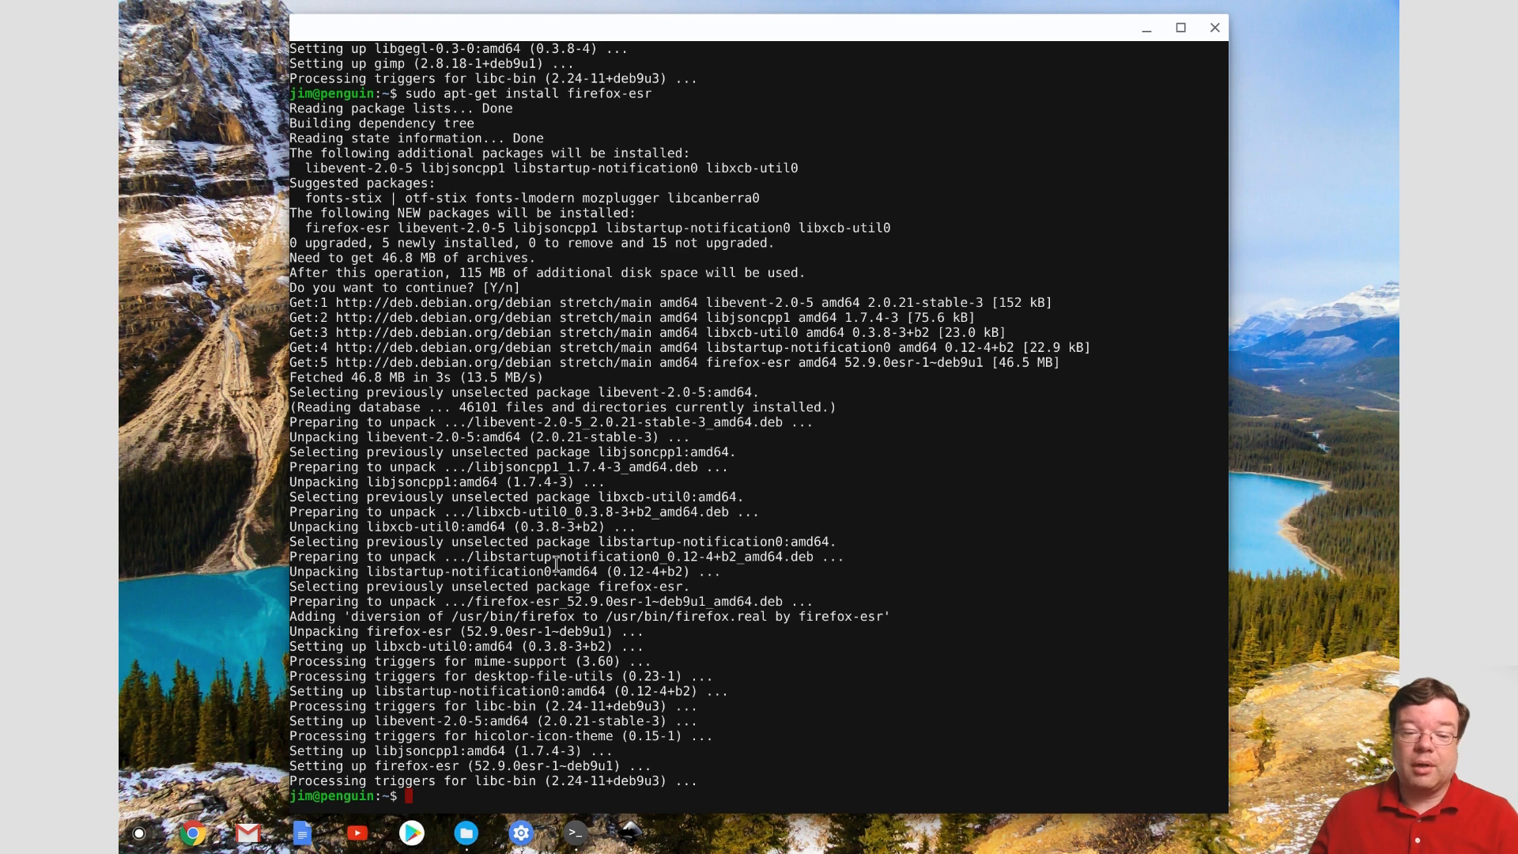
- Launch Firefox ESR from the app launcher and maximize its window
left_click(138, 833)
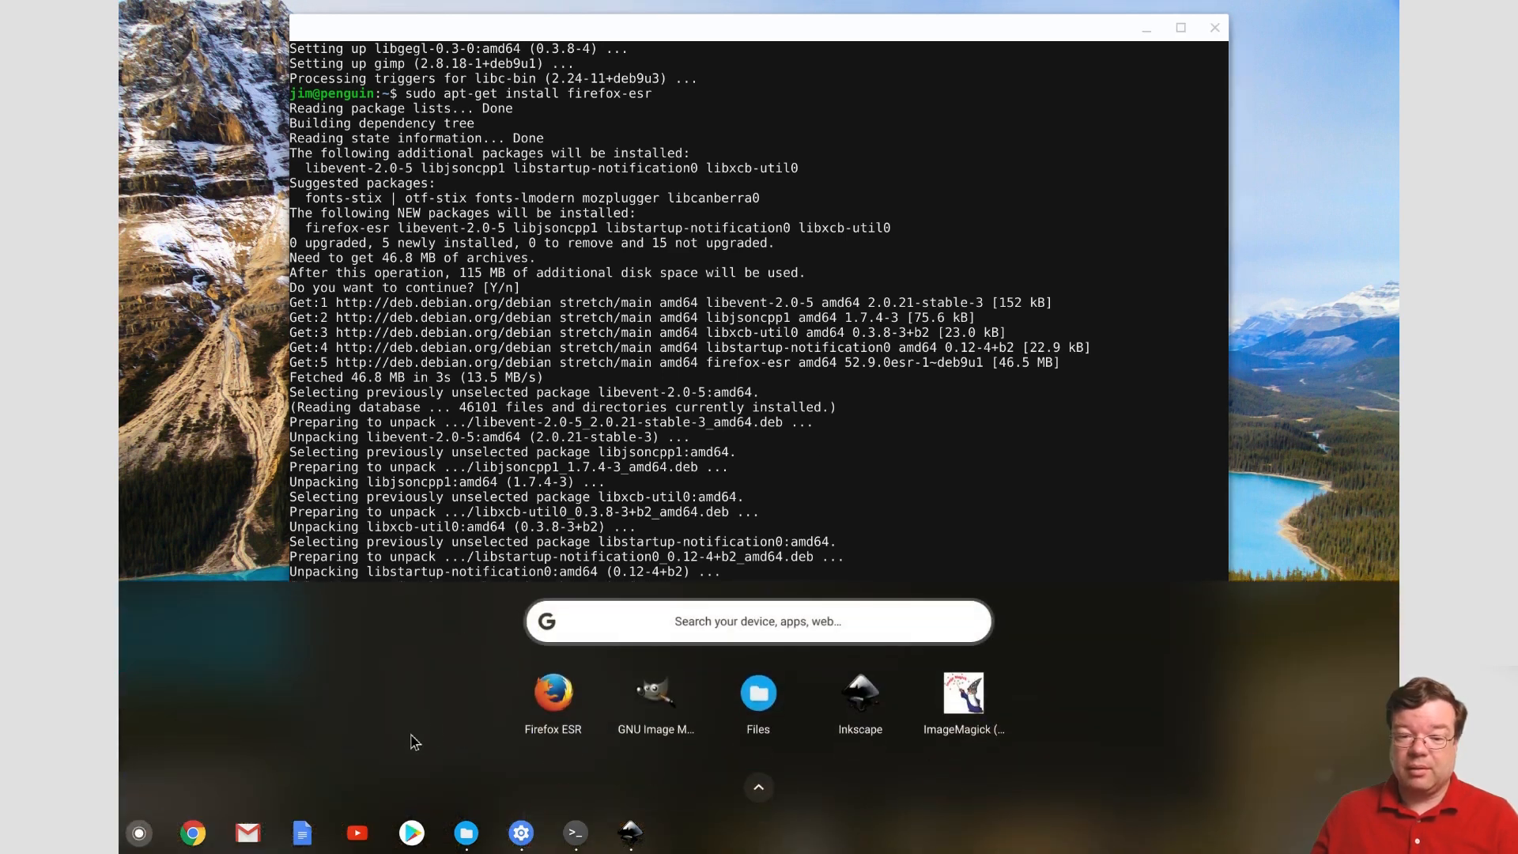
left_click(546, 711)
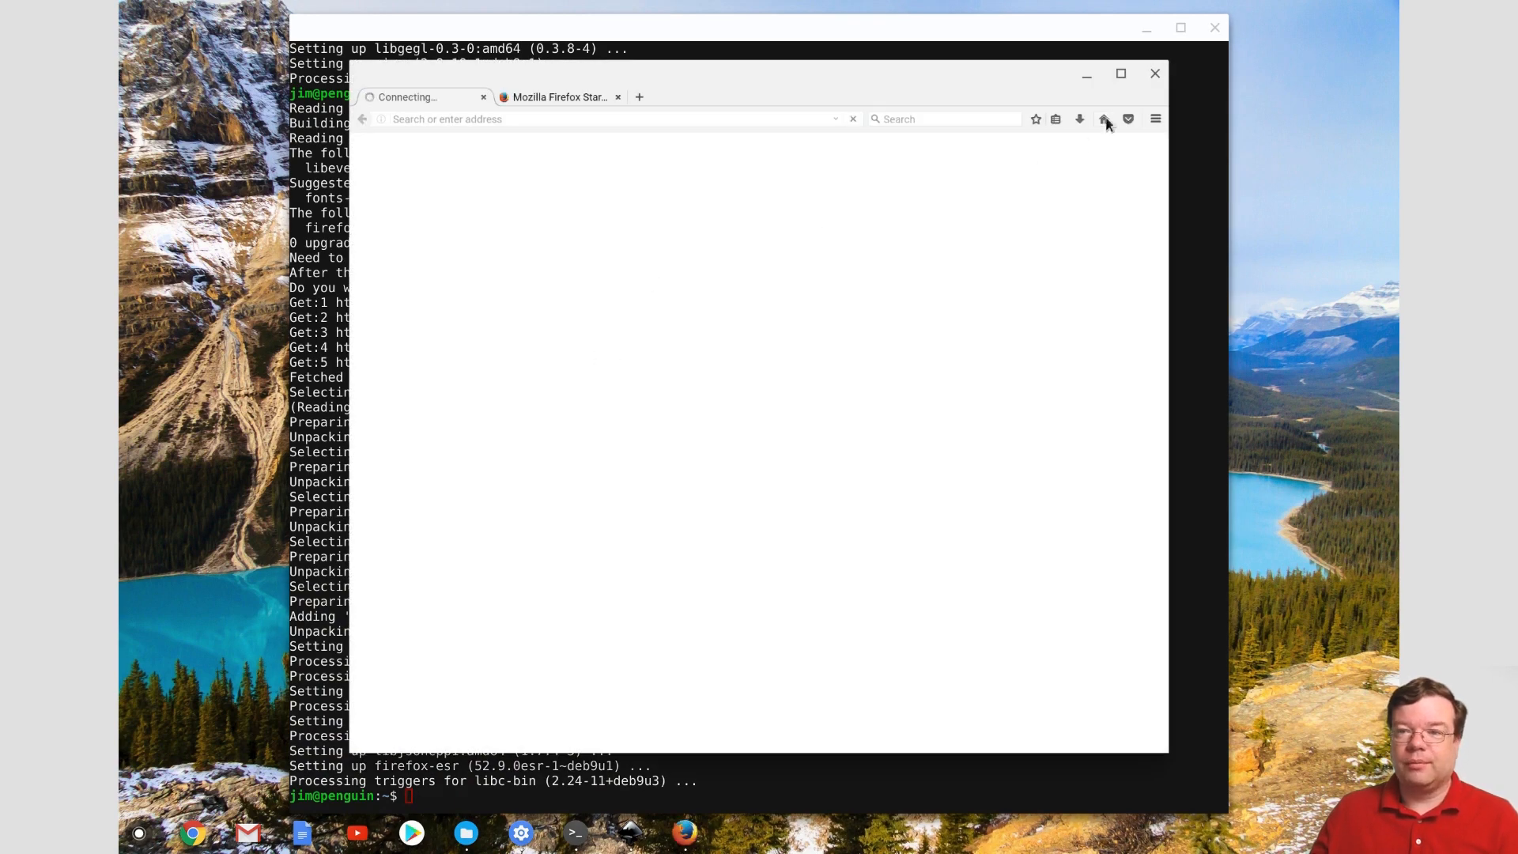
left_click(1122, 74)
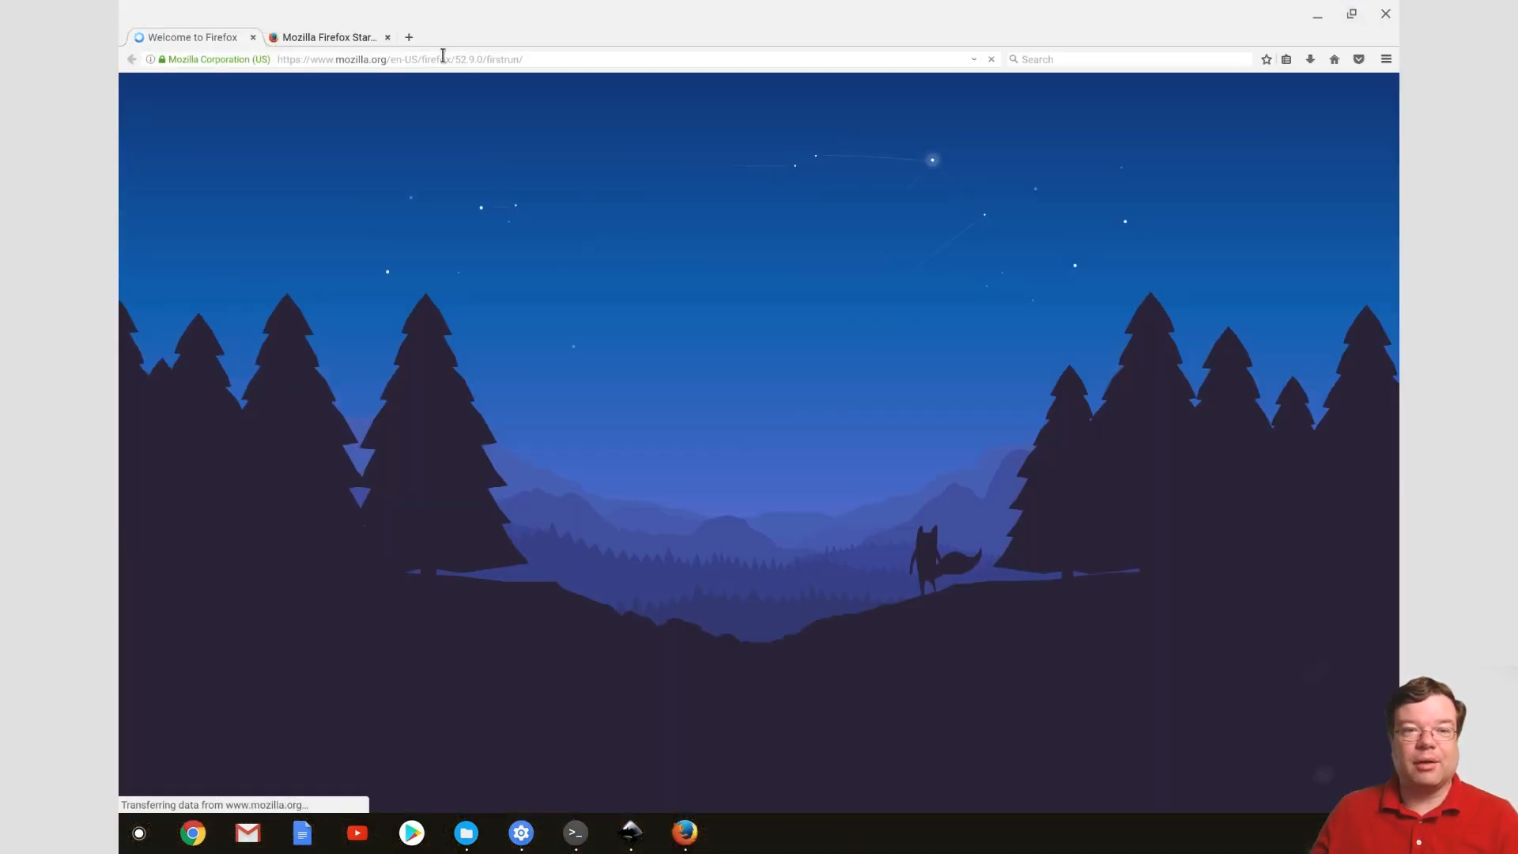
- Load the website starryhope.com in place of the Firefox welcome page
left_click(443, 57)
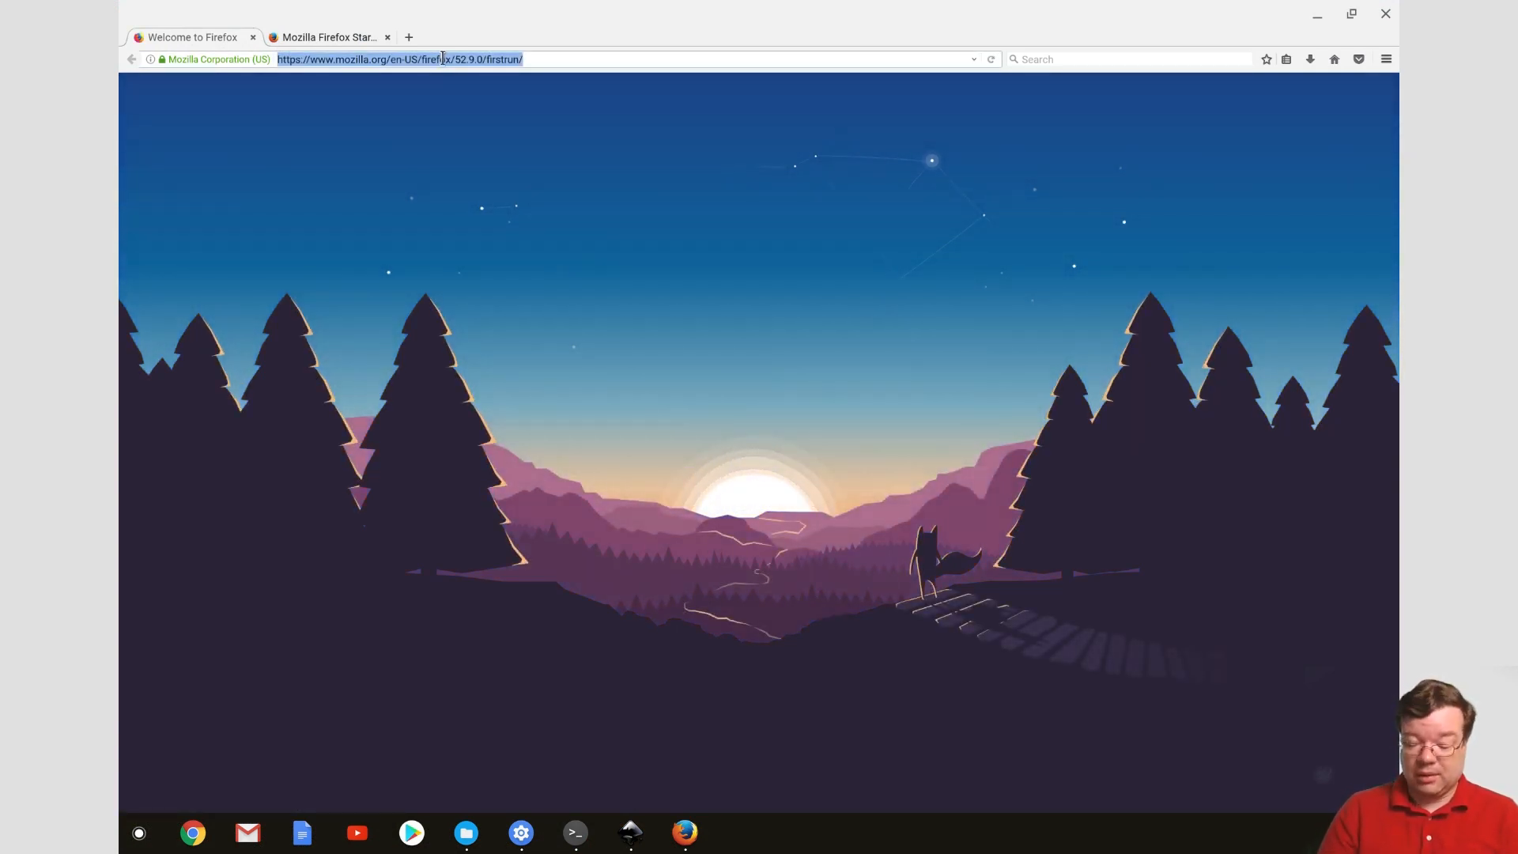
type("starryhope.")
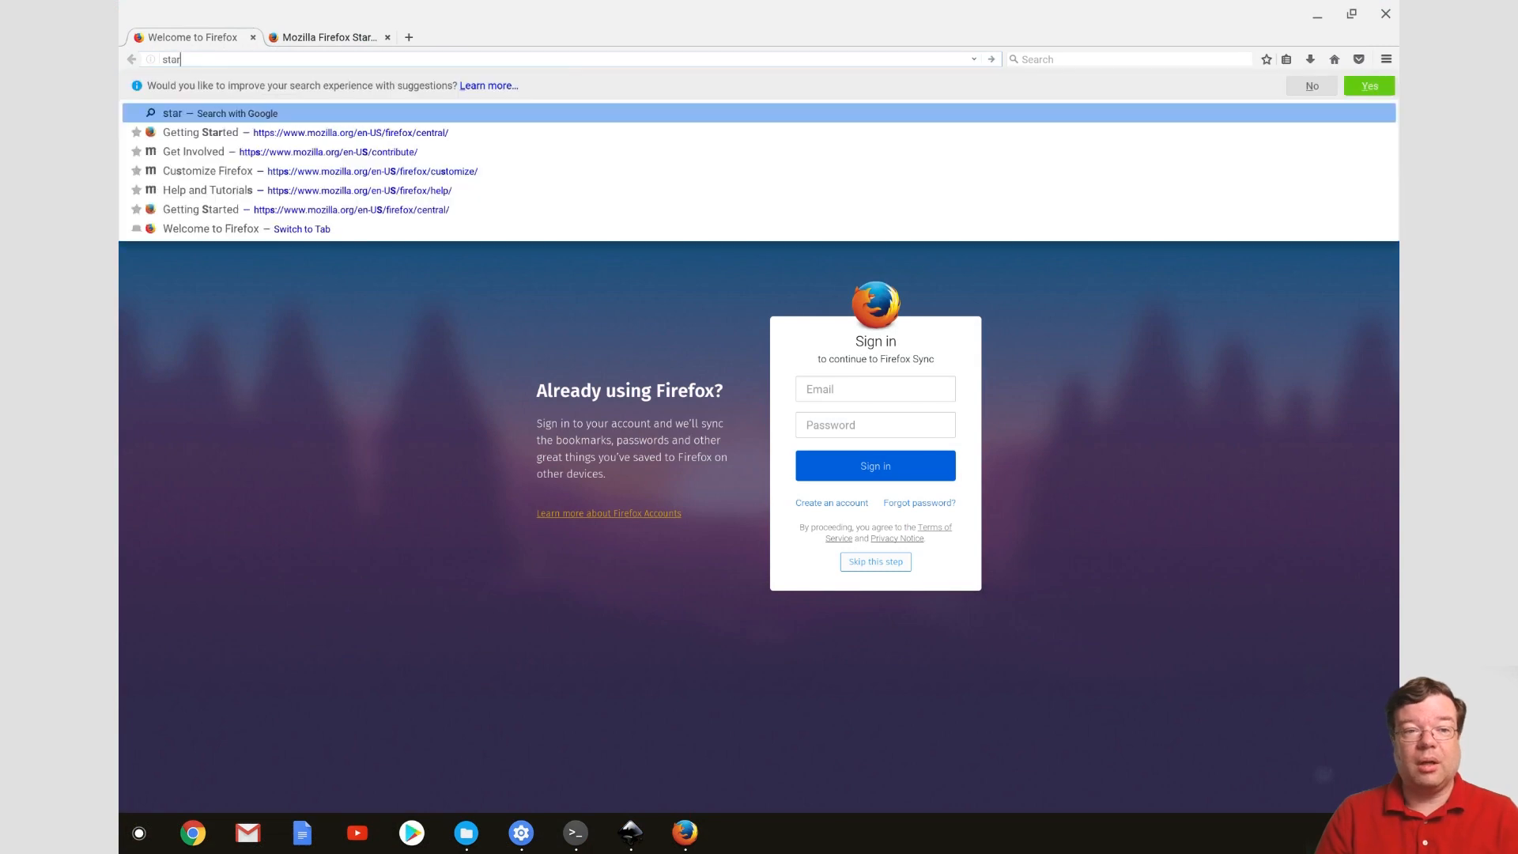
type("com")
key("Return")
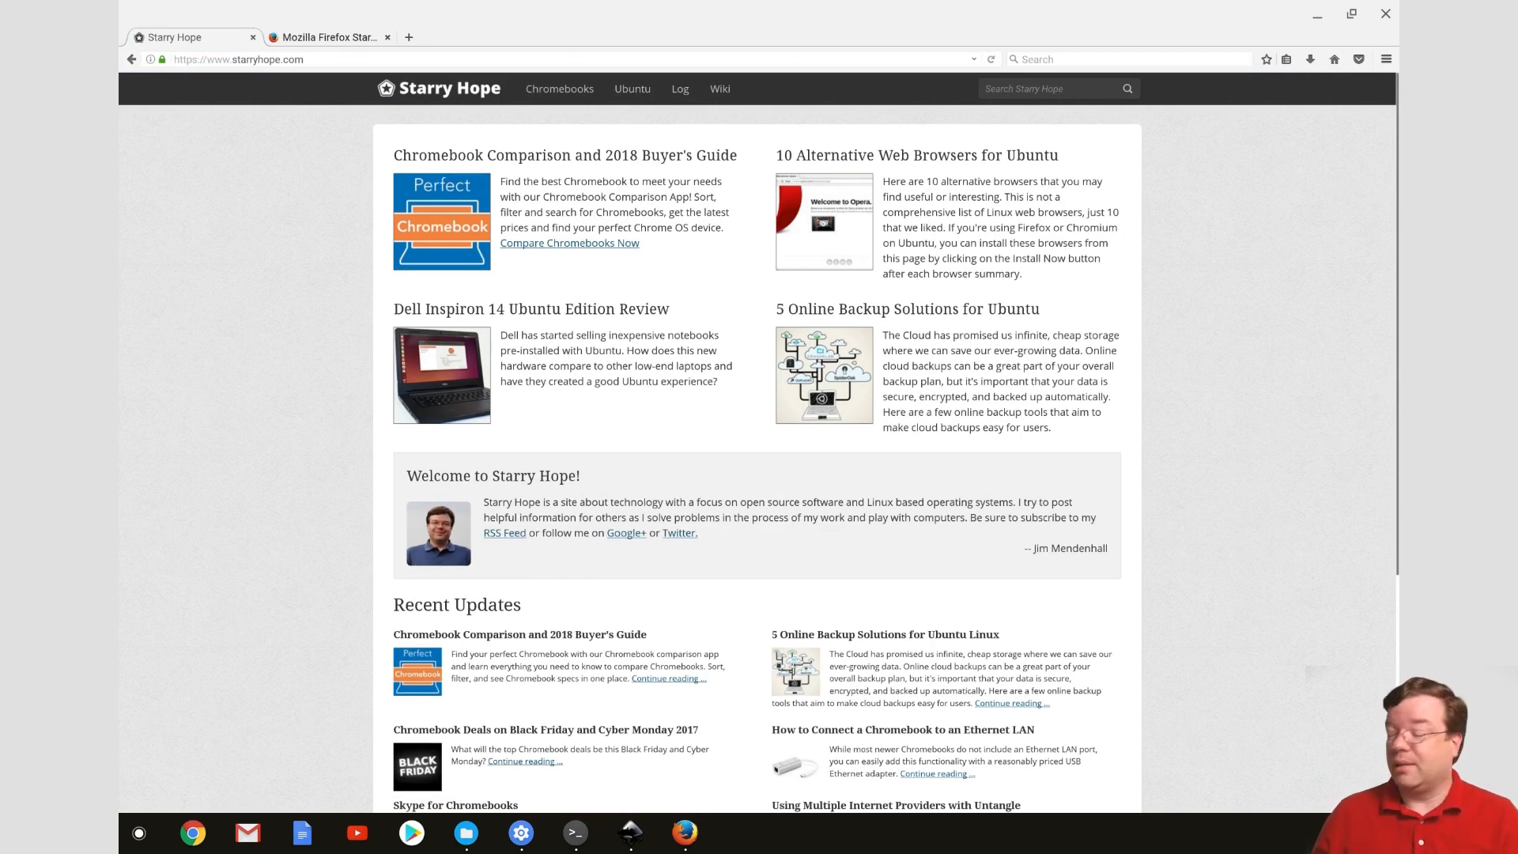
- Look over the Firefox main menu, then open the Chromebook Comparison and 2018 Buyer's Guide and dismiss the Reader View tip
left_click(1386, 59)
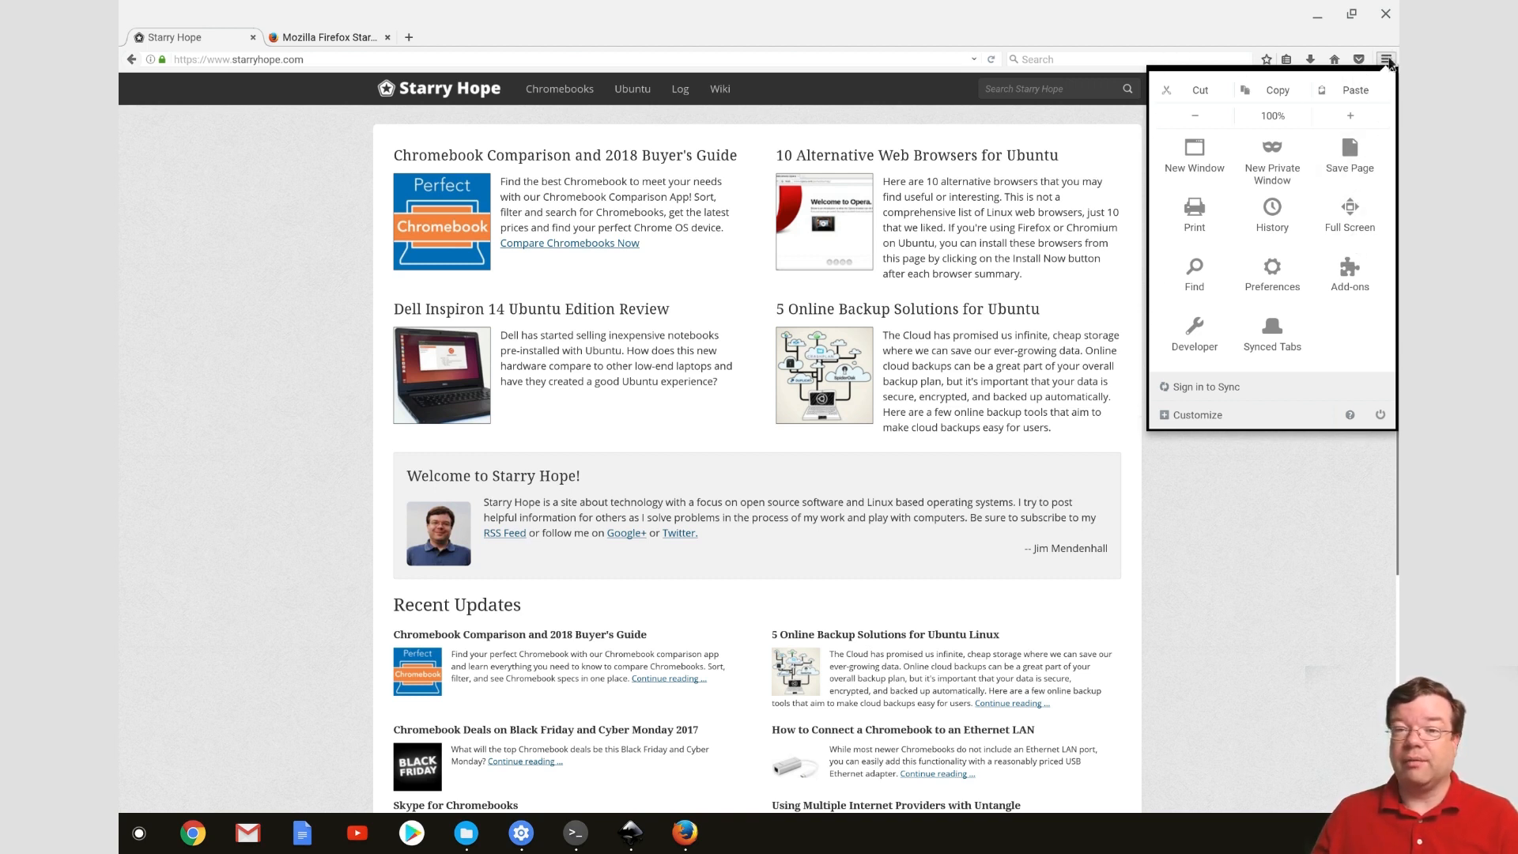
left_click(1387, 60)
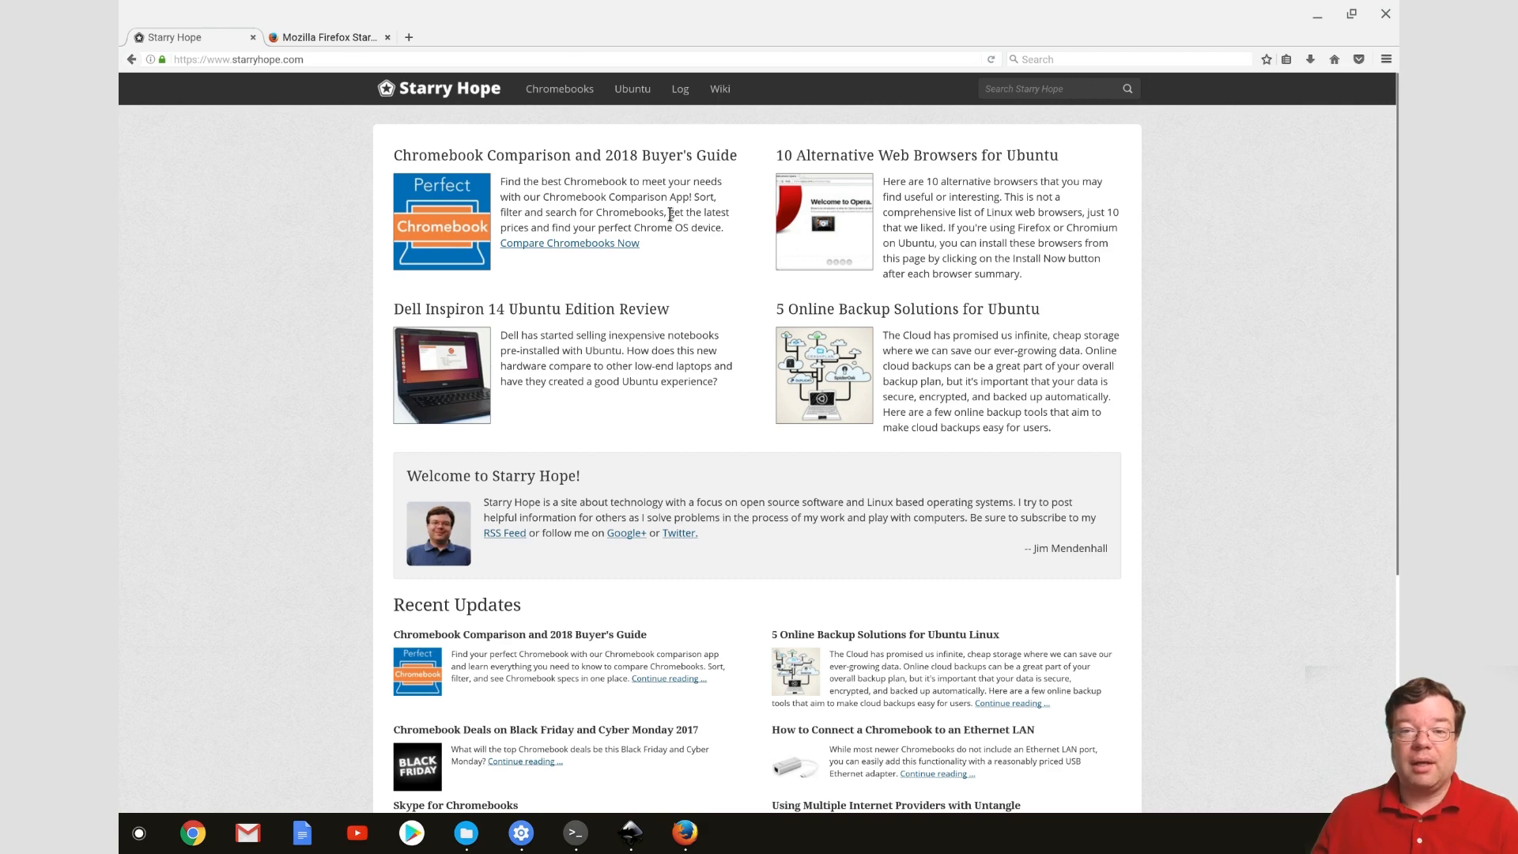
left_click(671, 158)
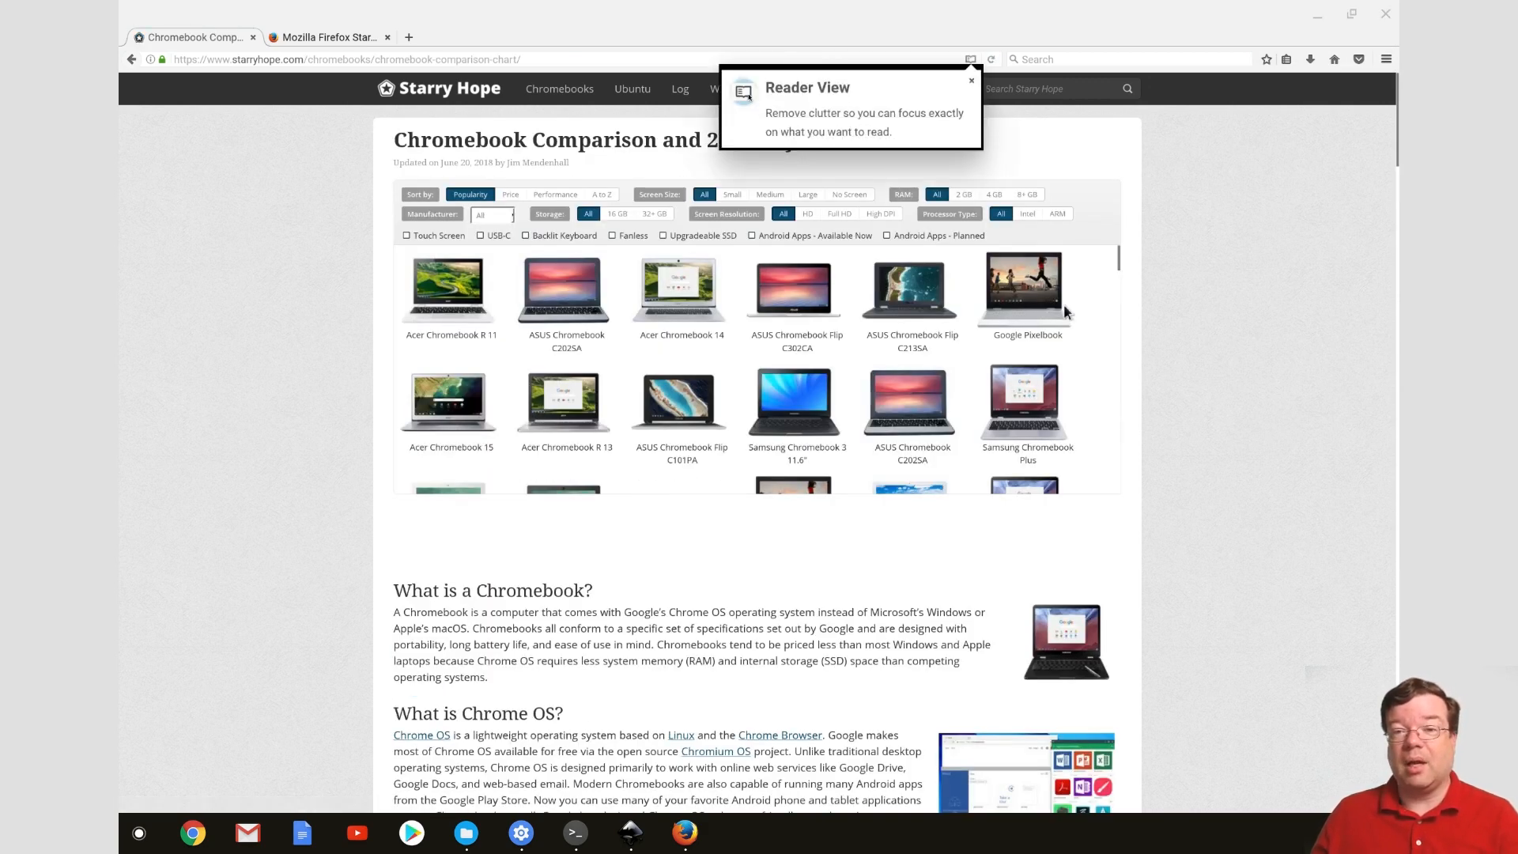
left_click(972, 80)
- Compare Acer Chromebook 14, ASUS Chromebook C202SA, Acer Chromebook R 13 and Samsung Chromebook 3 11.6" in the table and reset it
left_click(676, 289)
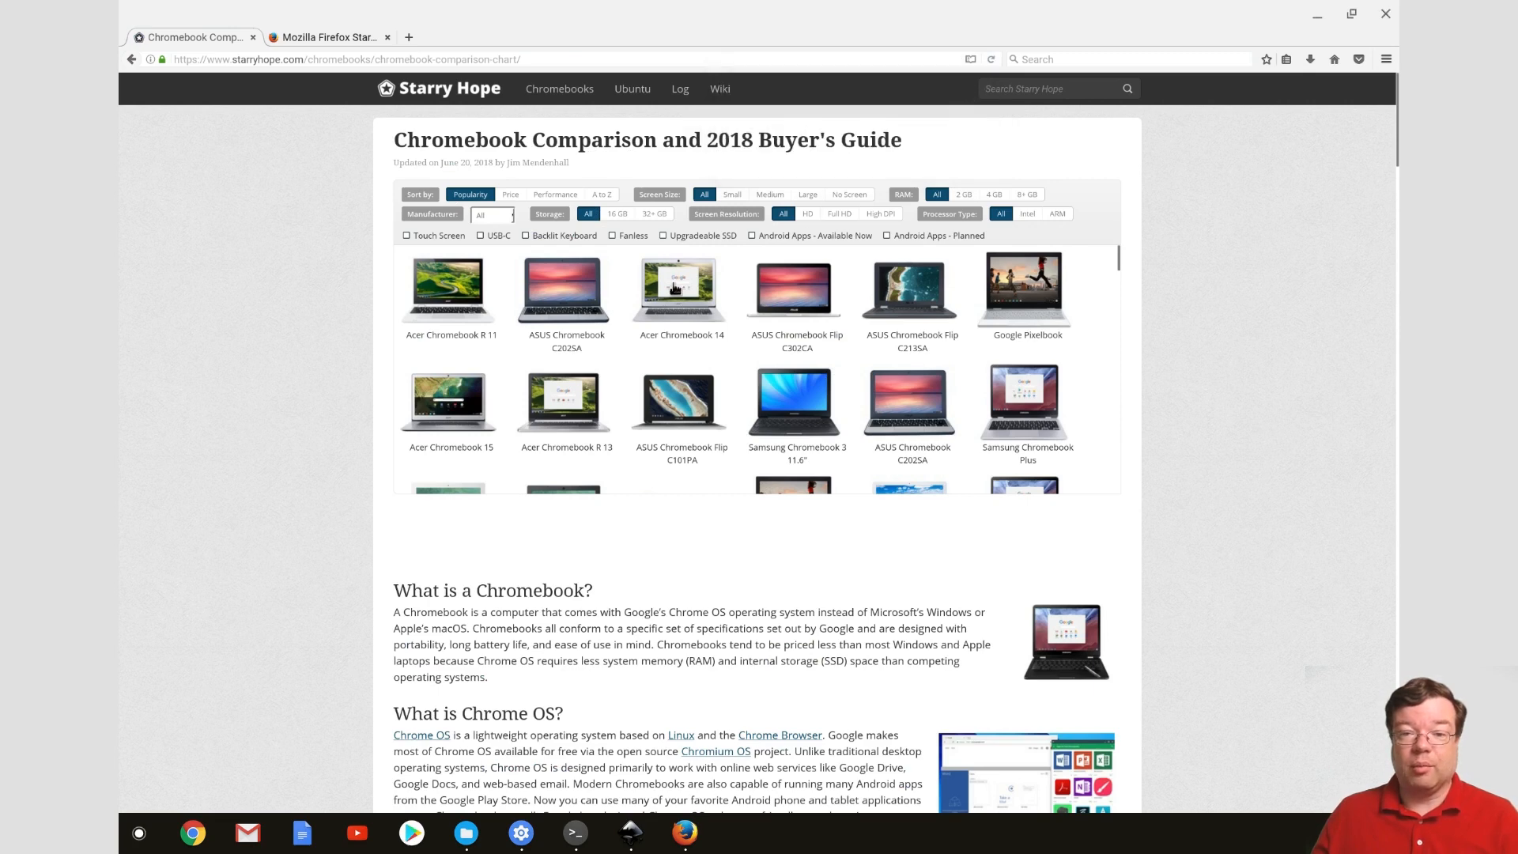
left_click(569, 288)
left_click(571, 405)
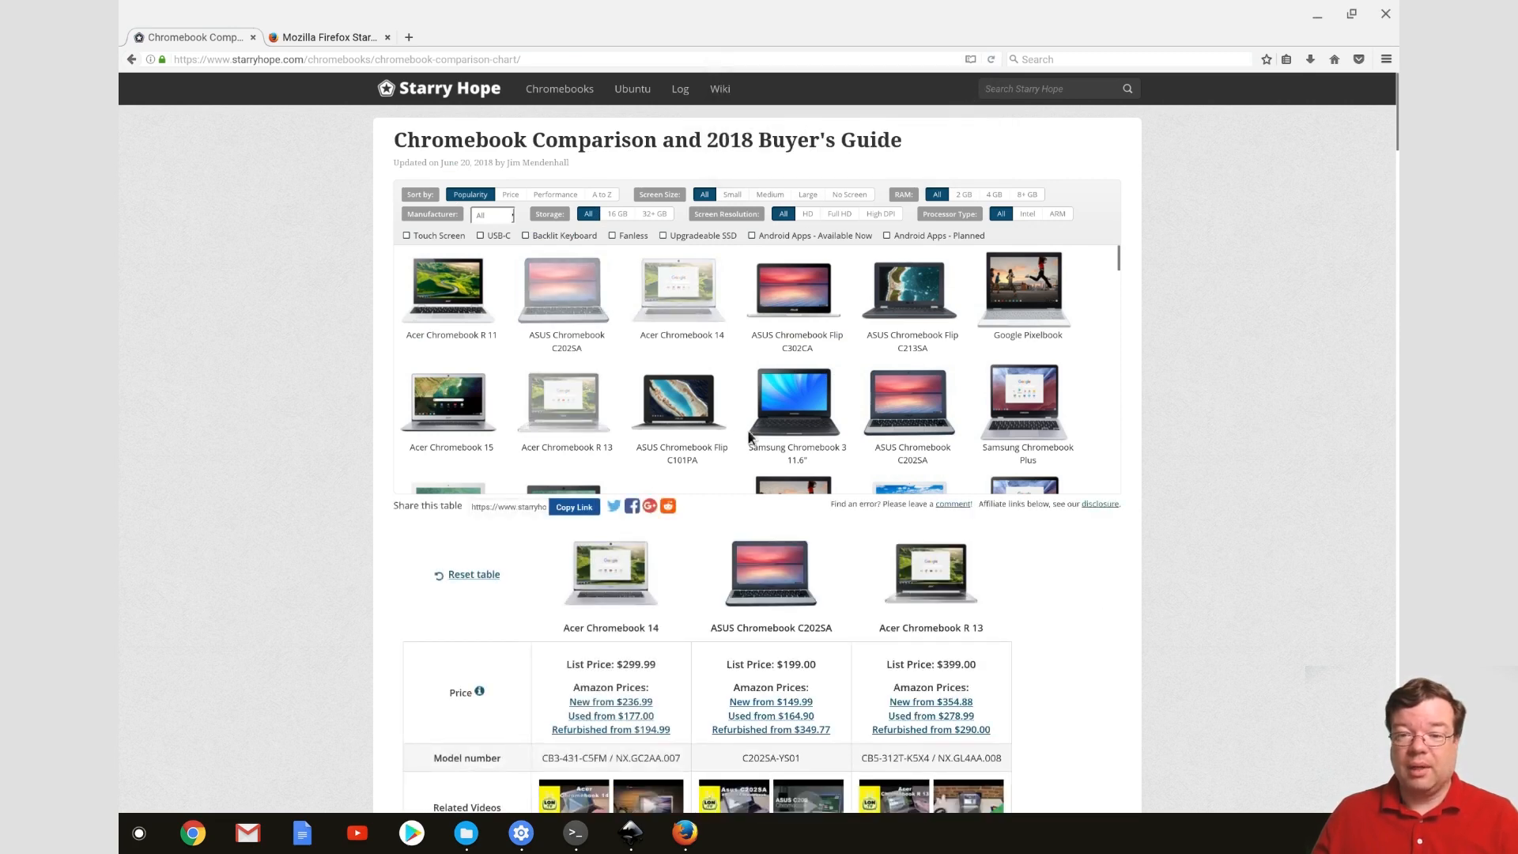
left_click(786, 417)
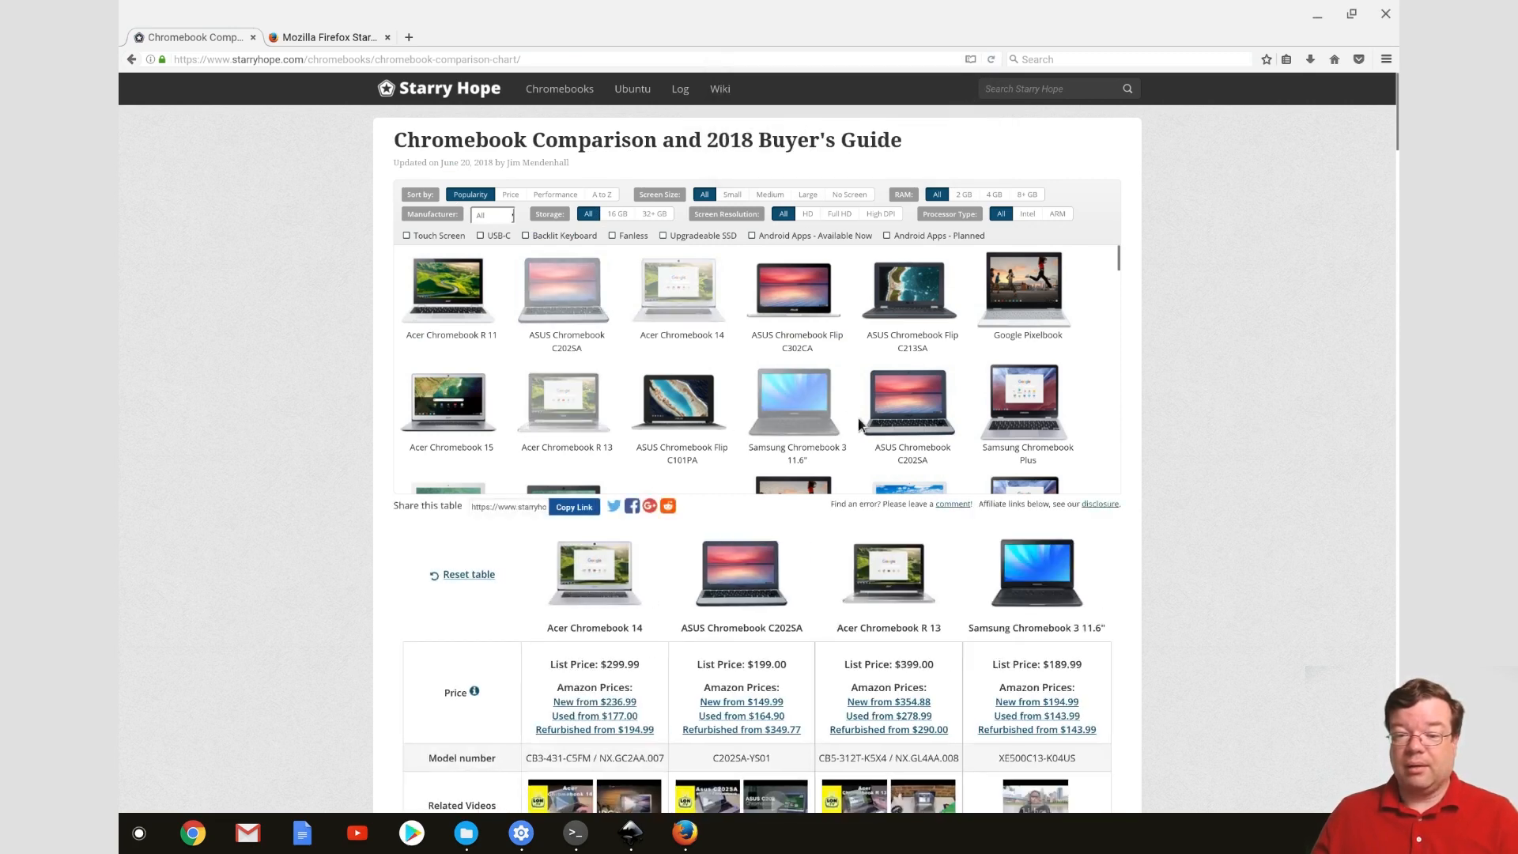
left_click(459, 575)
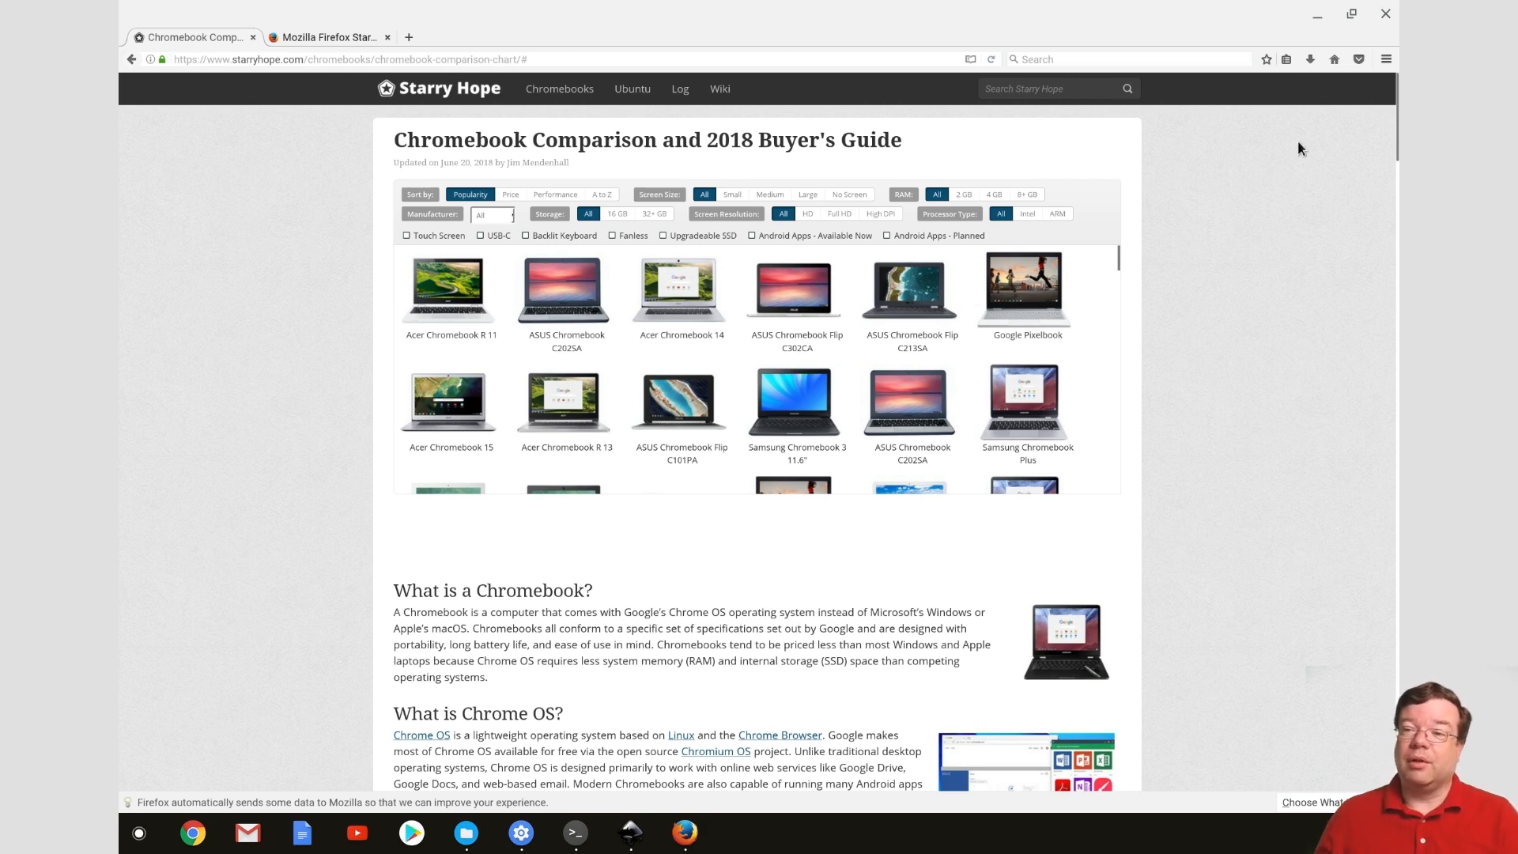
- Close Firefox with both of its tabs and exit the terminal window, confirming both closures
left_click(1387, 15)
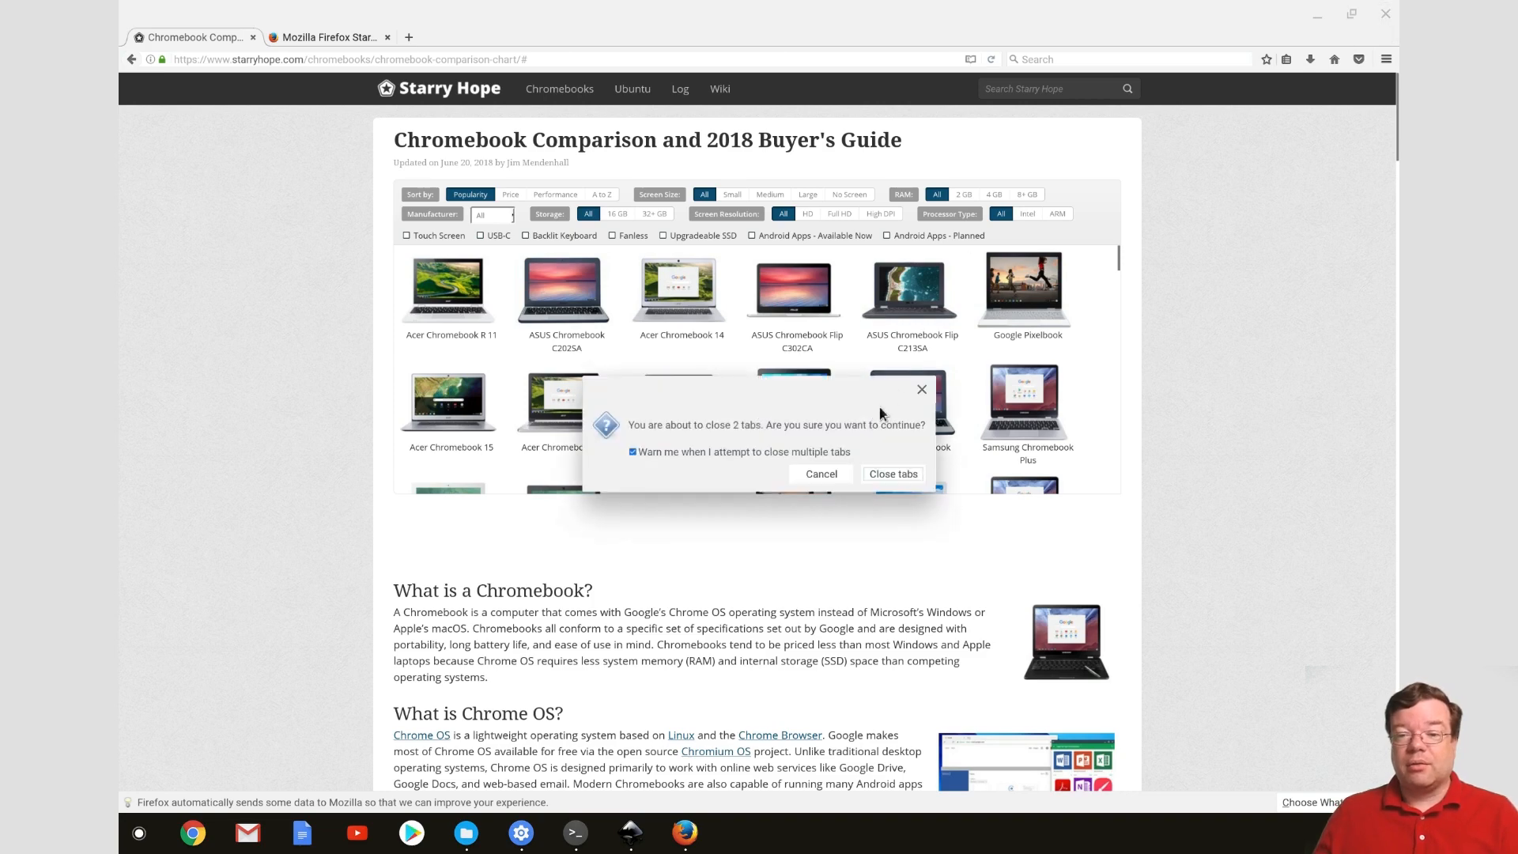
left_click(894, 473)
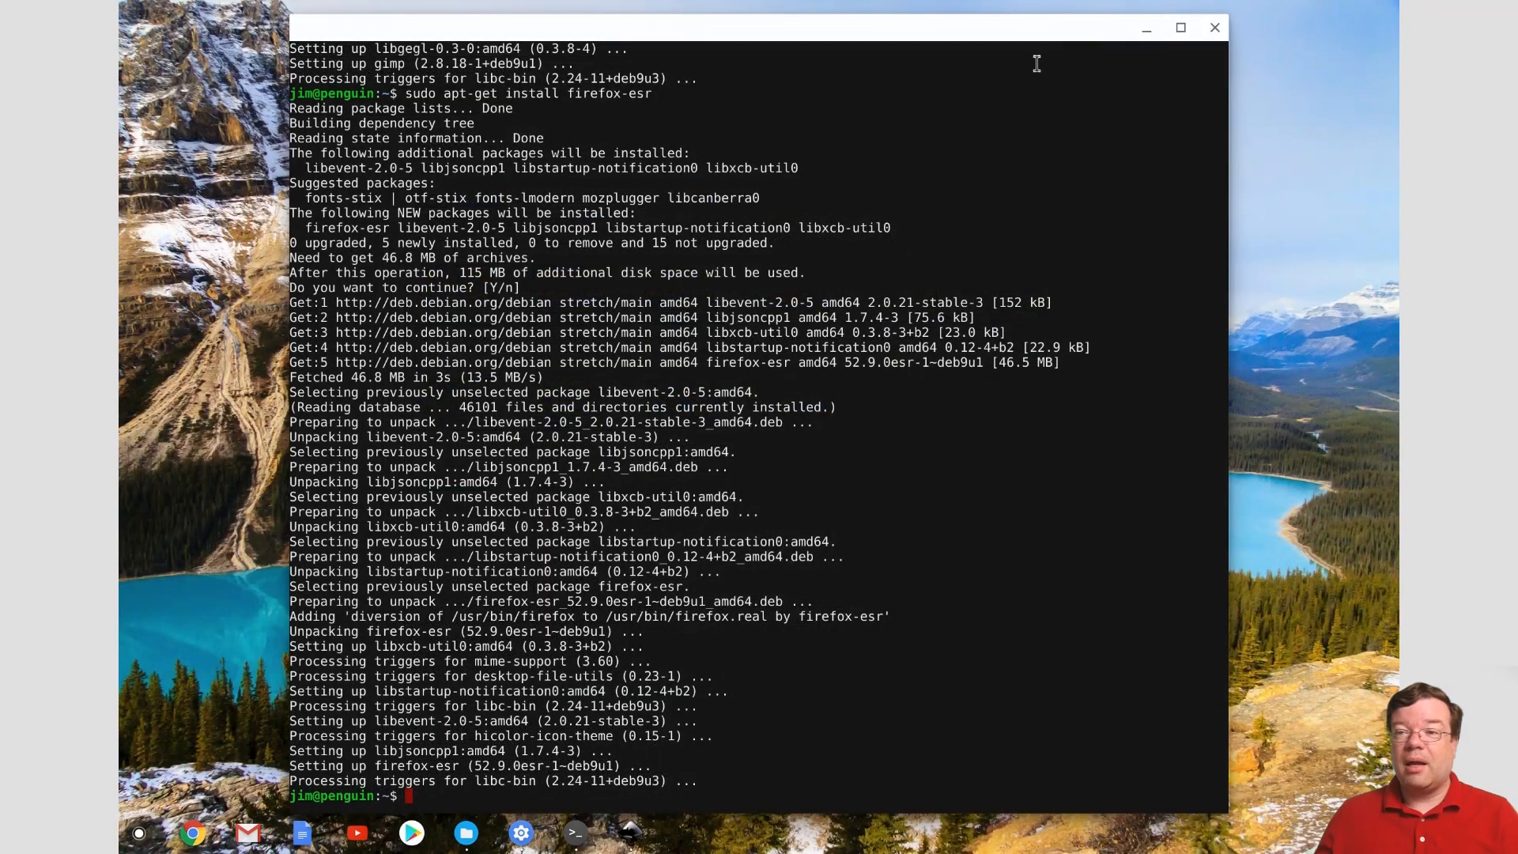
left_click(1216, 28)
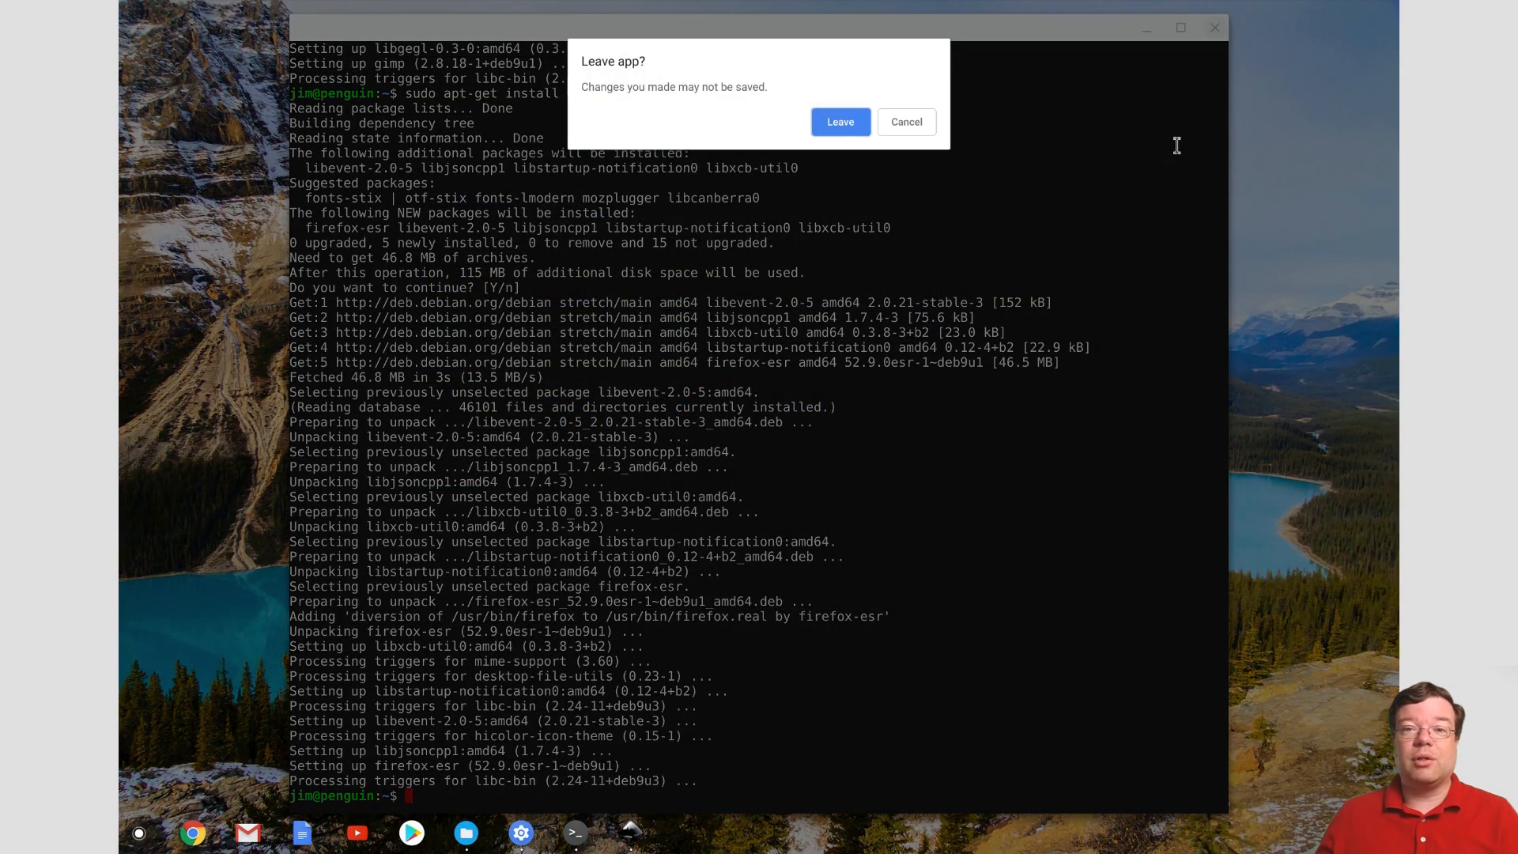
left_click(852, 129)
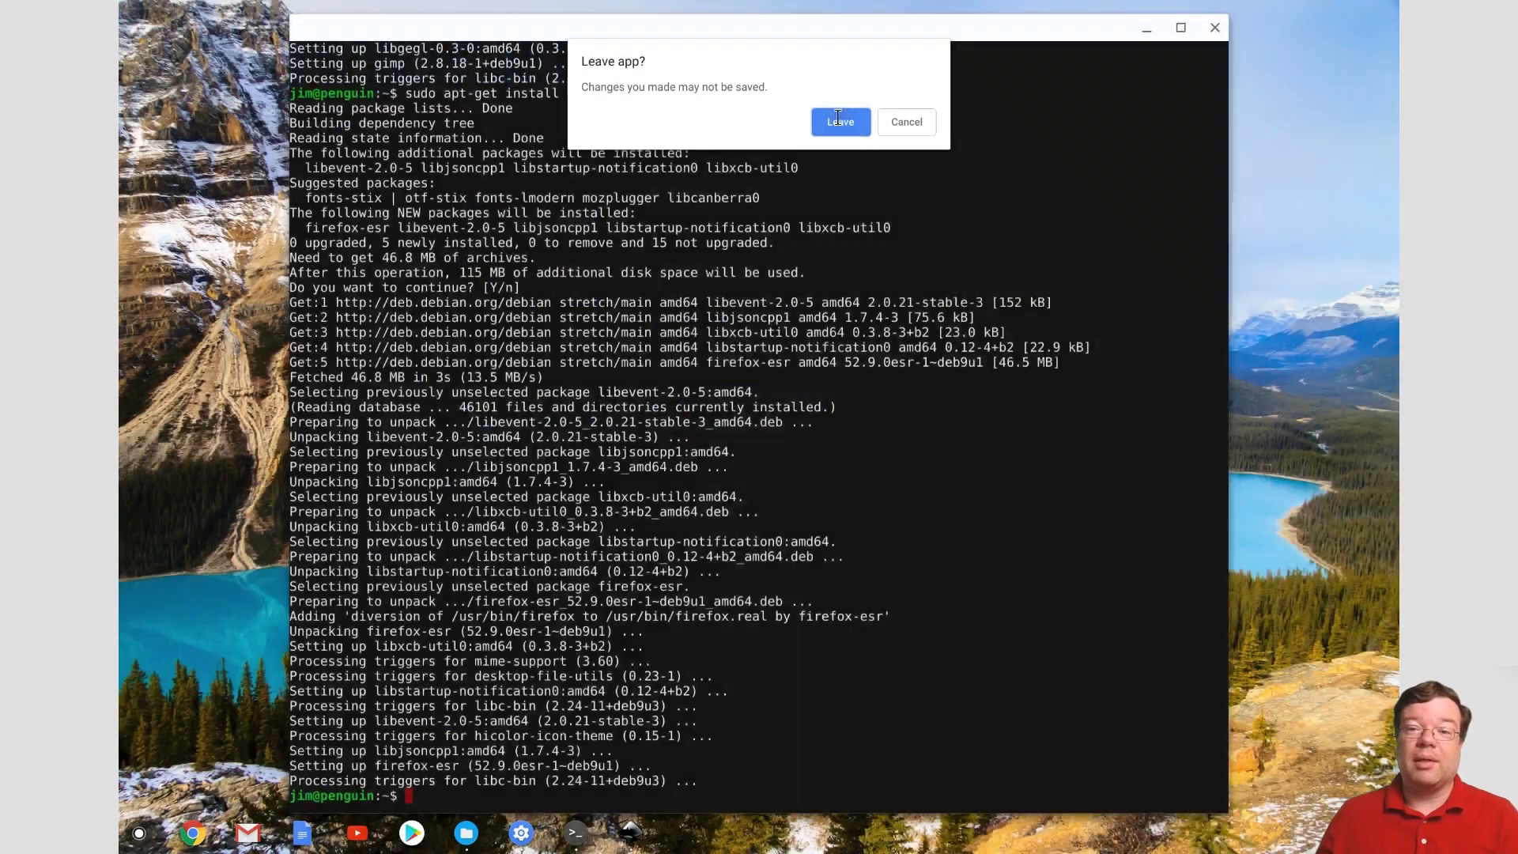